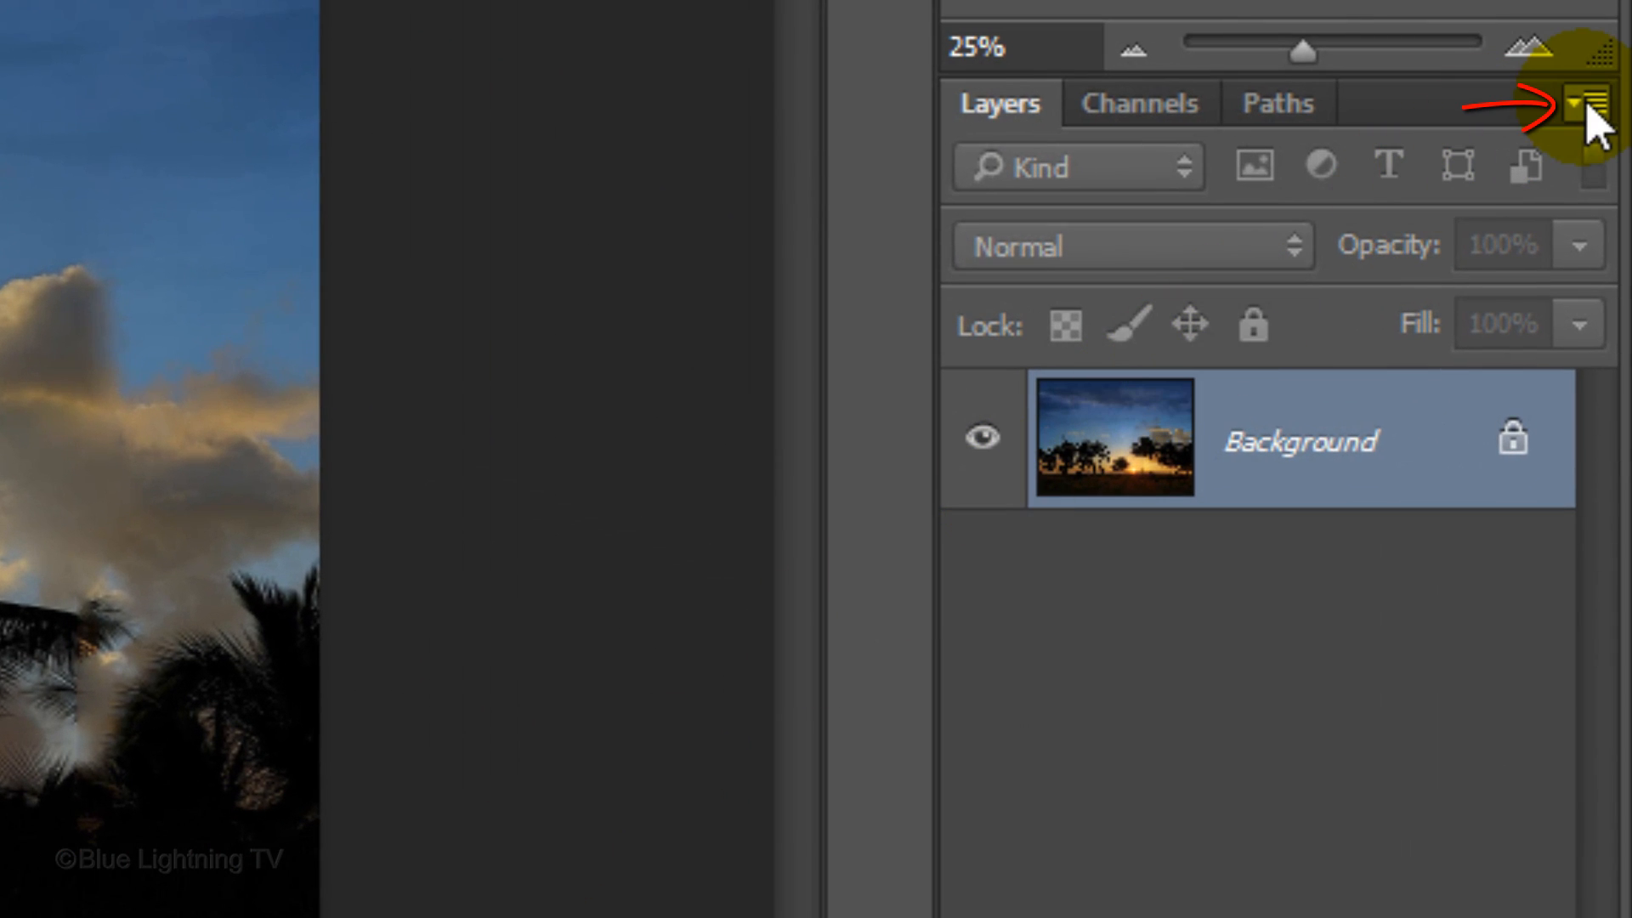
Convert the palm trees photo's Background layer to a smart object
click(1587, 109)
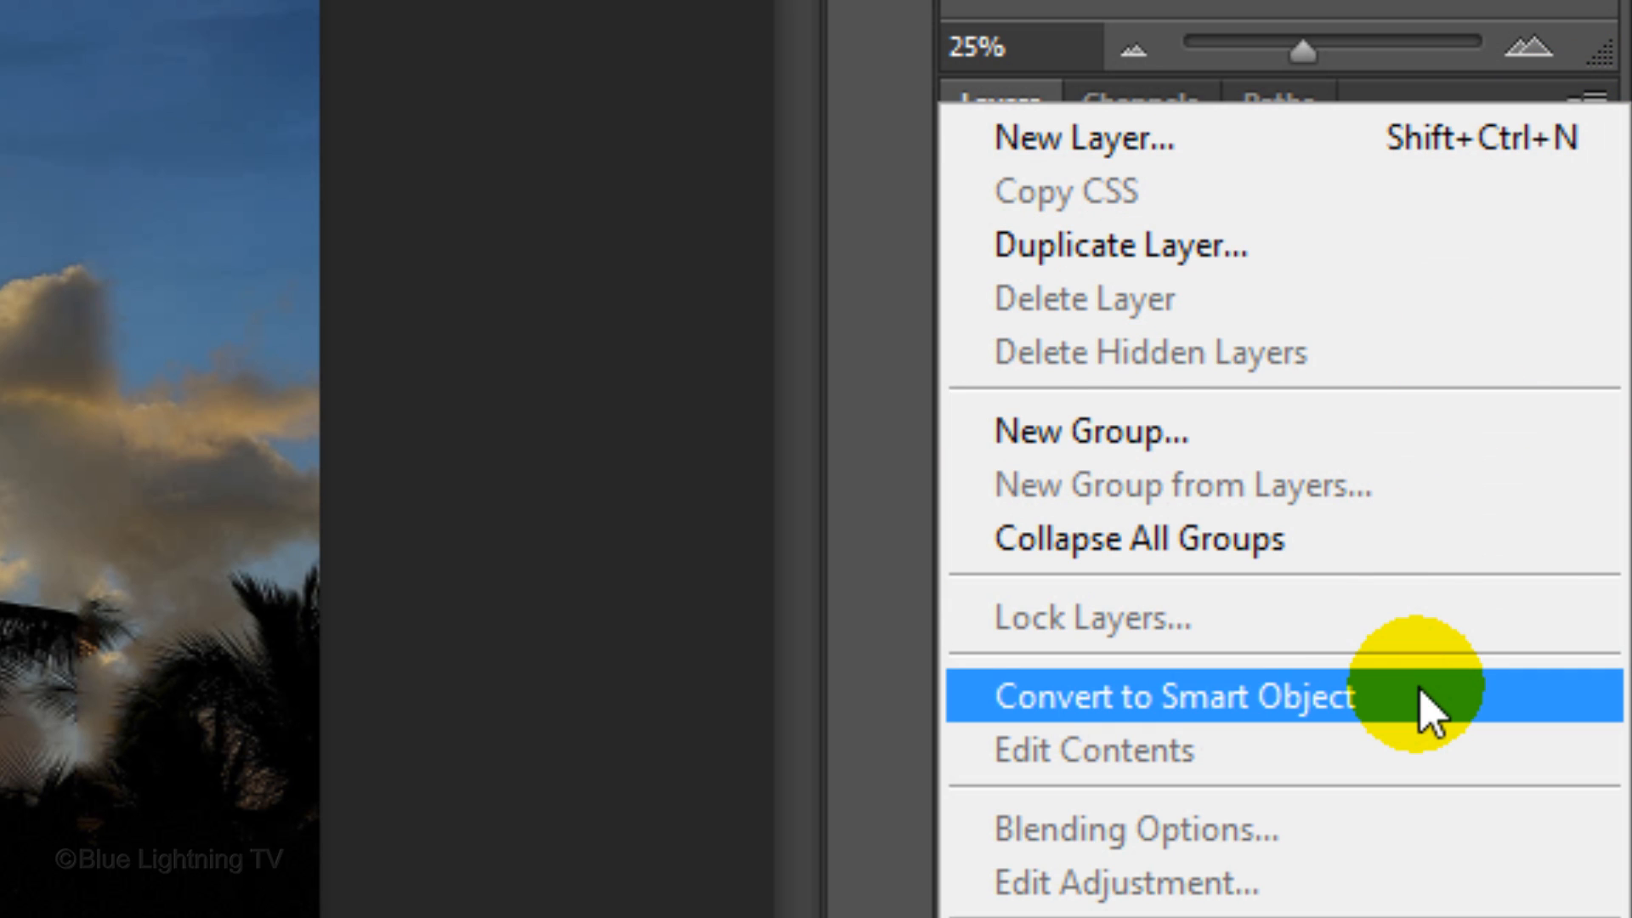
click(1430, 712)
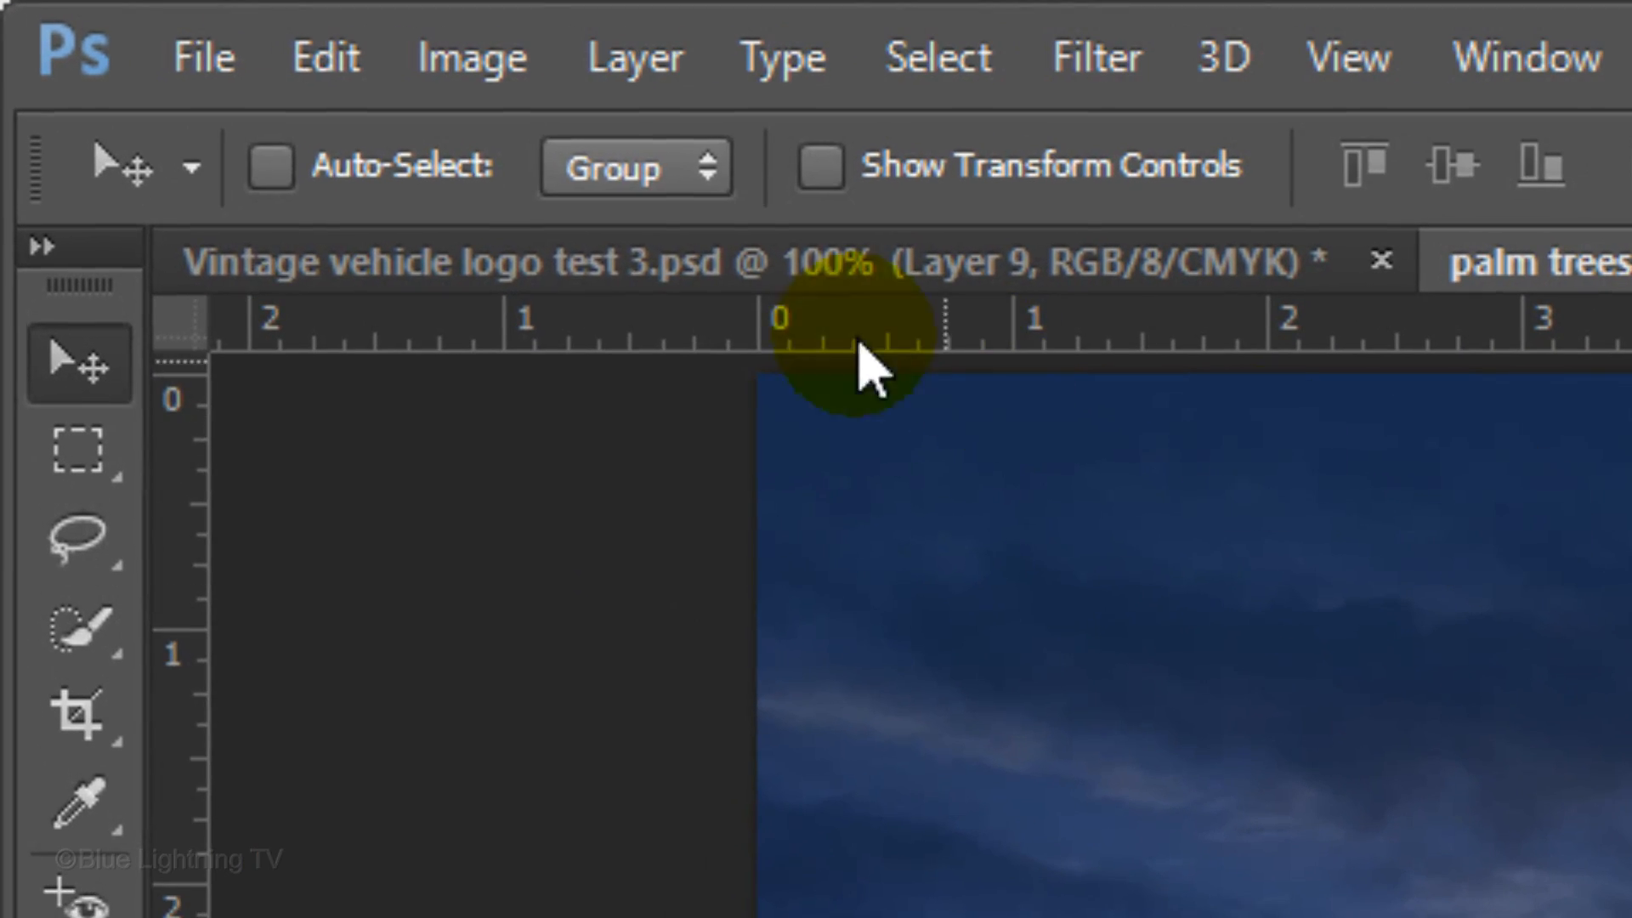
Create a new white RGB document of 1550 x 870 pixels at 150 pixels per inch
click(217, 53)
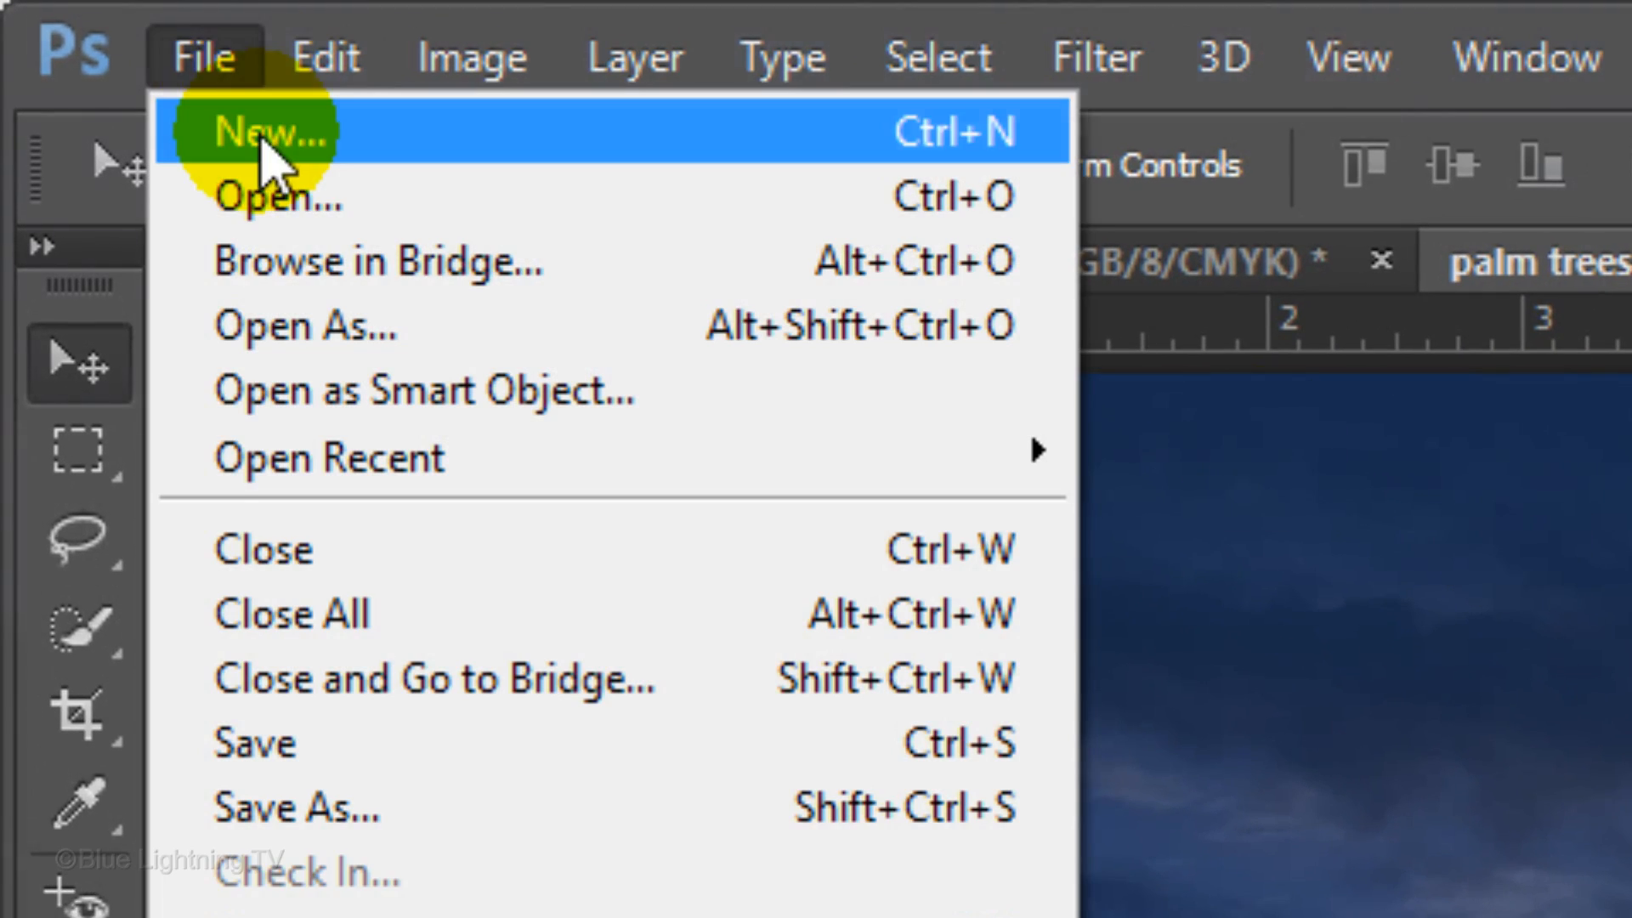
click(261, 138)
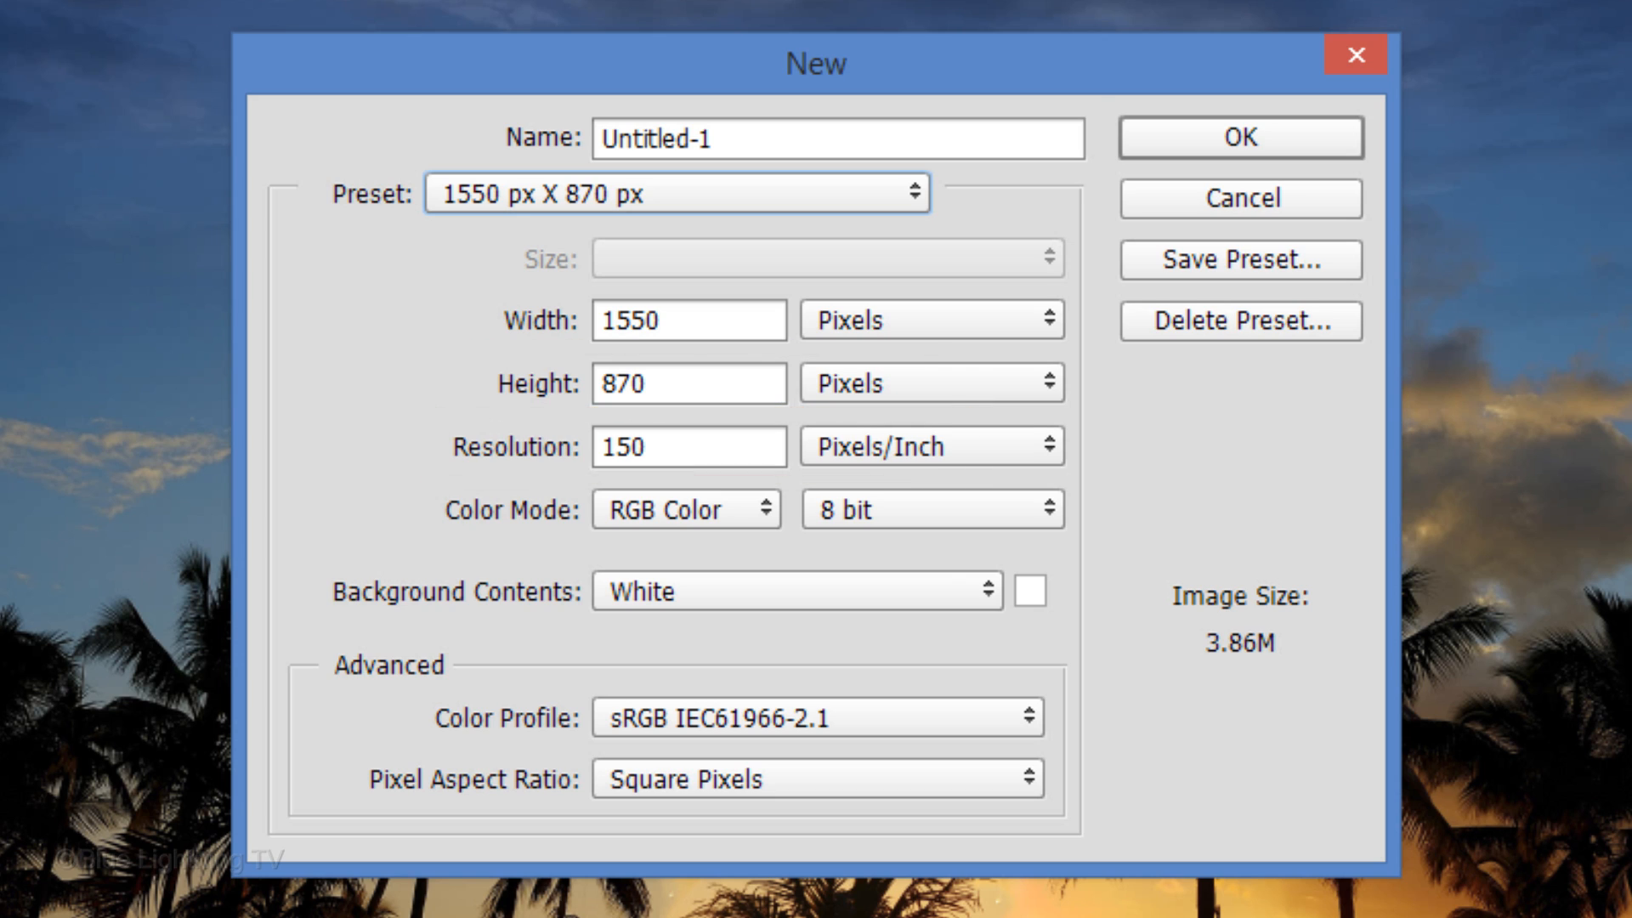
key(Return)
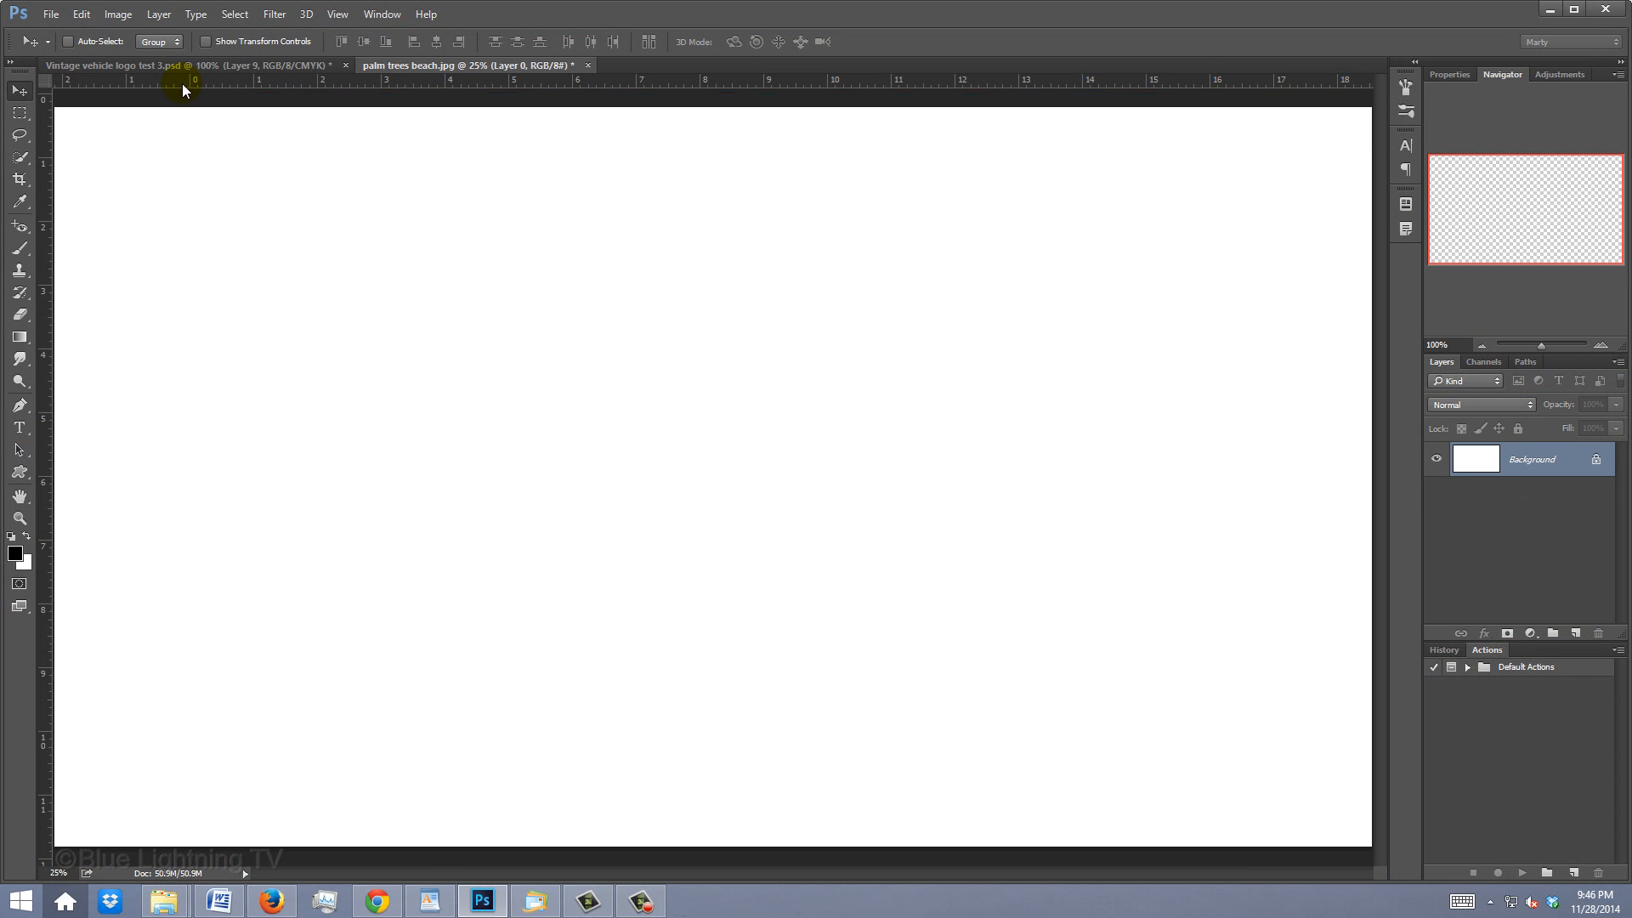
Copy the smart object layer from palm trees beach.jpg into the Untitled-1 document with the Move tool
click(476, 65)
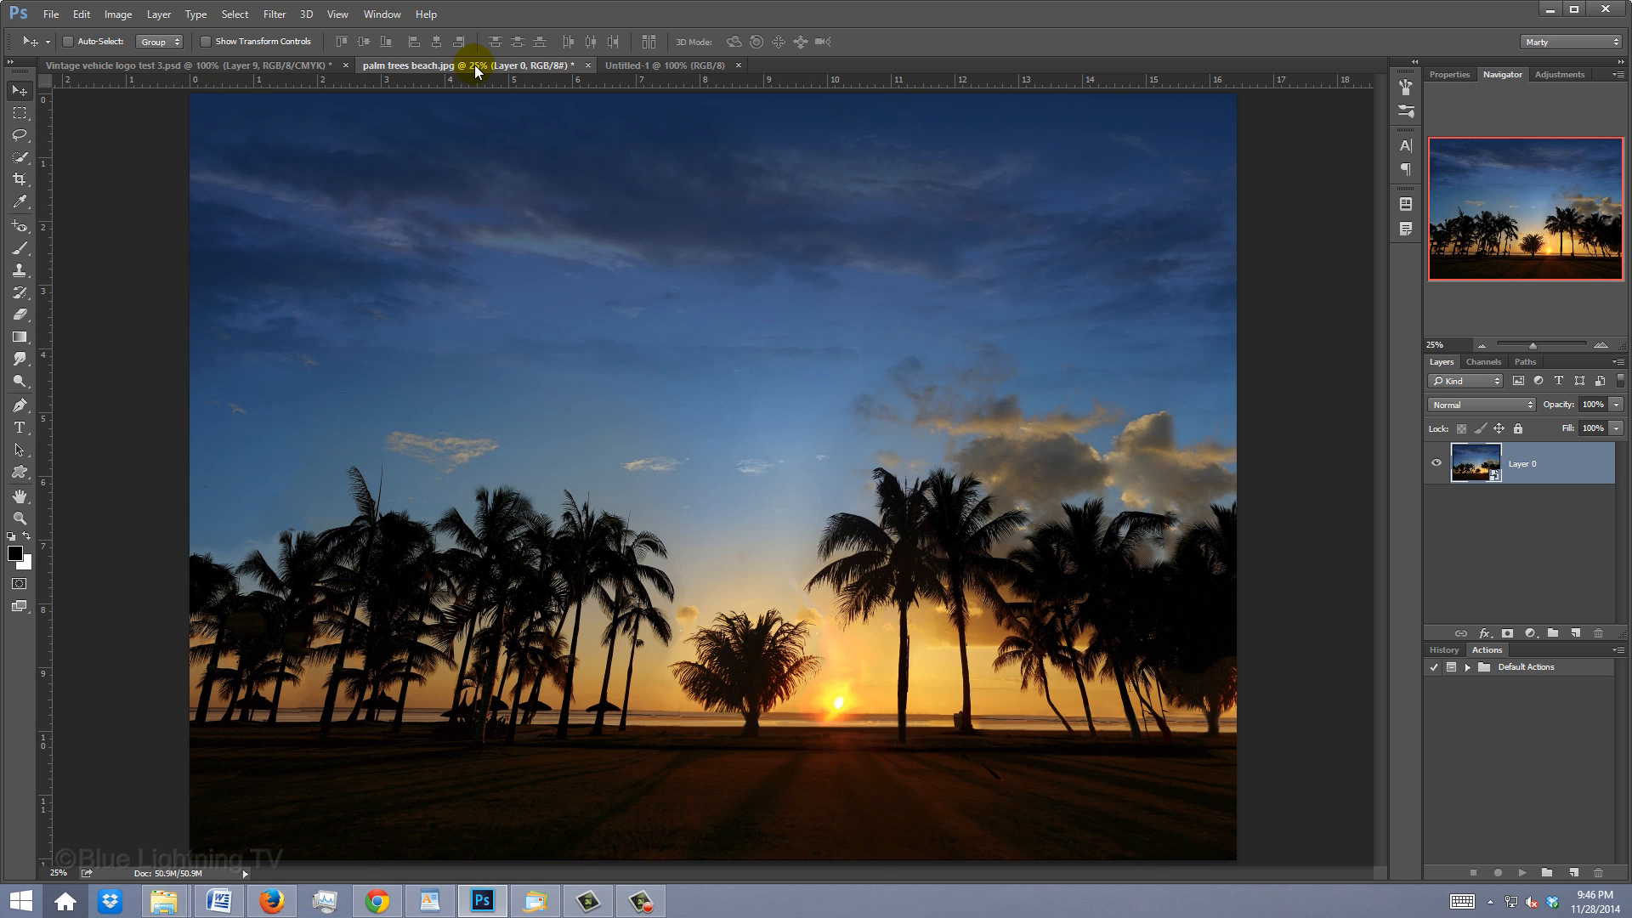
key(v)
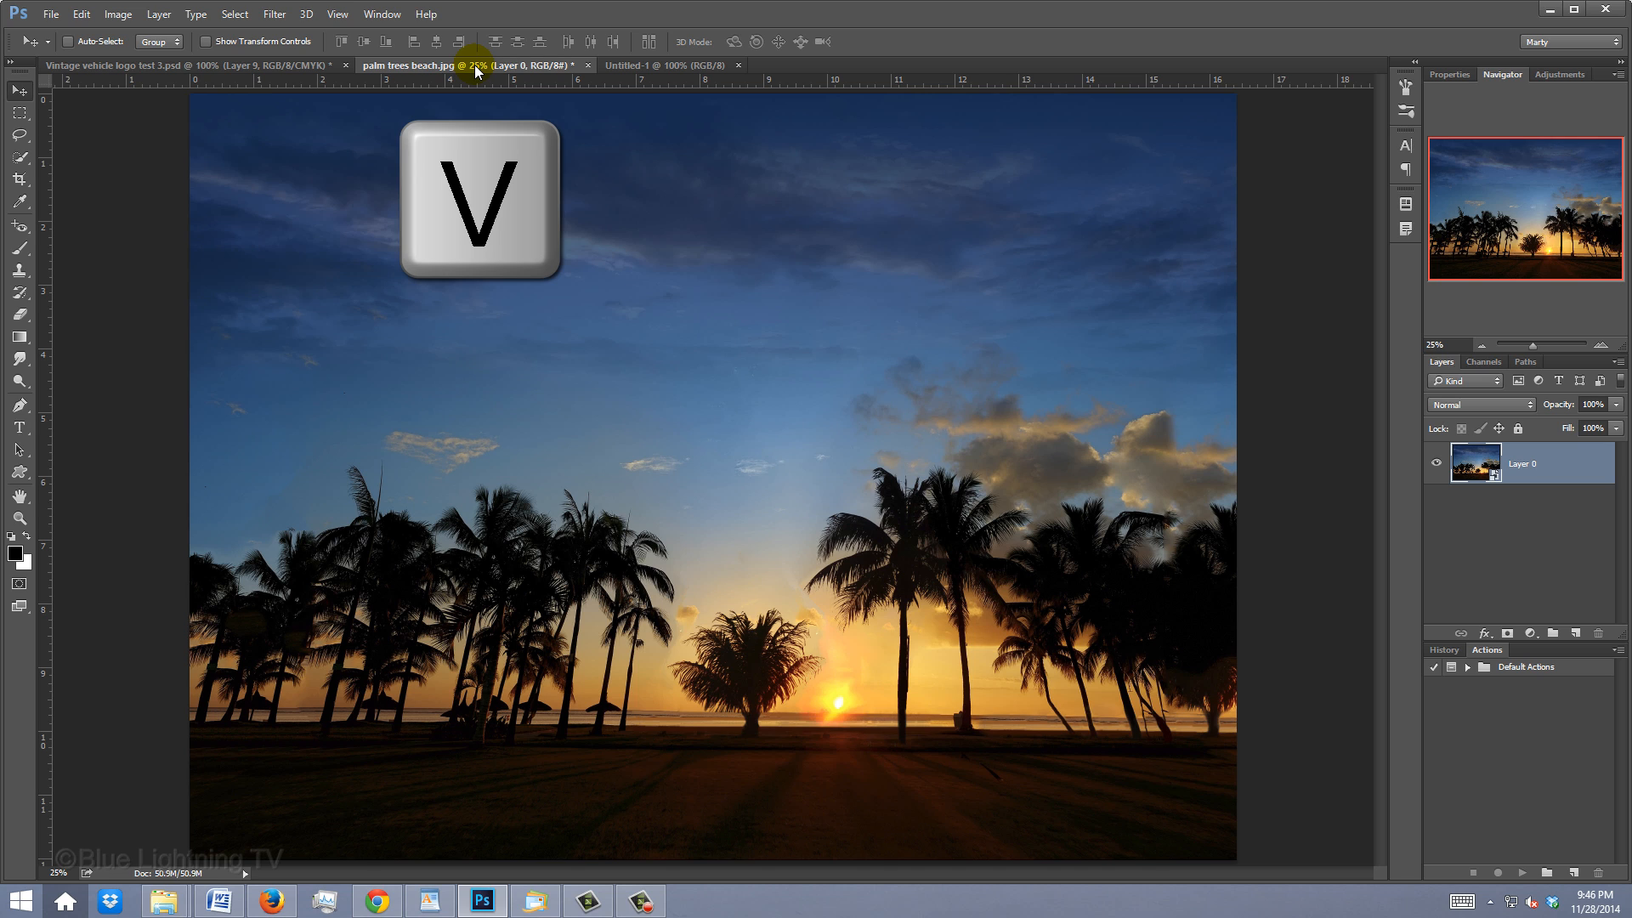
drag(644, 424, 645, 67)
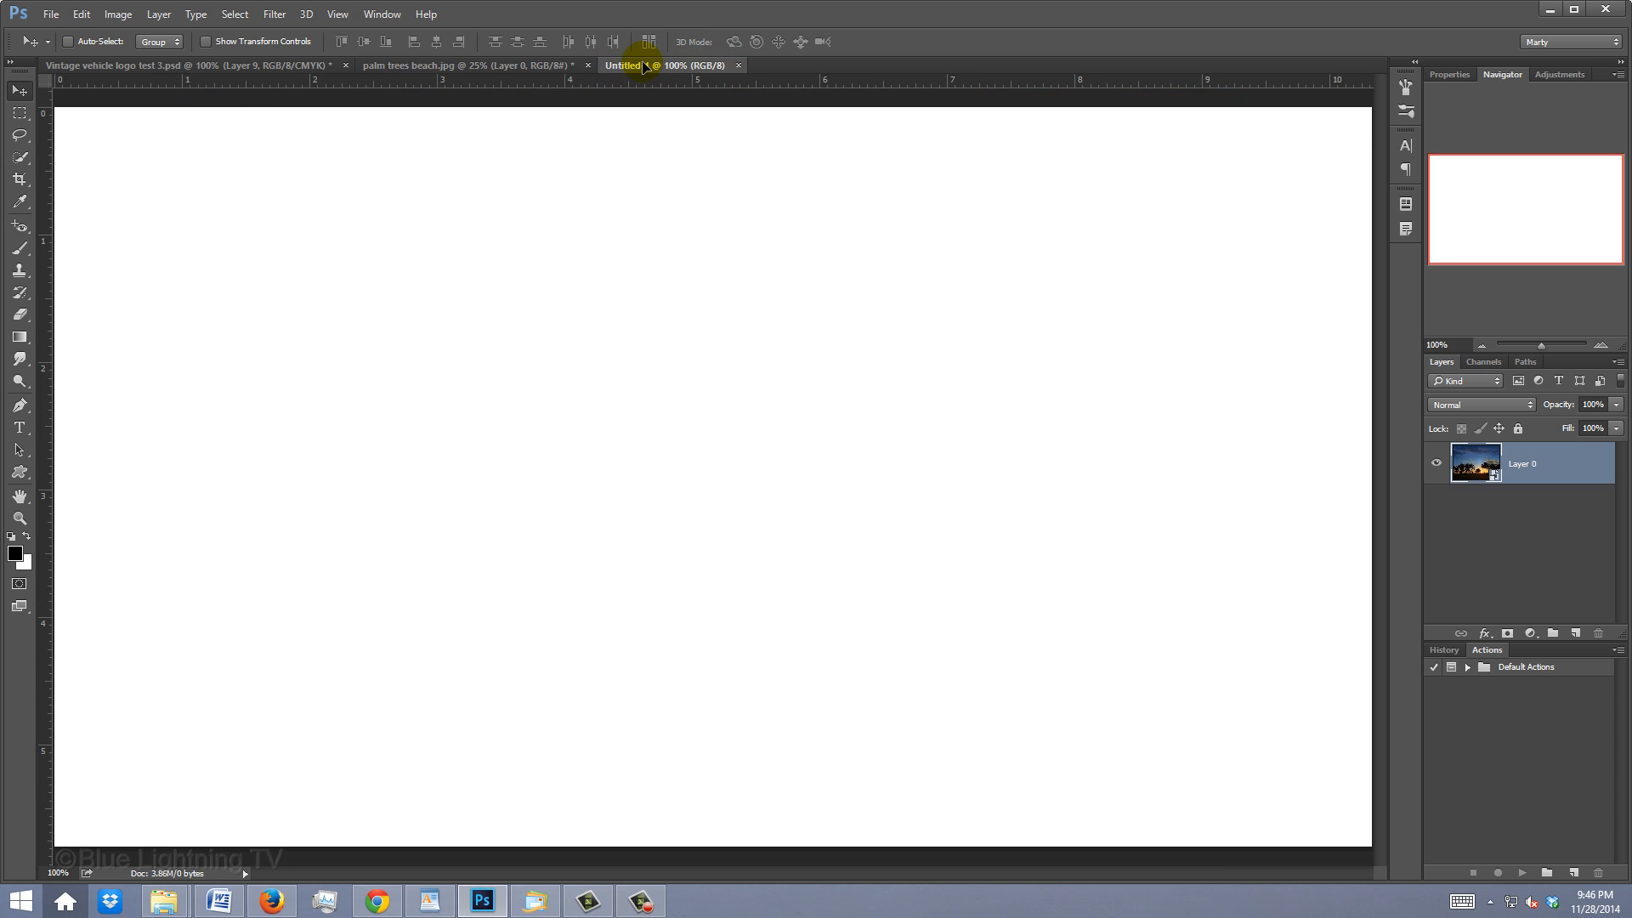
drag(644, 67, 668, 510)
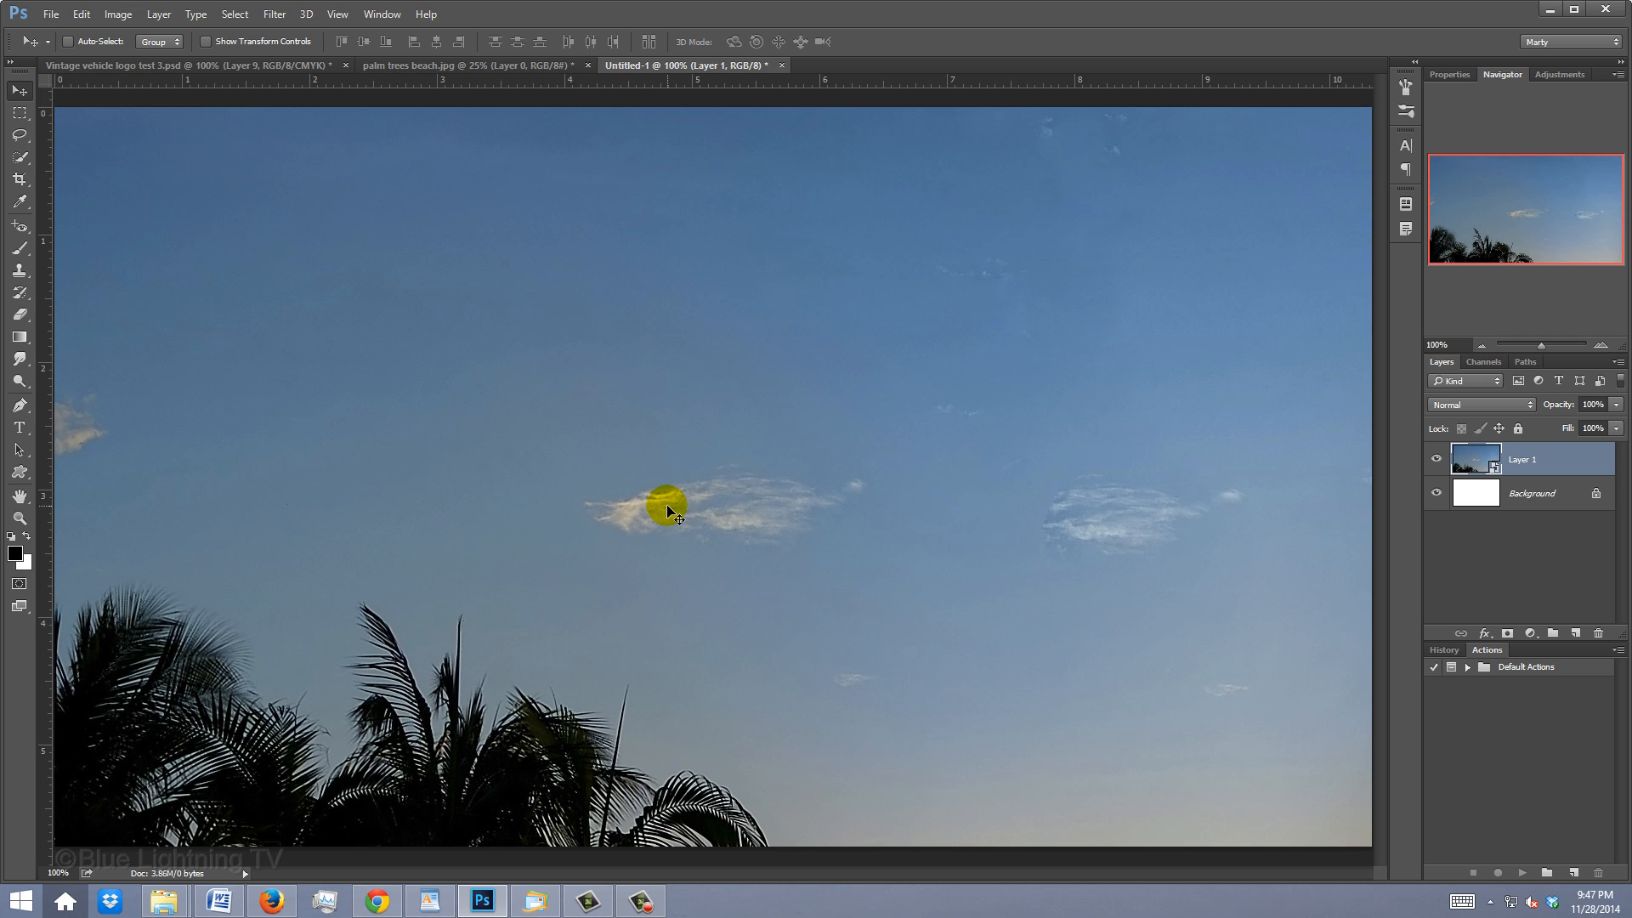
Start a free transform of the photo layer and set its reference point to X 750 px and Y 436 px
key(ctrl+t)
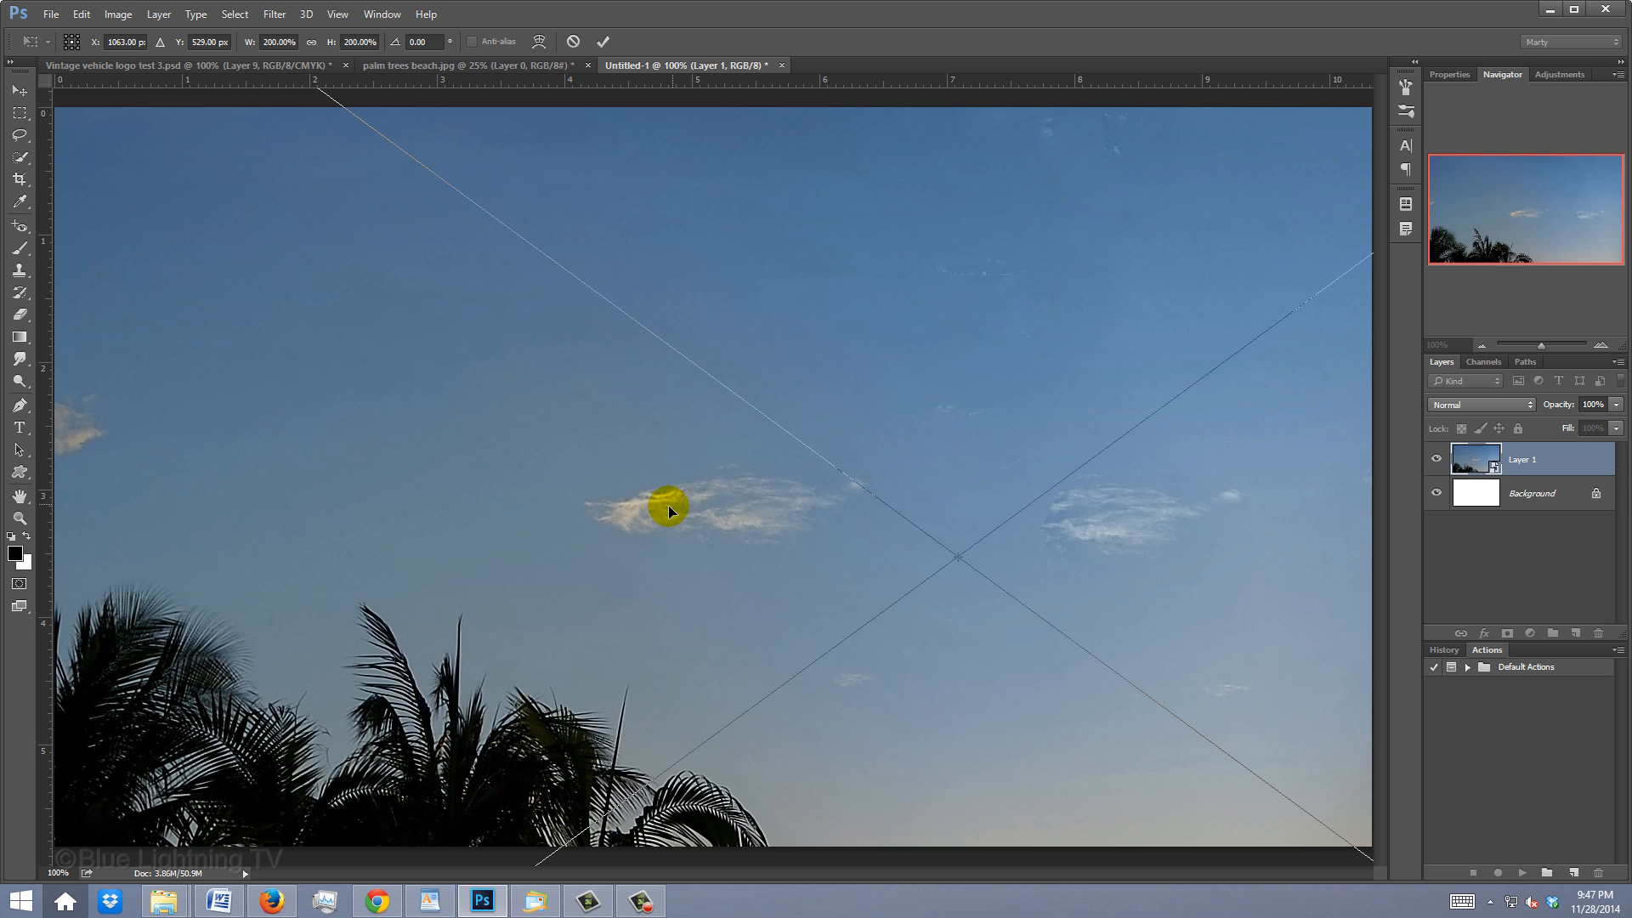
key(ctrl+0)
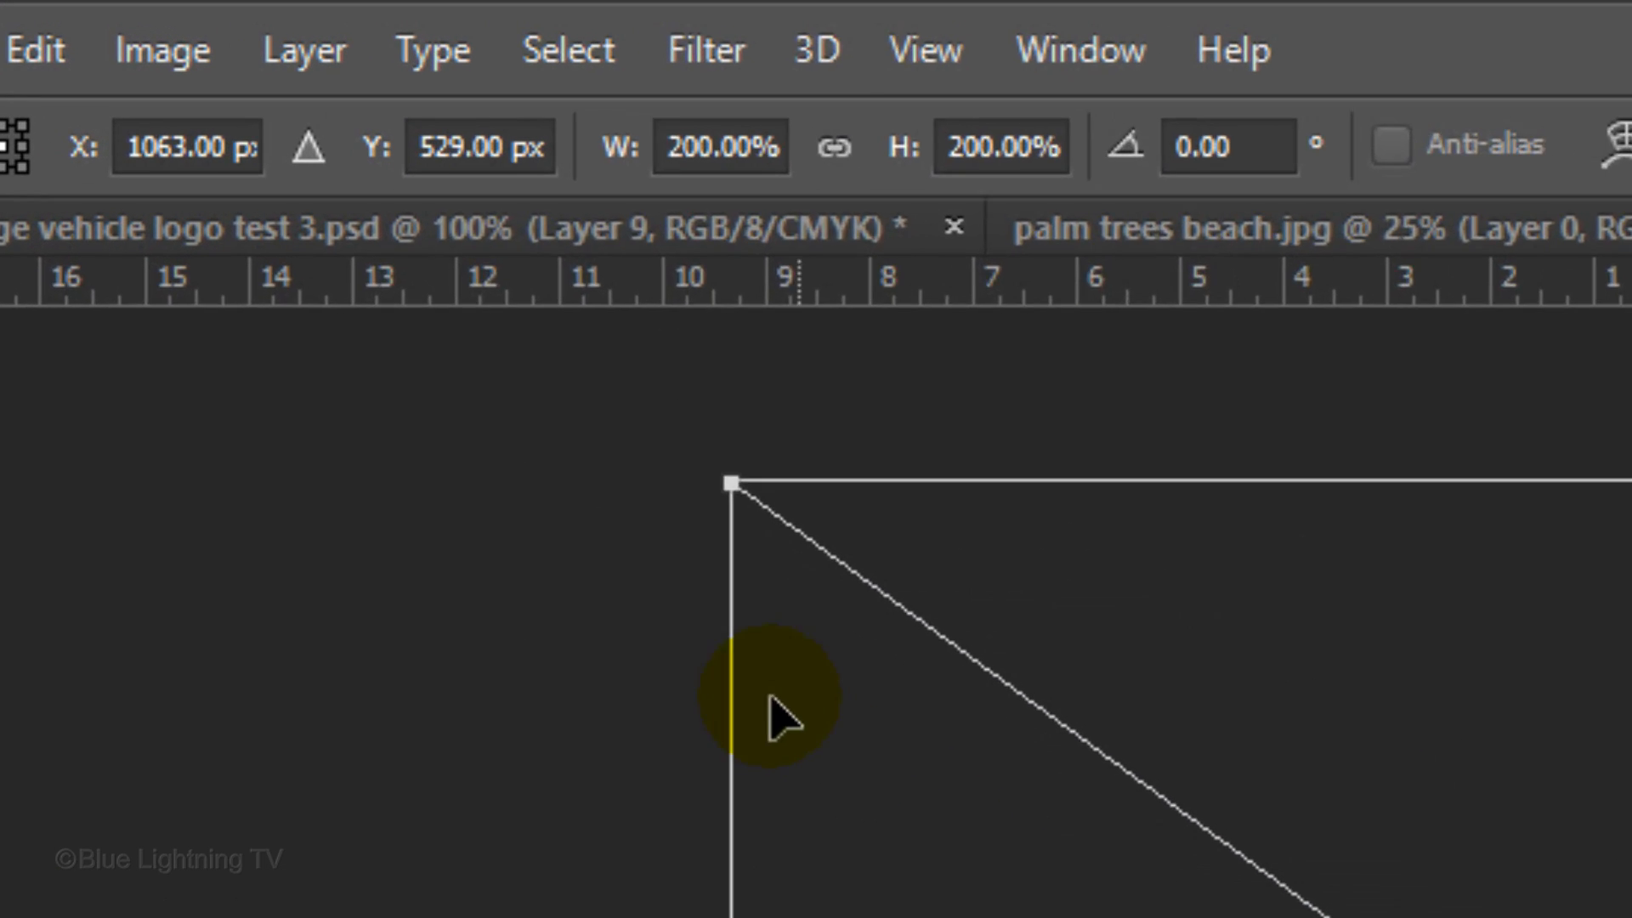
click(144, 41)
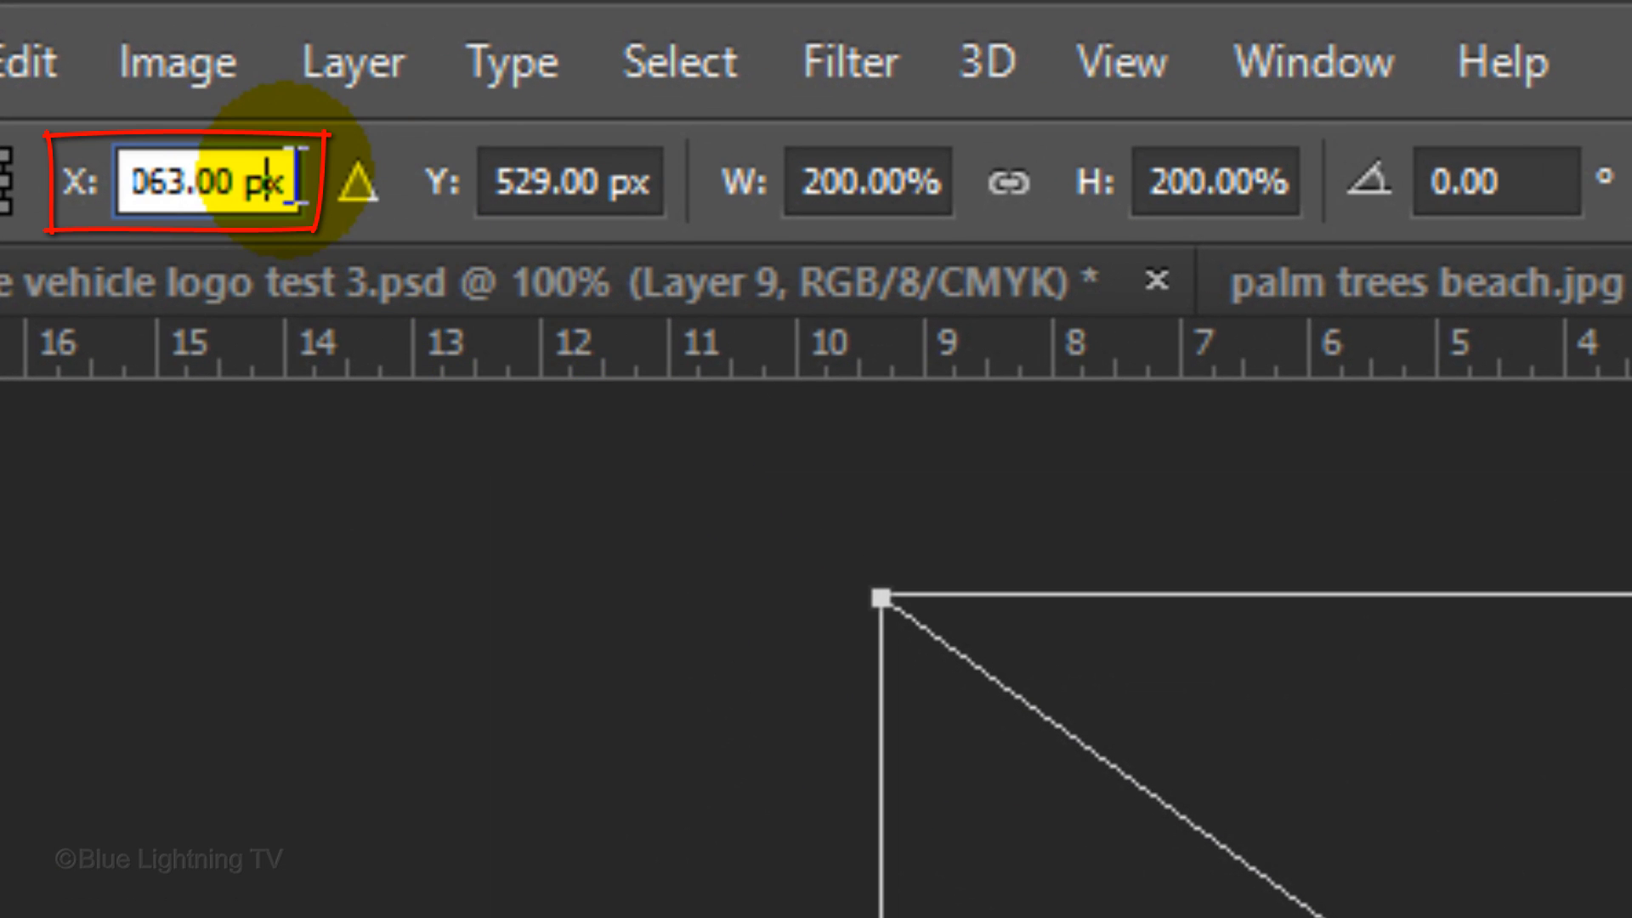
drag(289, 181, 126, 182)
text(750)
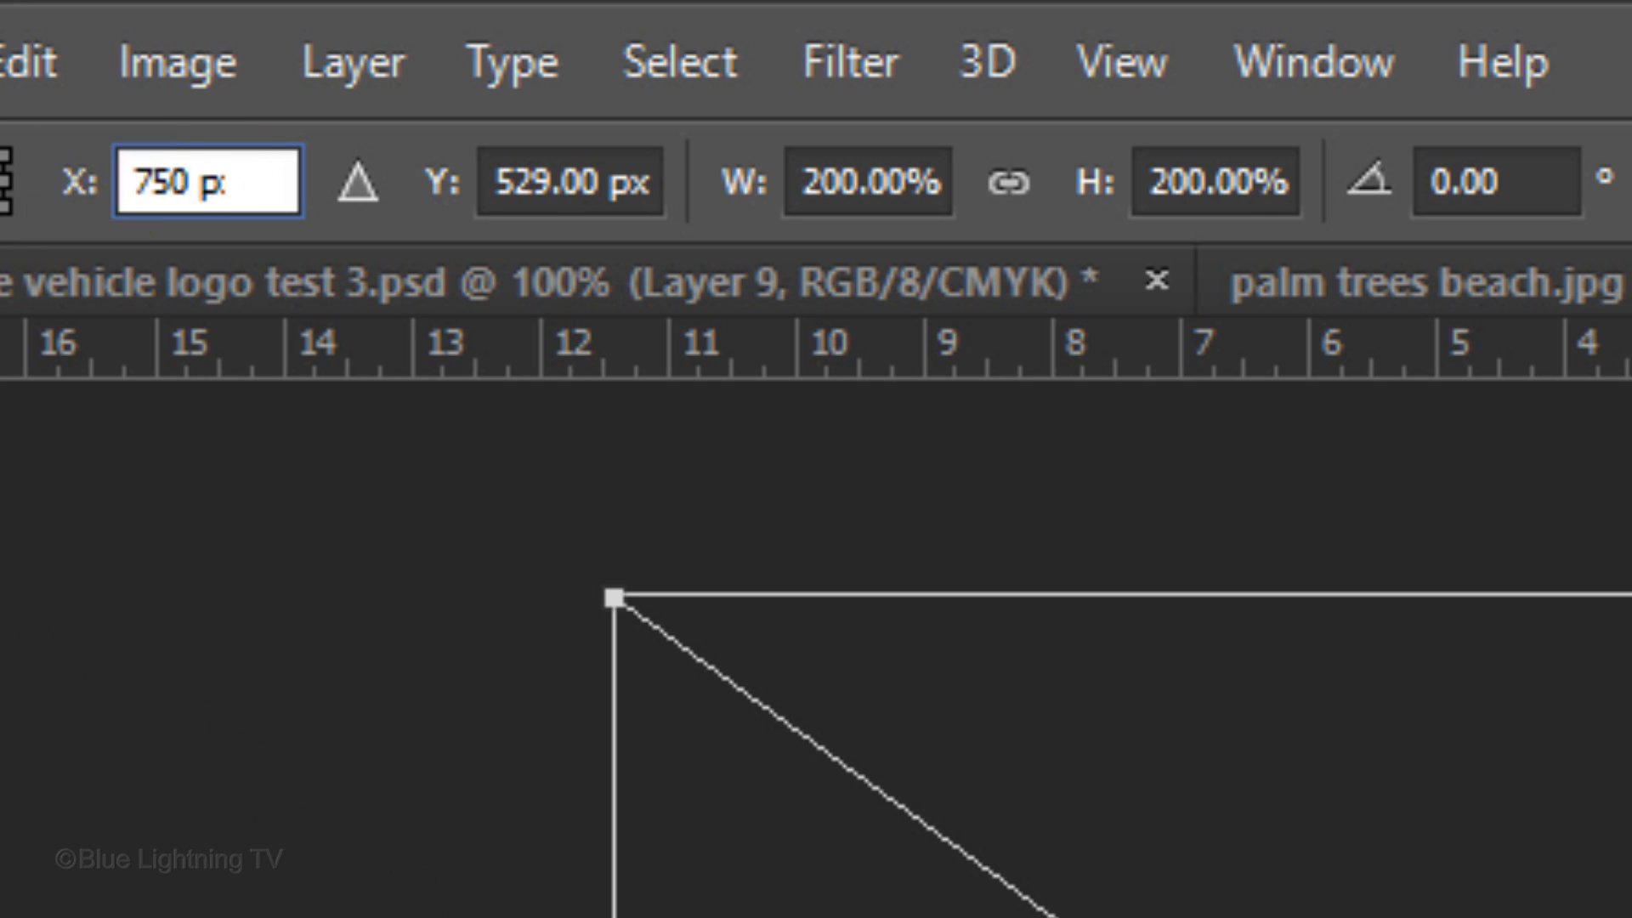
click(557, 181)
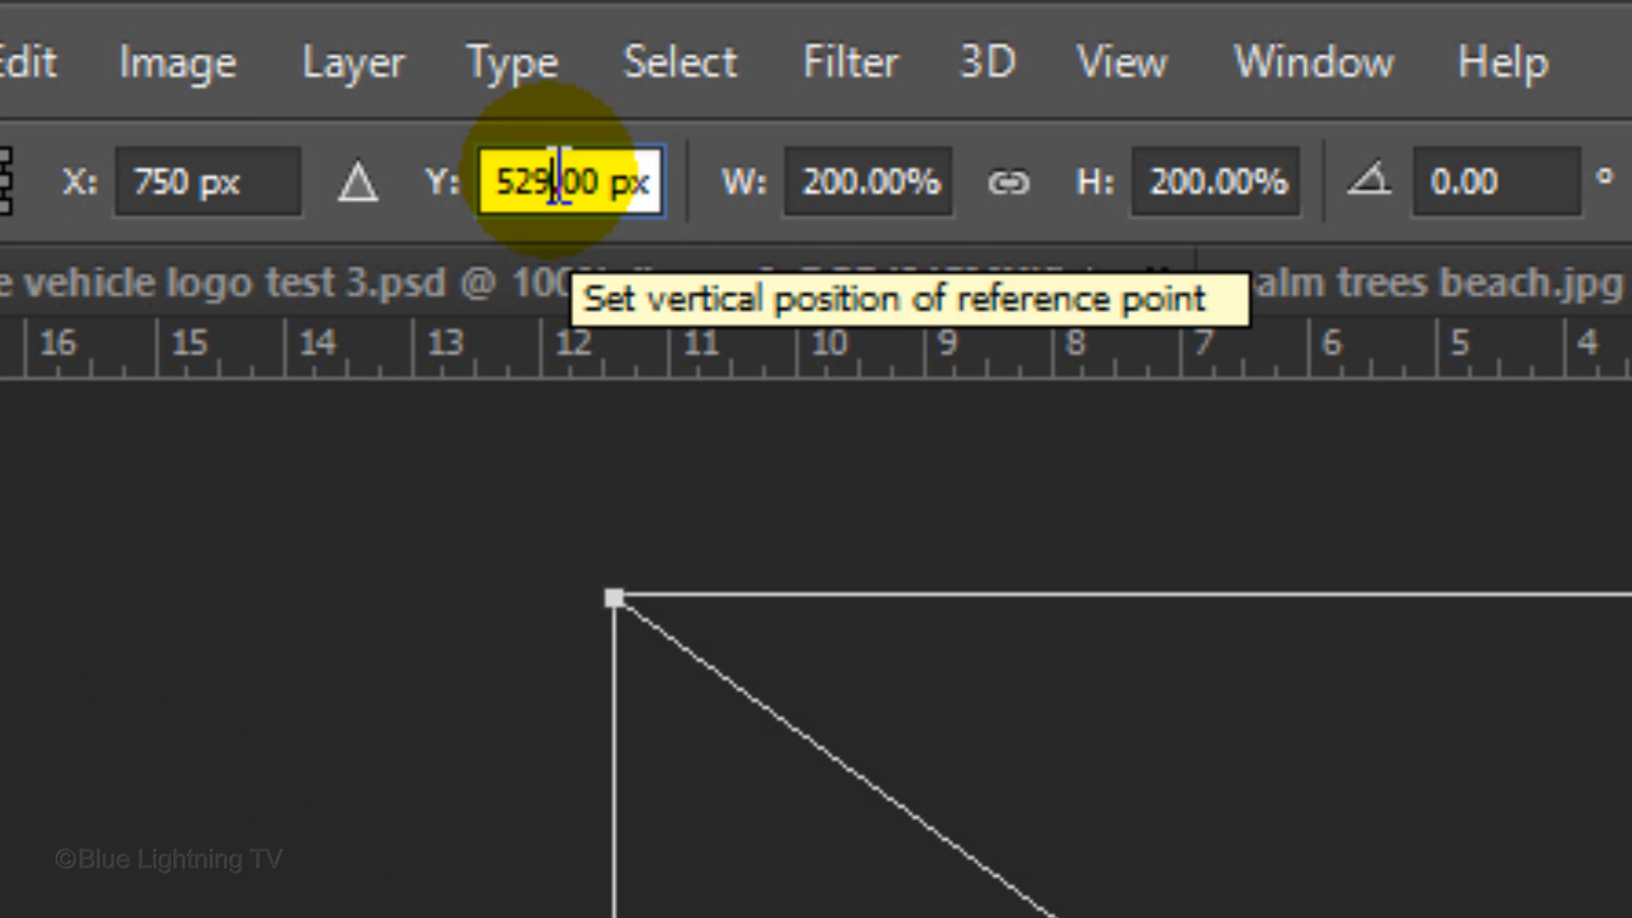
drag(557, 181, 436, 177)
text(436)
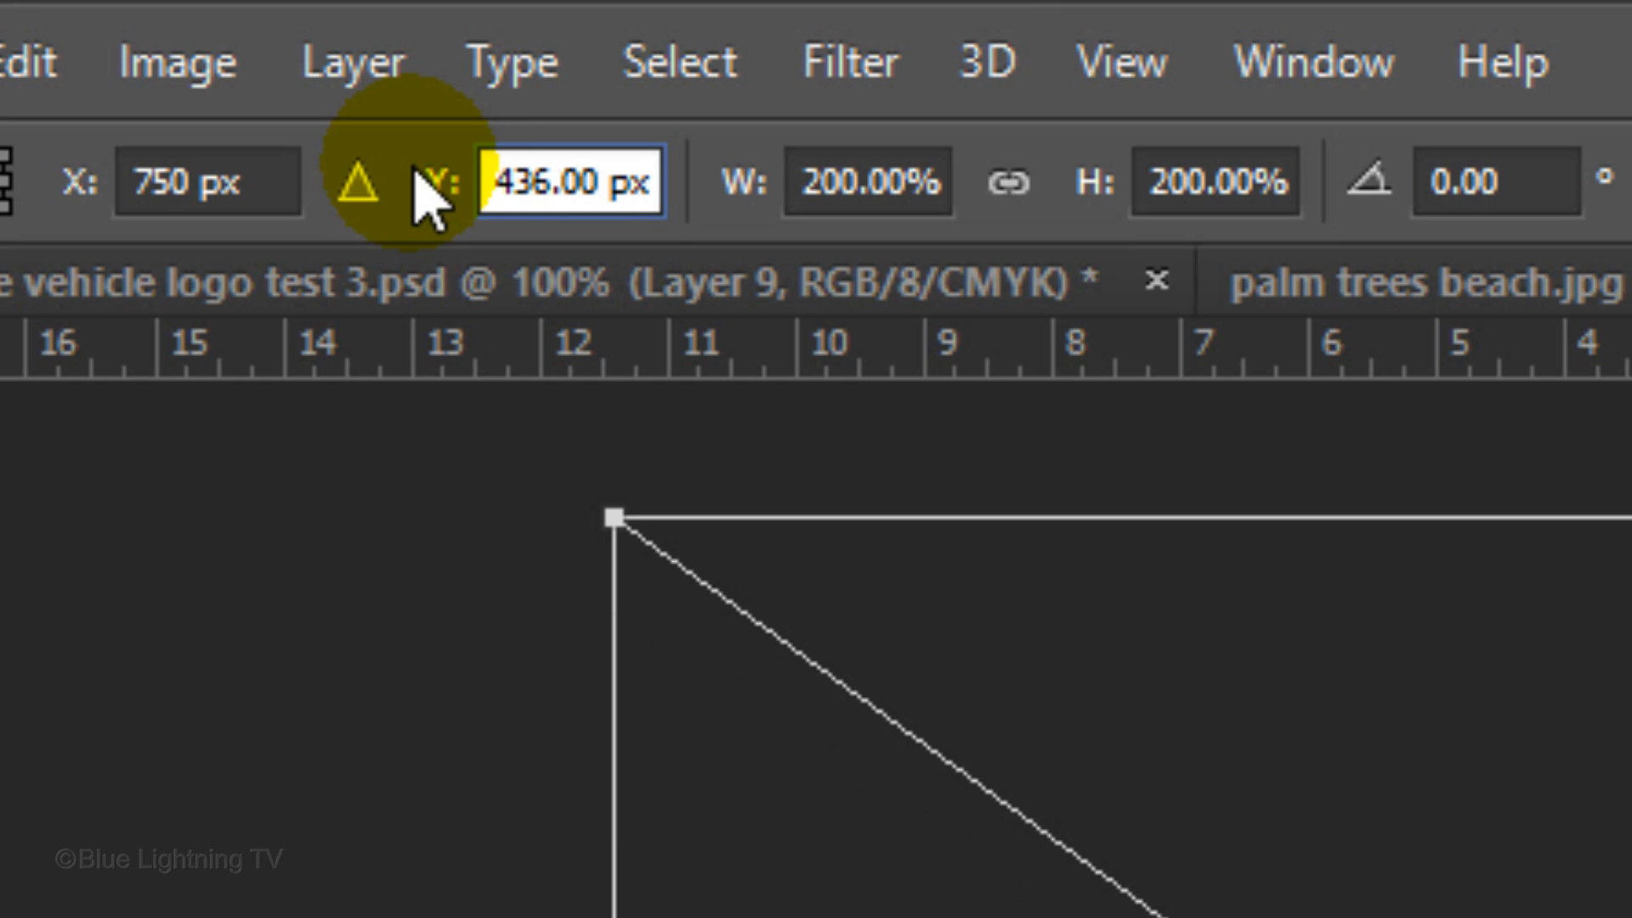
Scale the photo layer to 76% width and 53% height and commit the transform
click(849, 174)
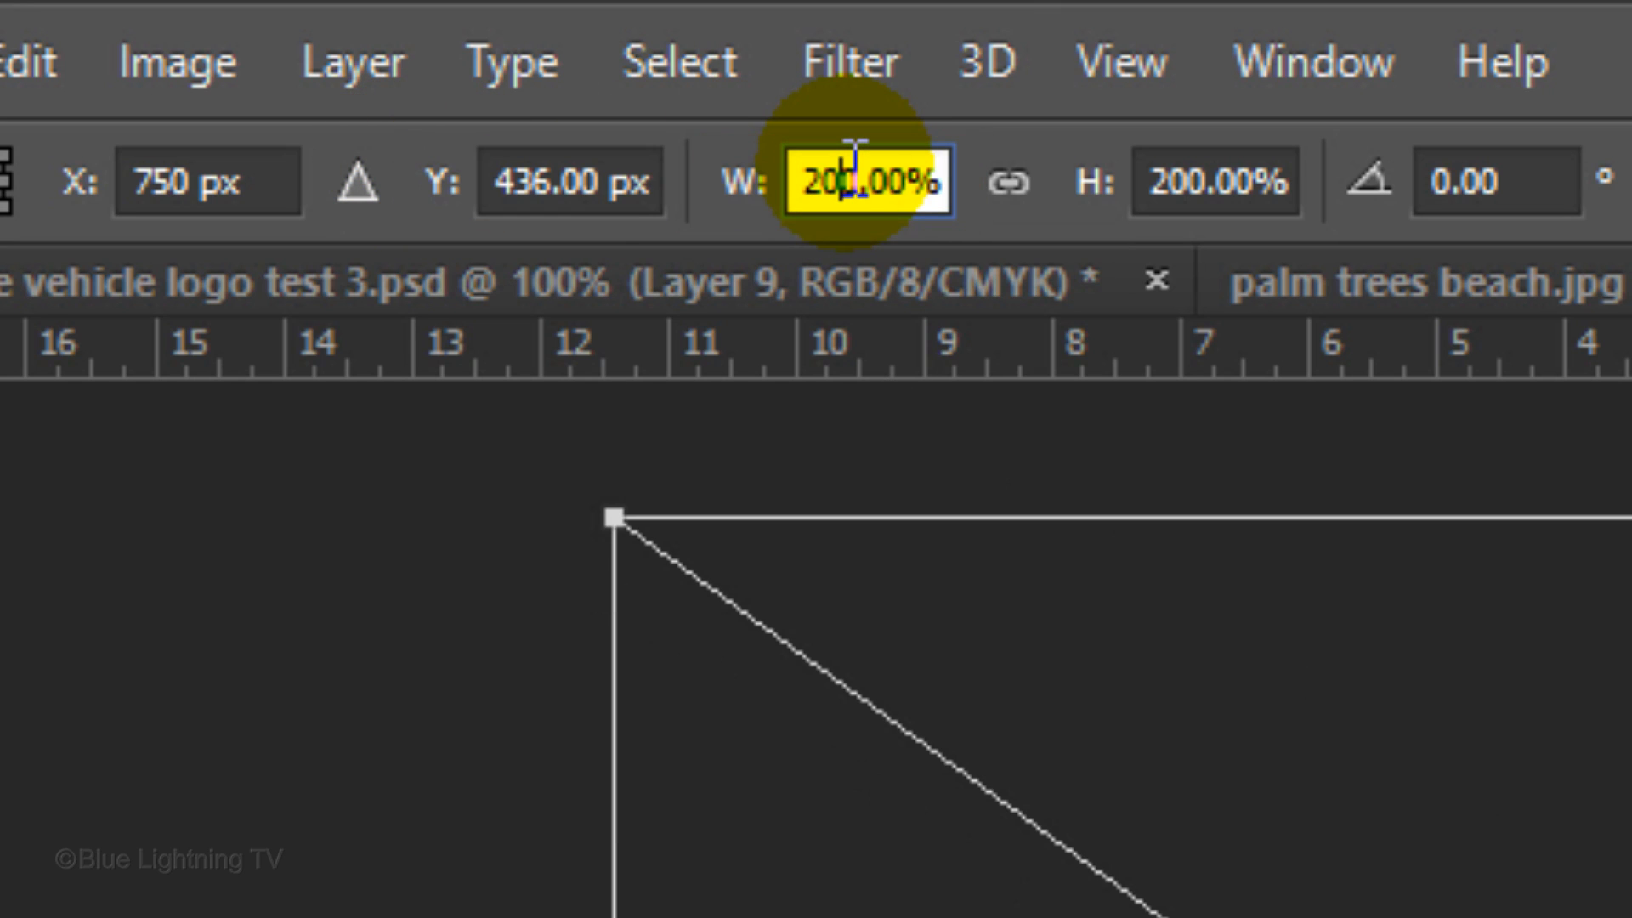
drag(850, 174, 717, 182)
text(76)
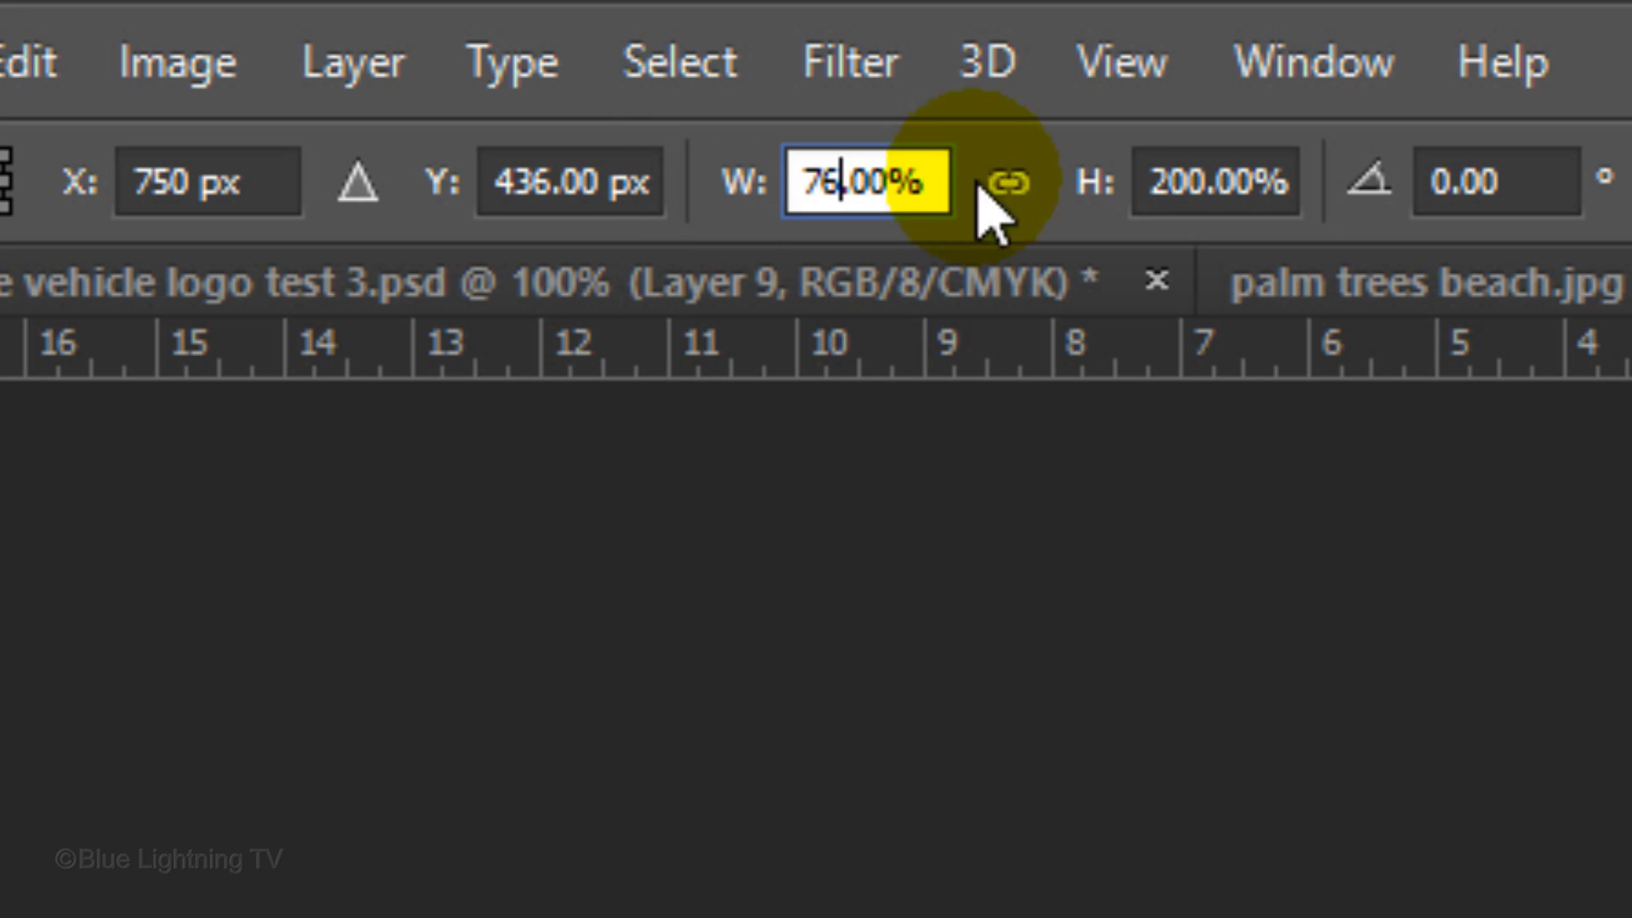
click(1204, 178)
text(53)
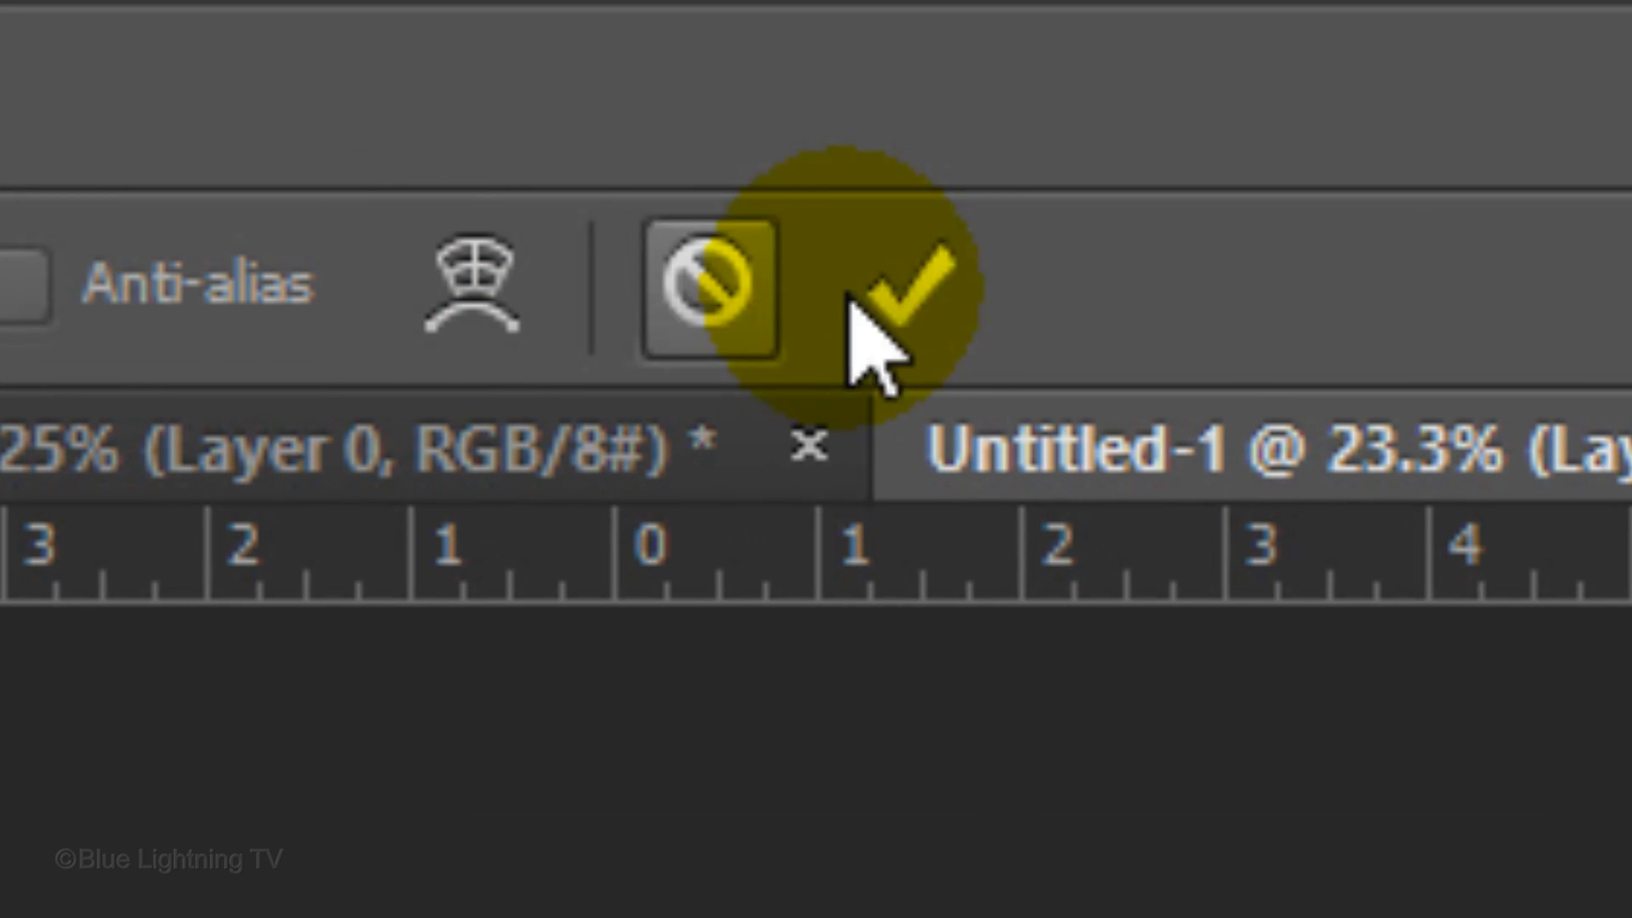
click(903, 297)
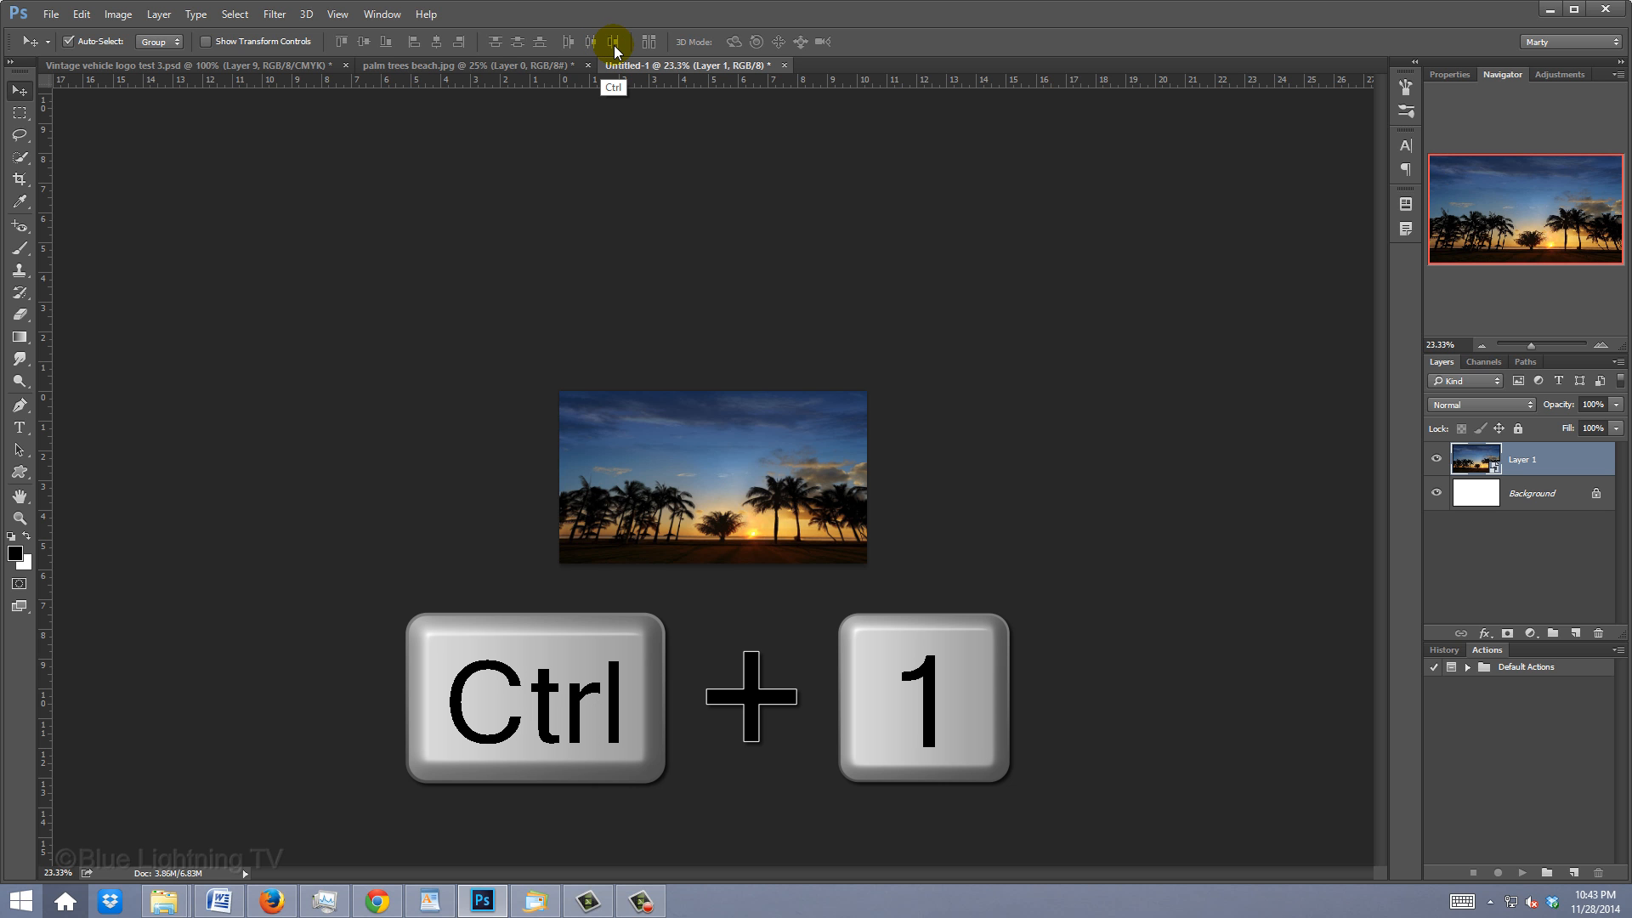
Apply a Spherize filter to the photo layer with an amount of 100% in Normal mode
key(ctrl+1)
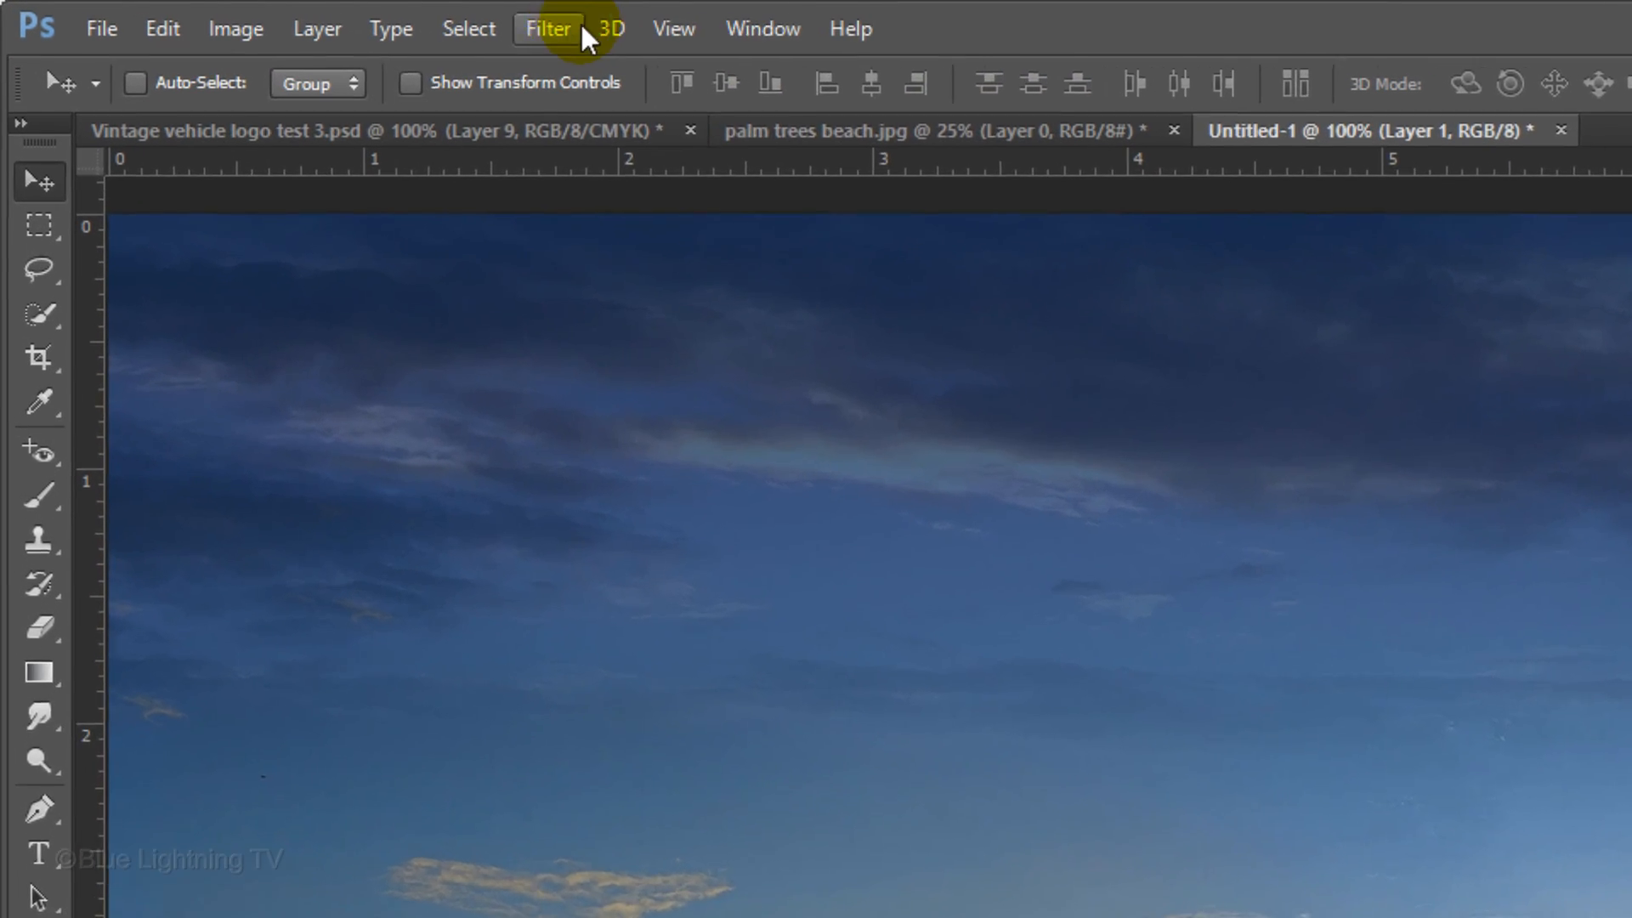
click(274, 14)
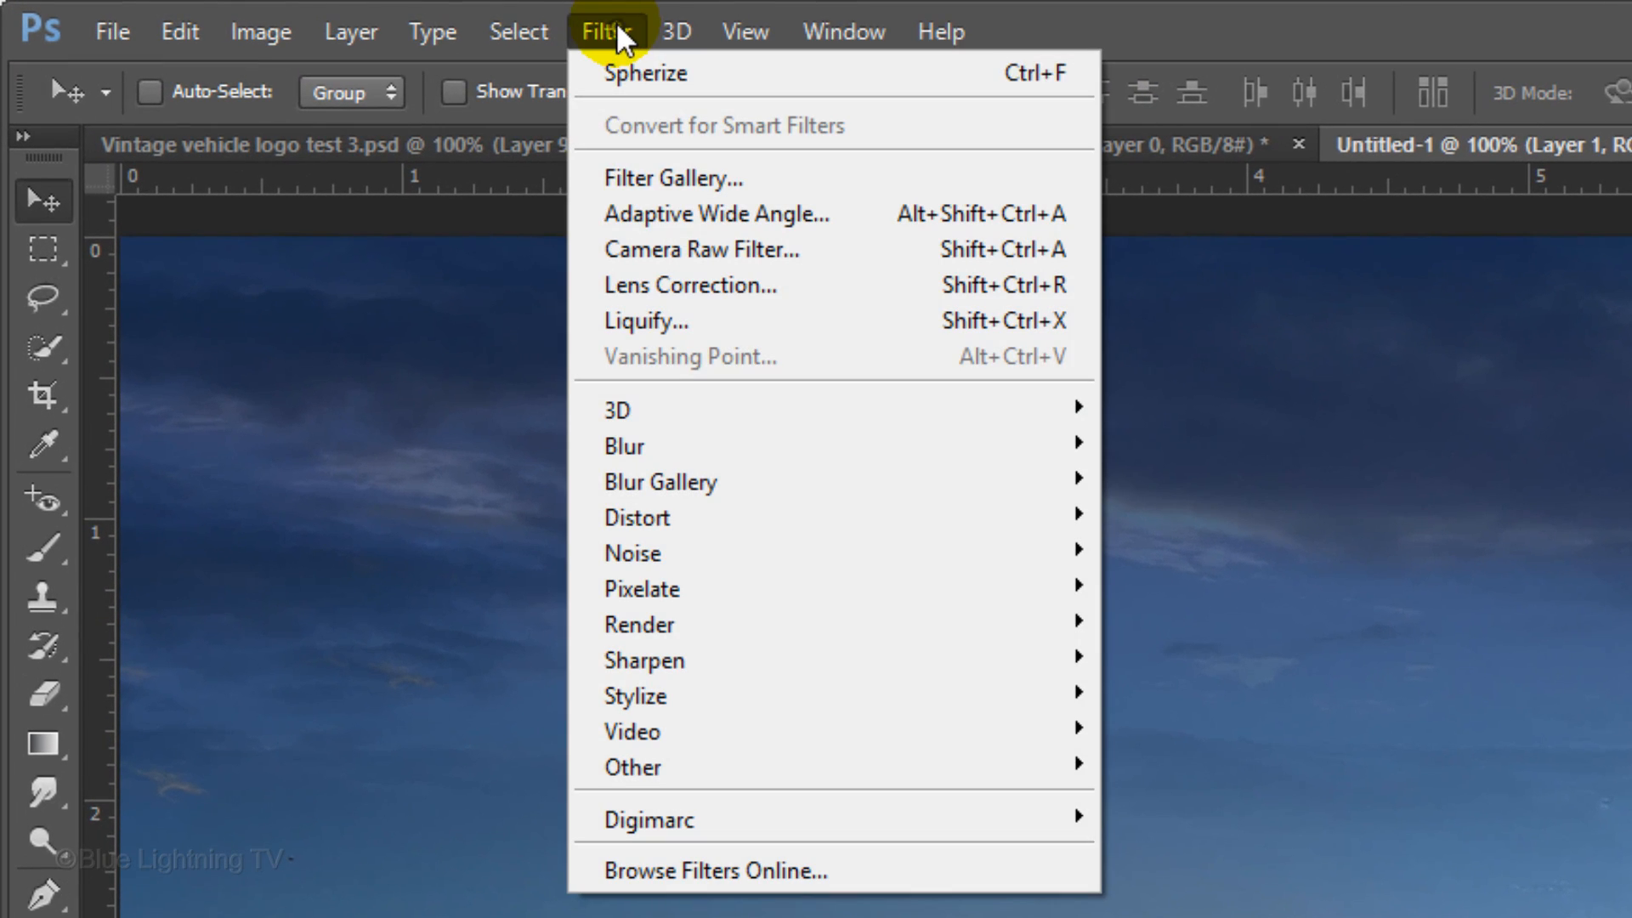
mouse_move(608, 520)
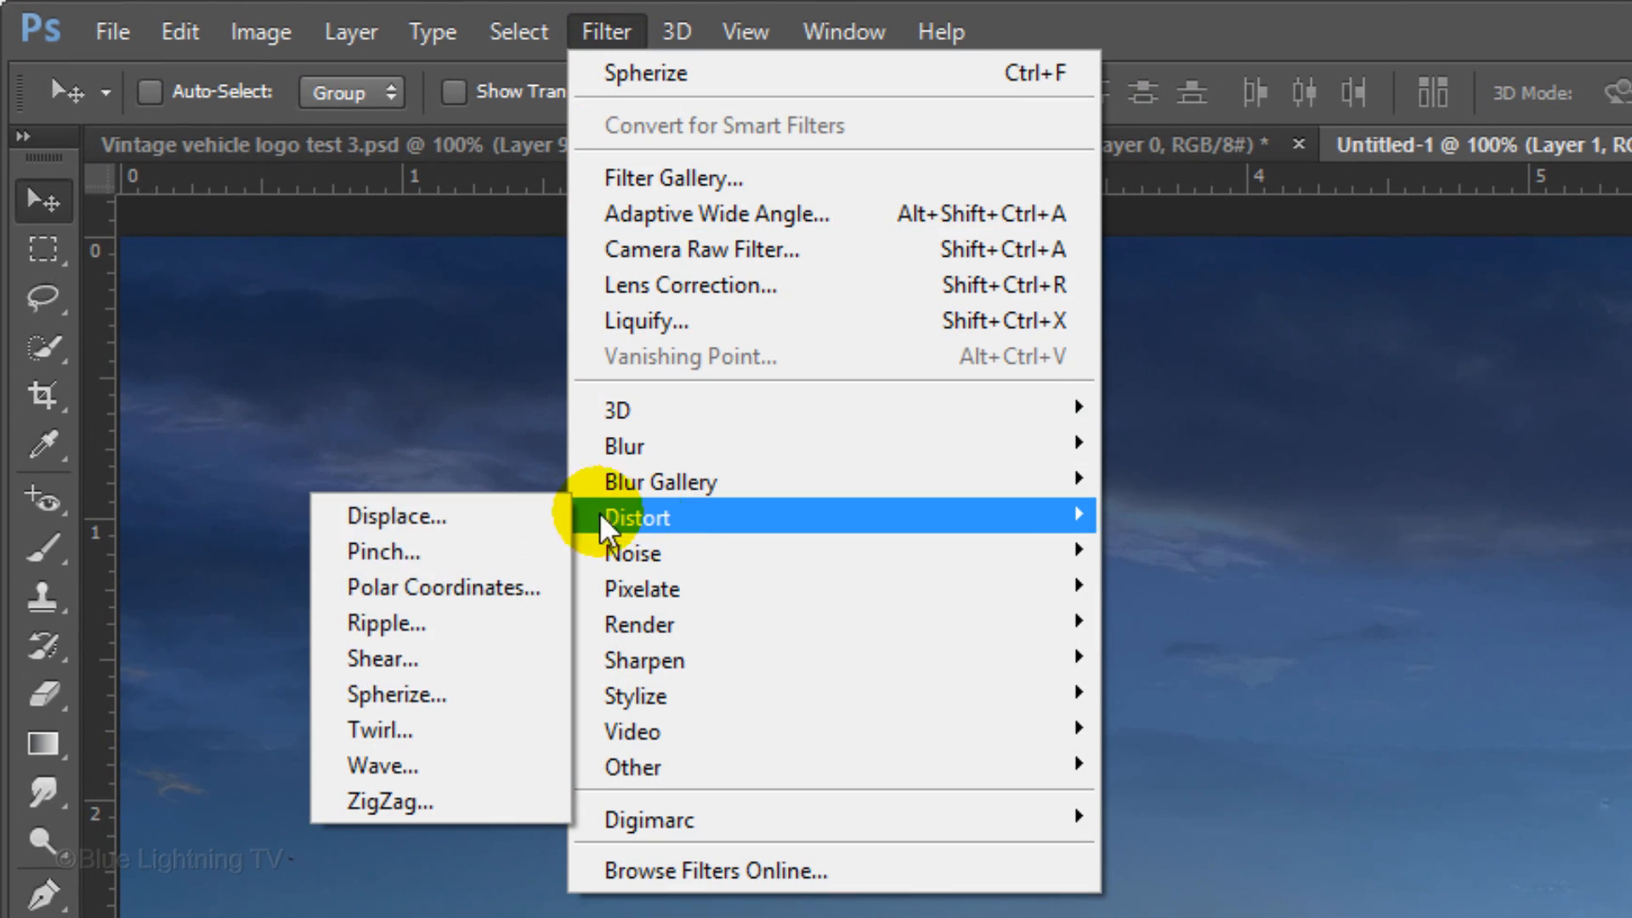
click(422, 699)
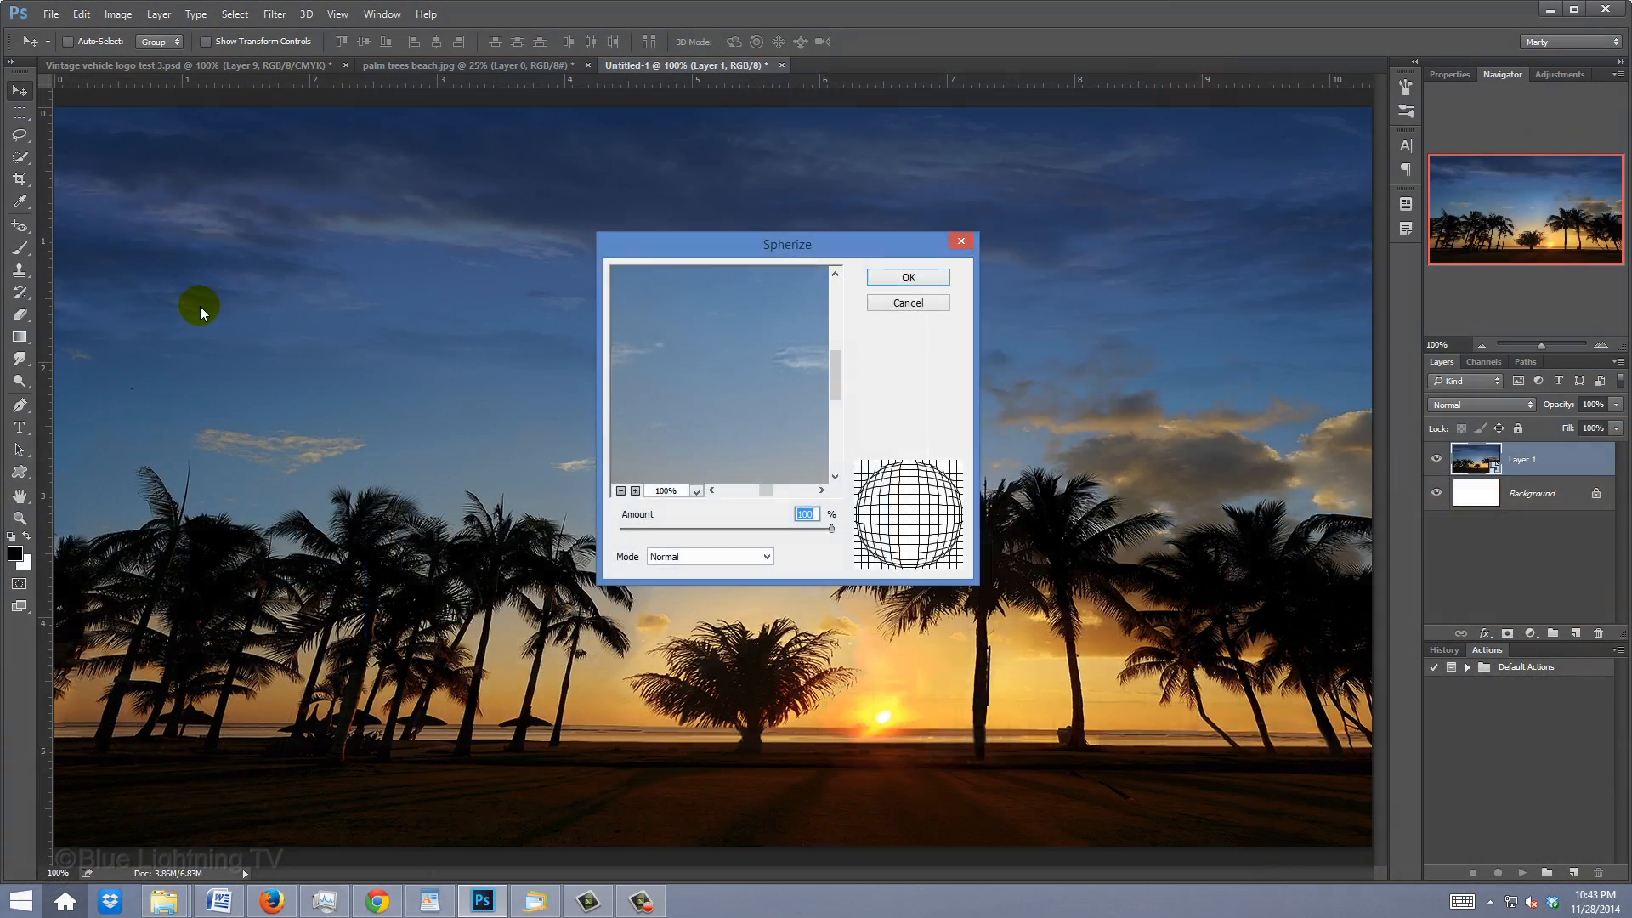
key(Return)
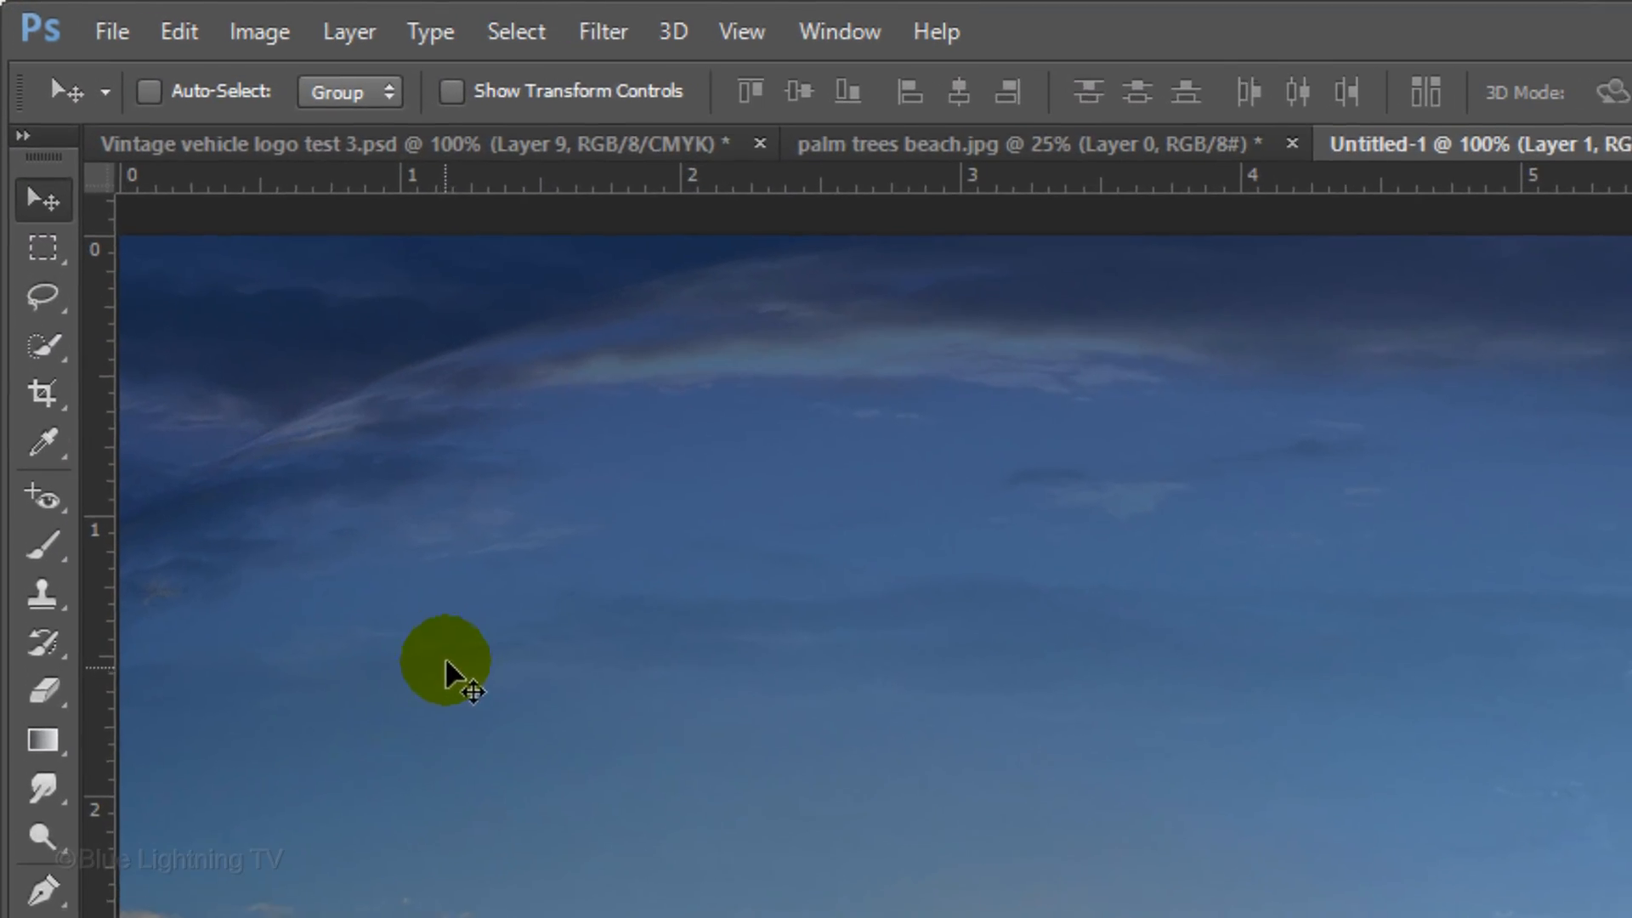
Apply a Gaussian Blur with a radius of 5.0 pixels to the photo layer
click(616, 30)
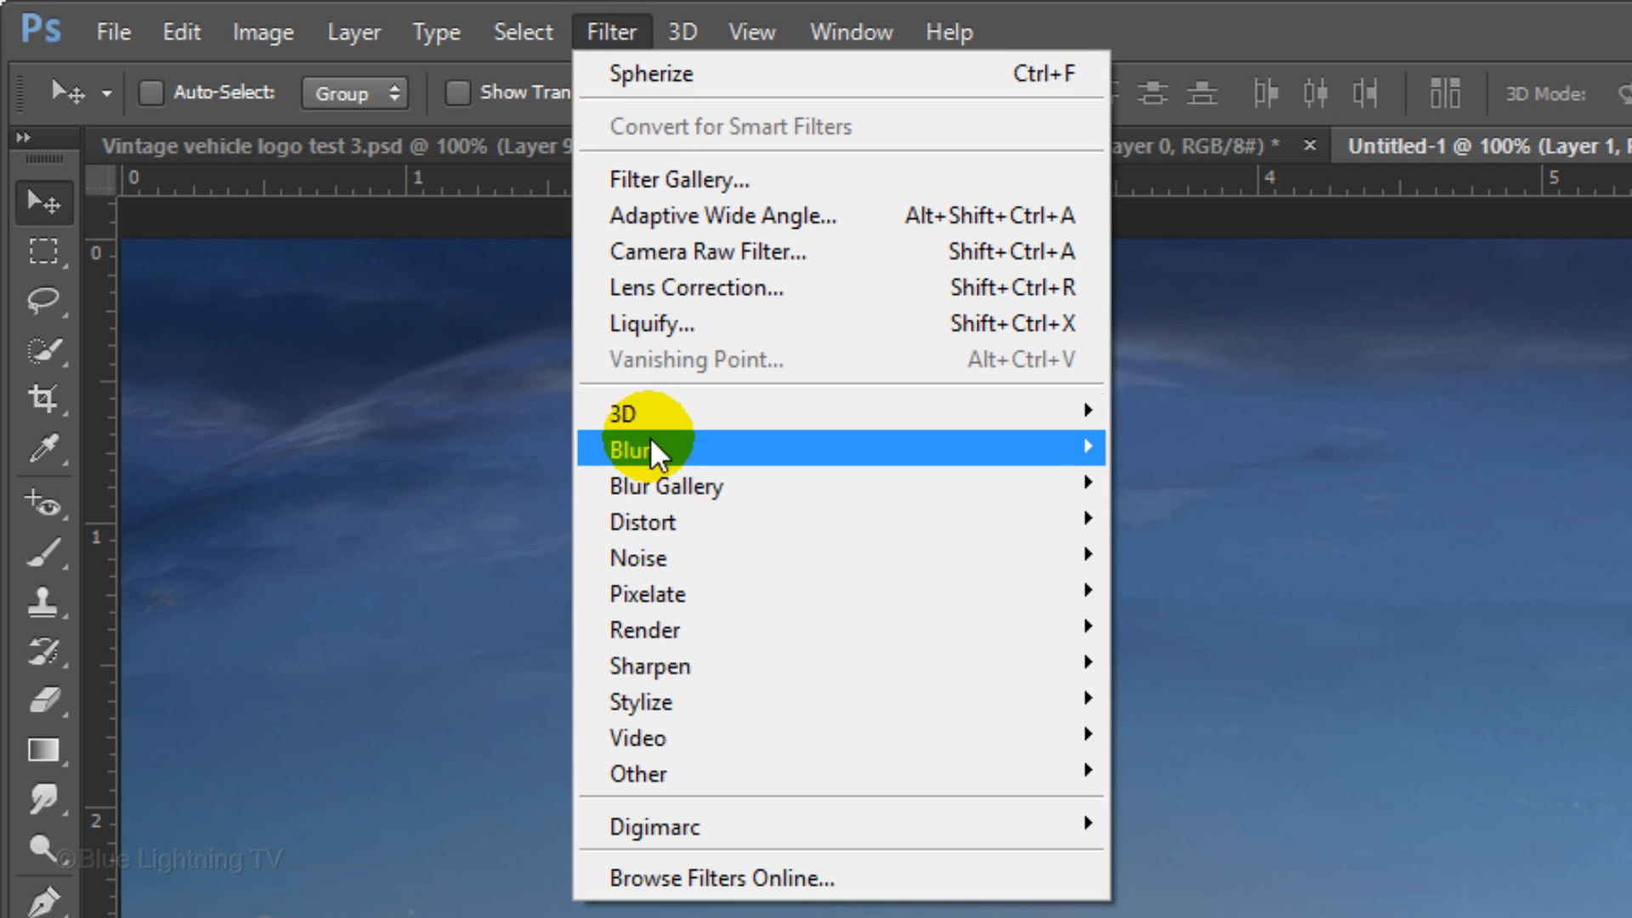
mouse_move(653, 463)
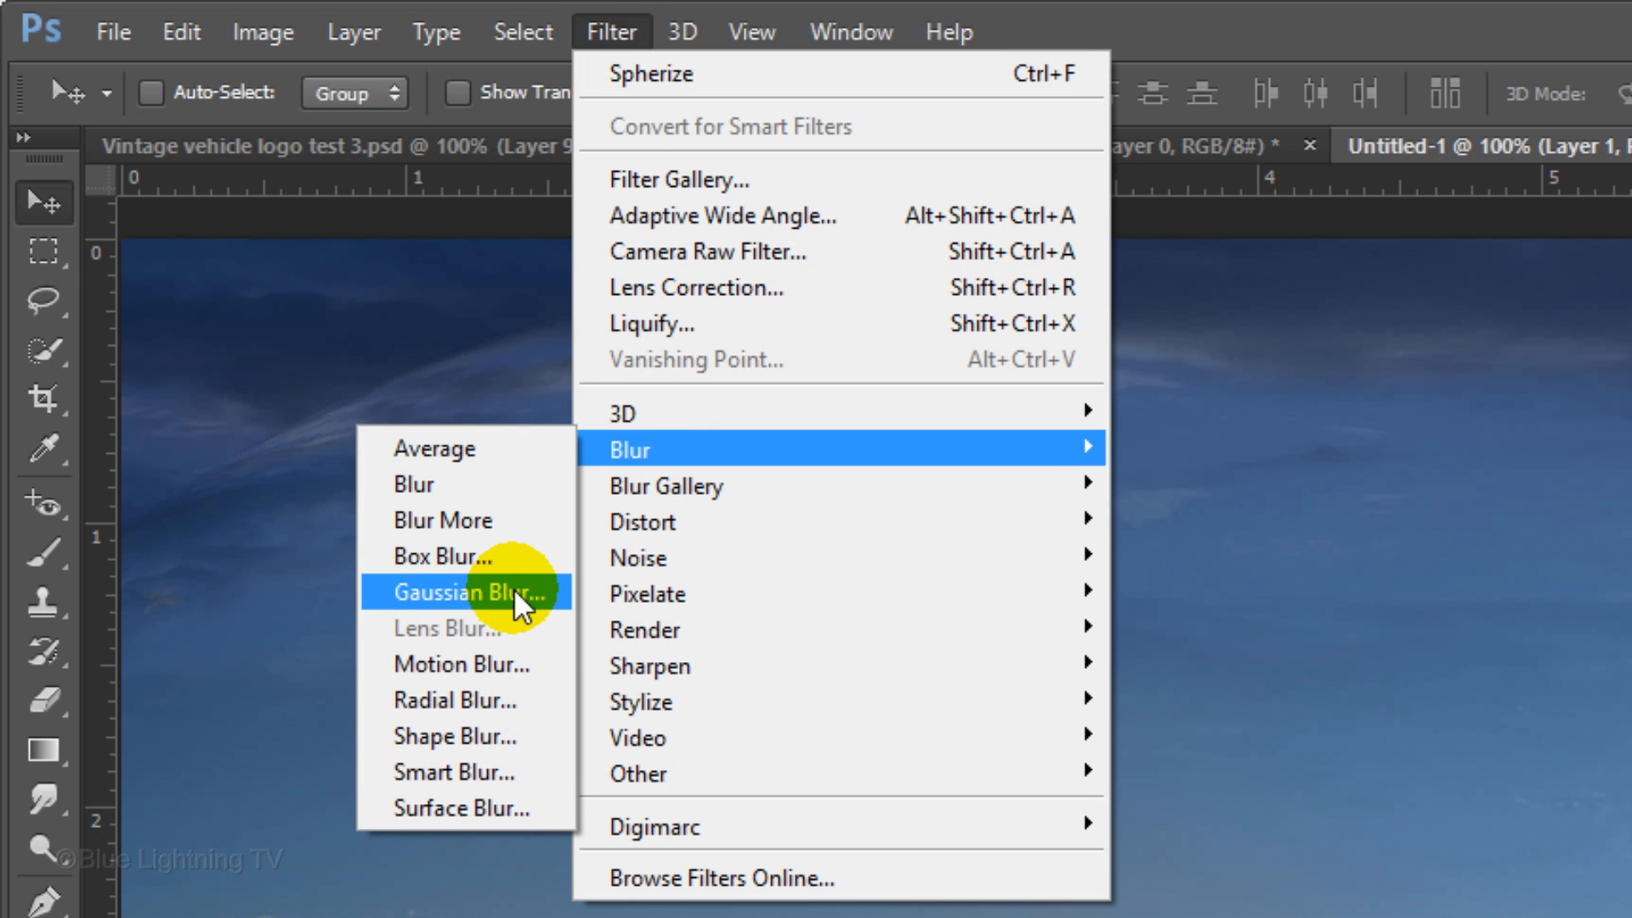
click(476, 592)
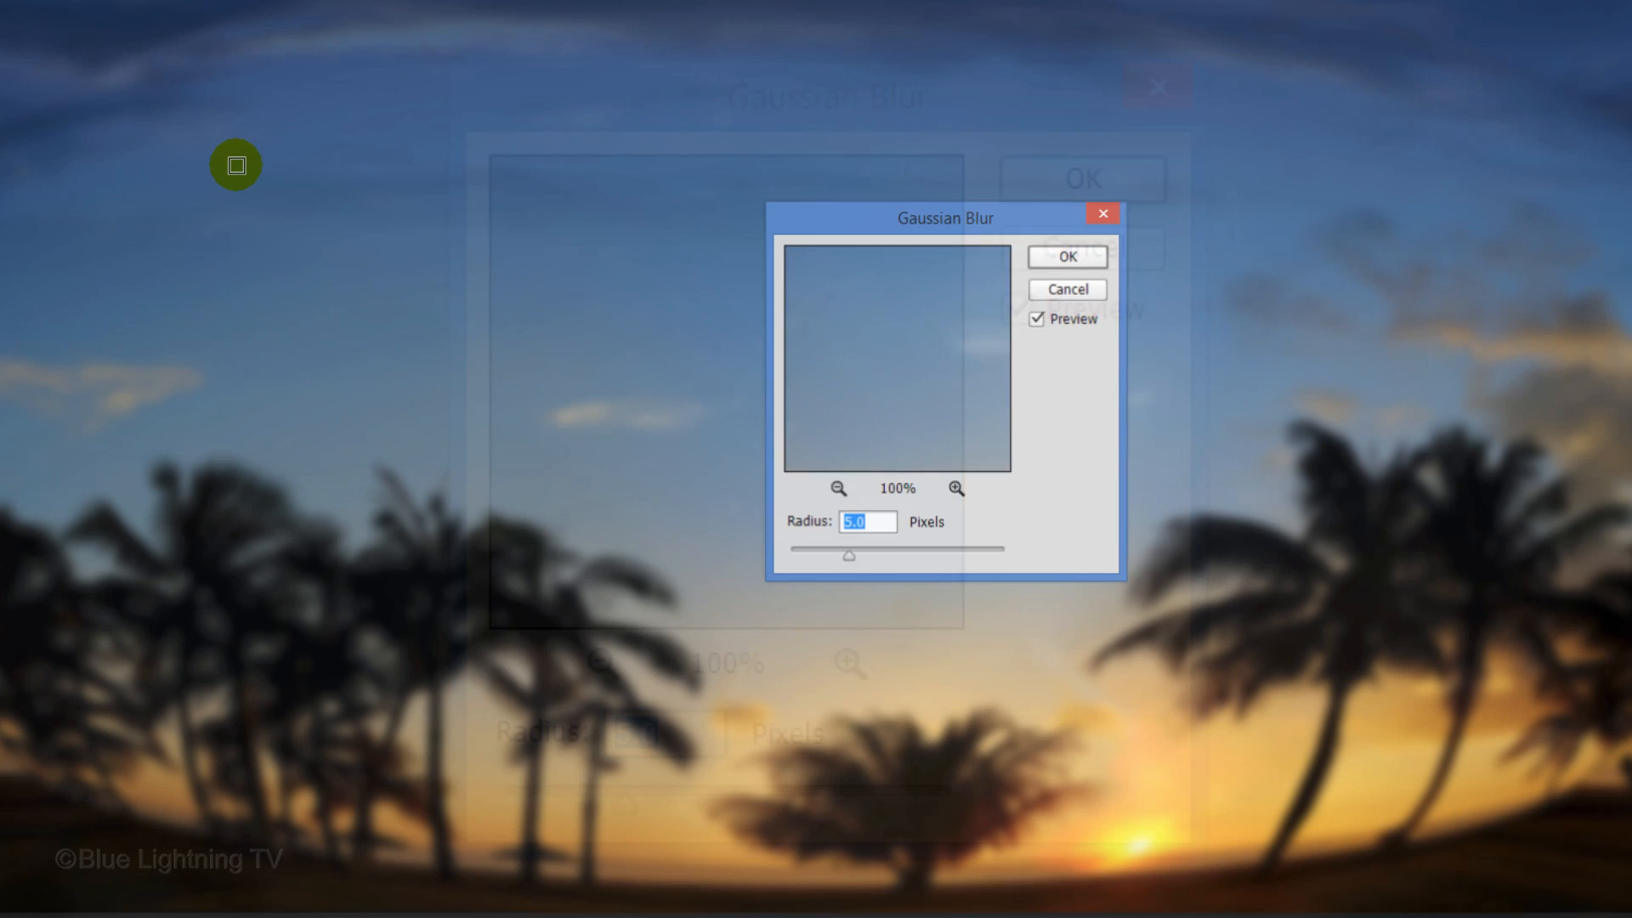
key(Return)
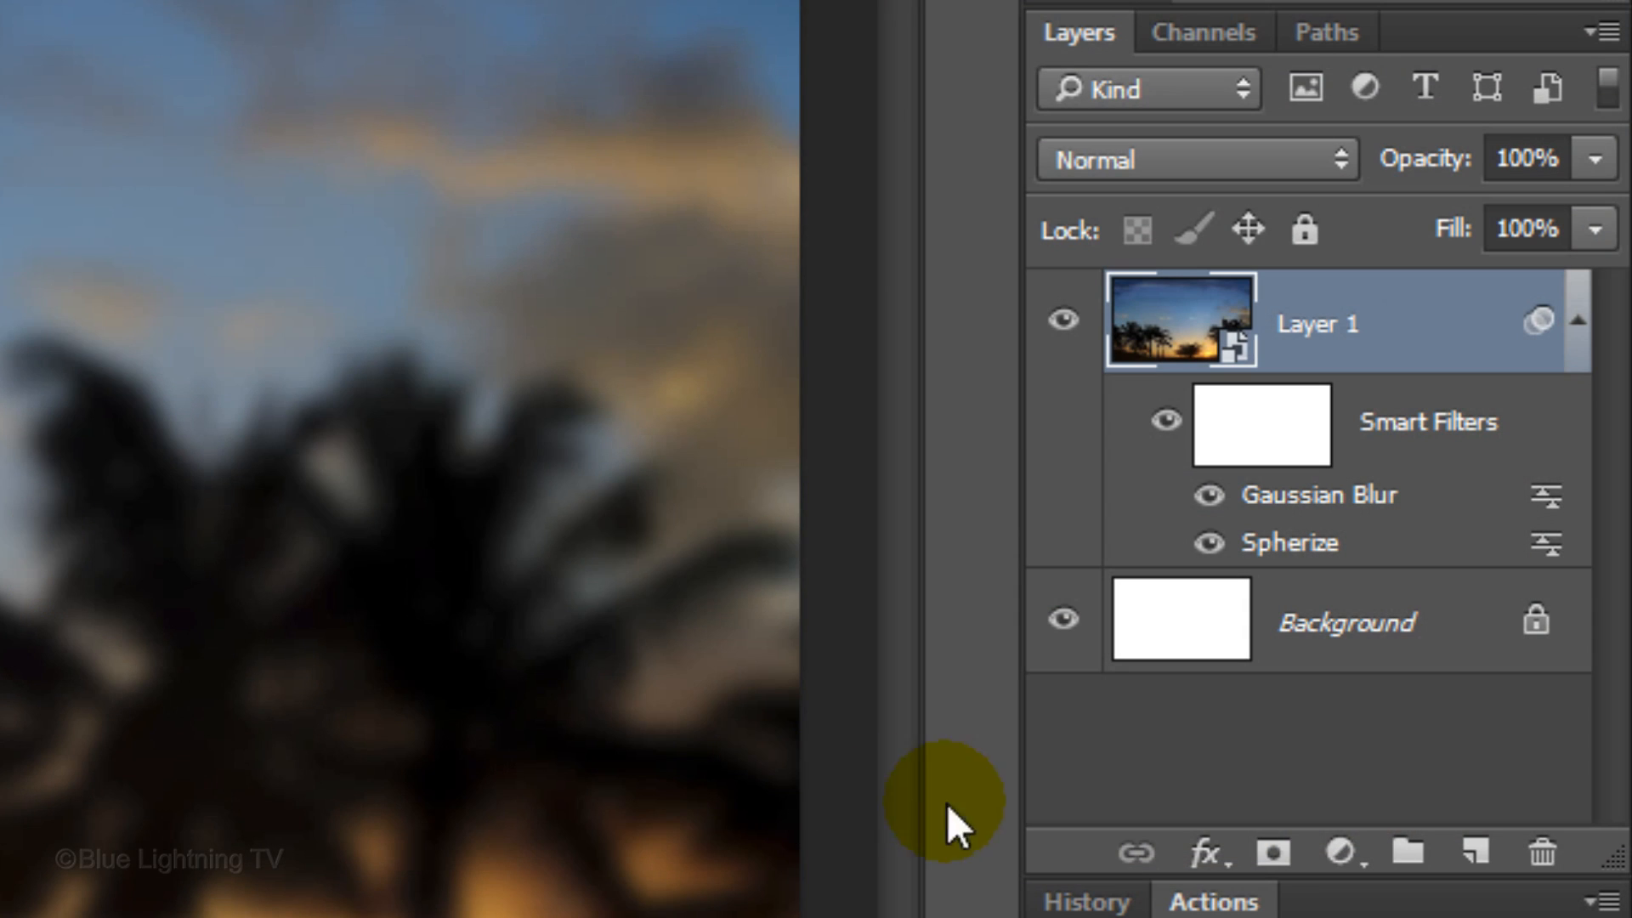
Add a new layer and draw a straight horizontal Pen path across the sky, from just outside one canvas side to just outside the other
click(1476, 854)
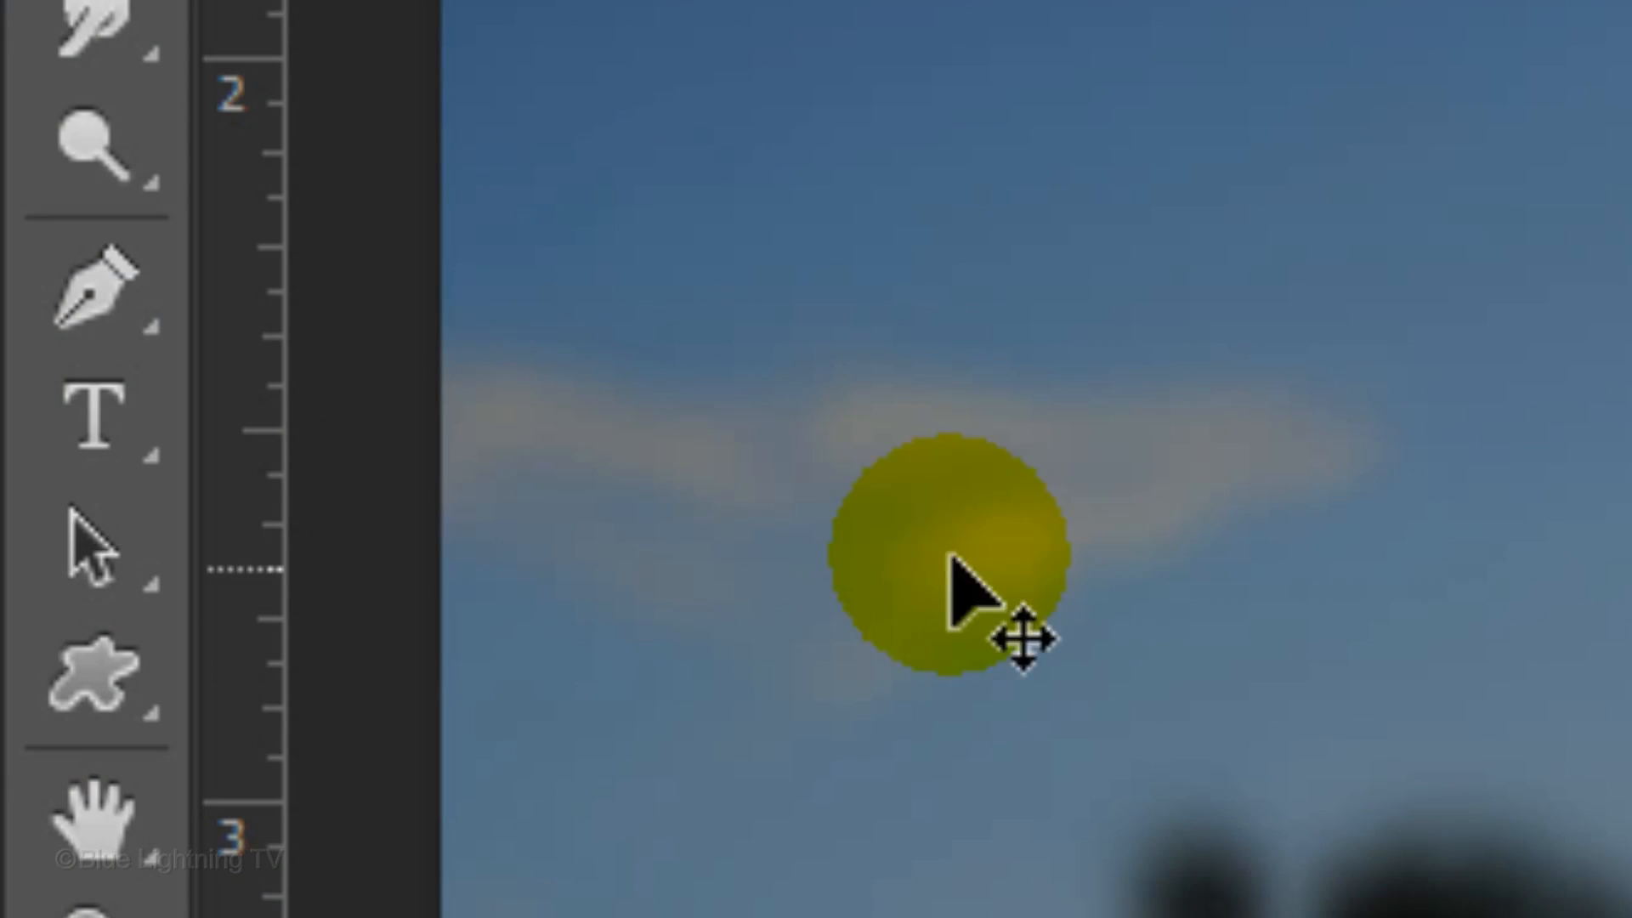
click(102, 290)
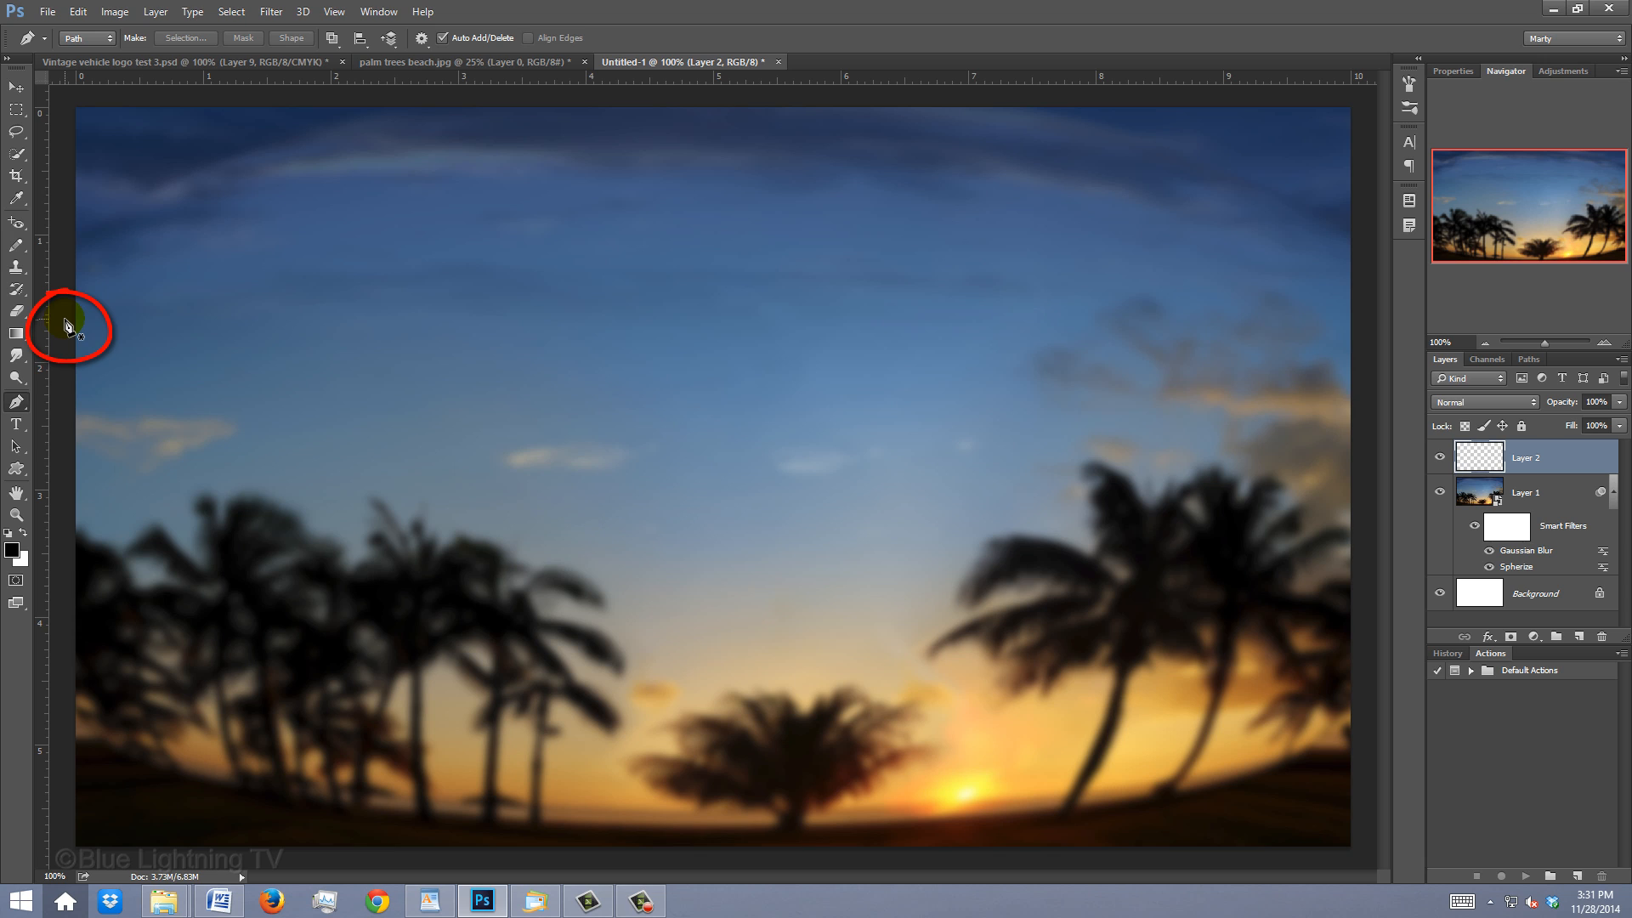
click(67, 322)
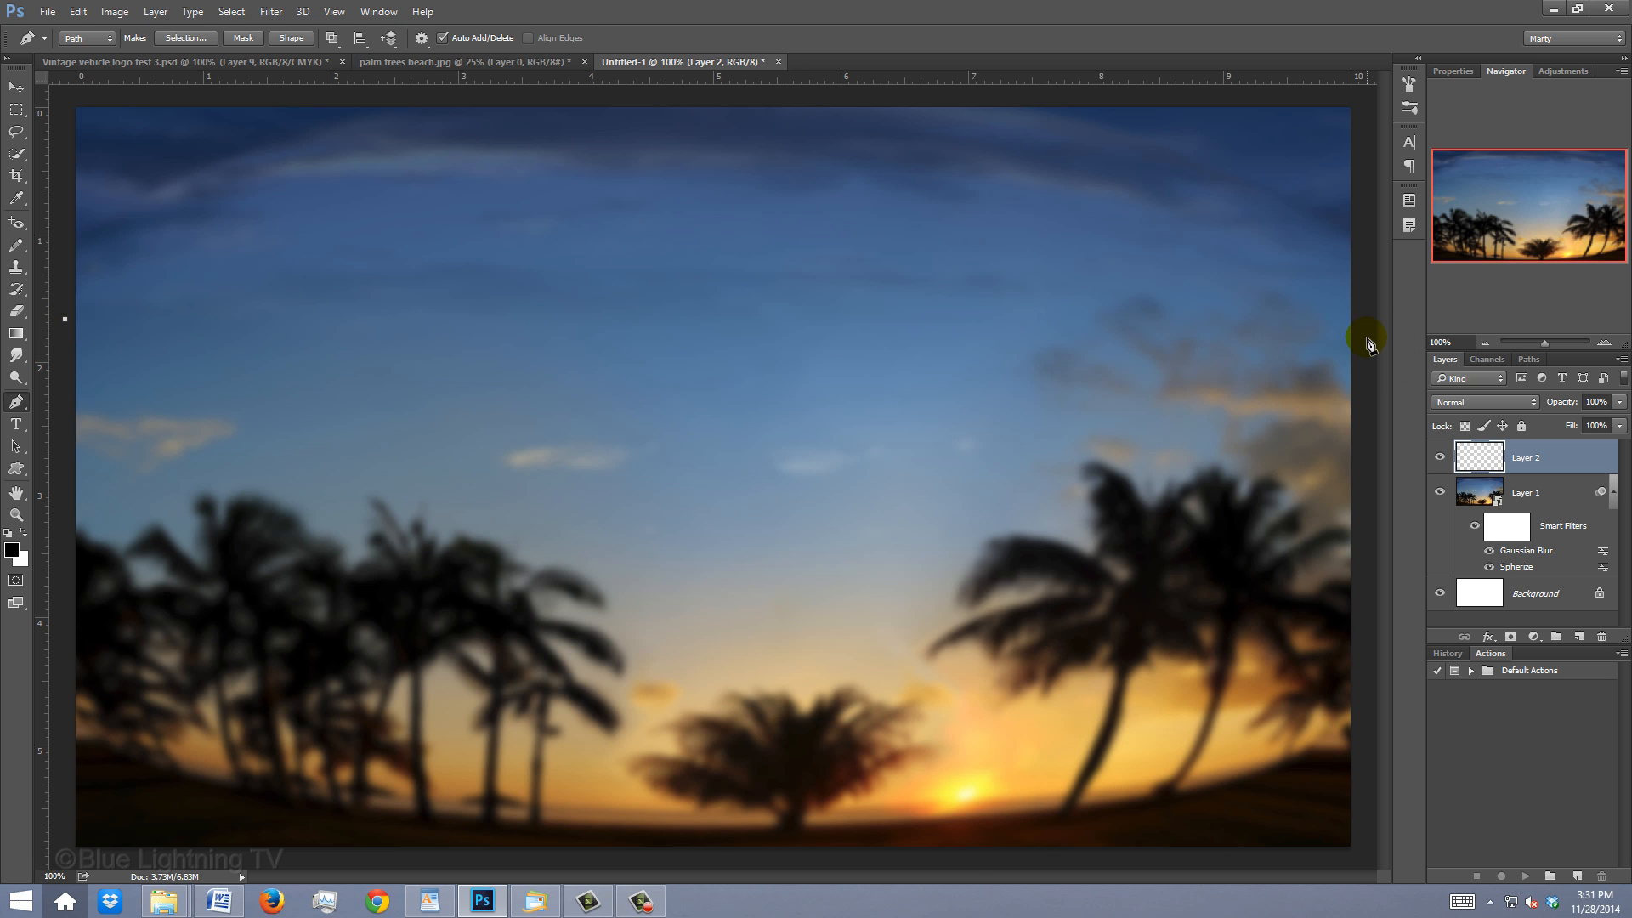
key(shift)
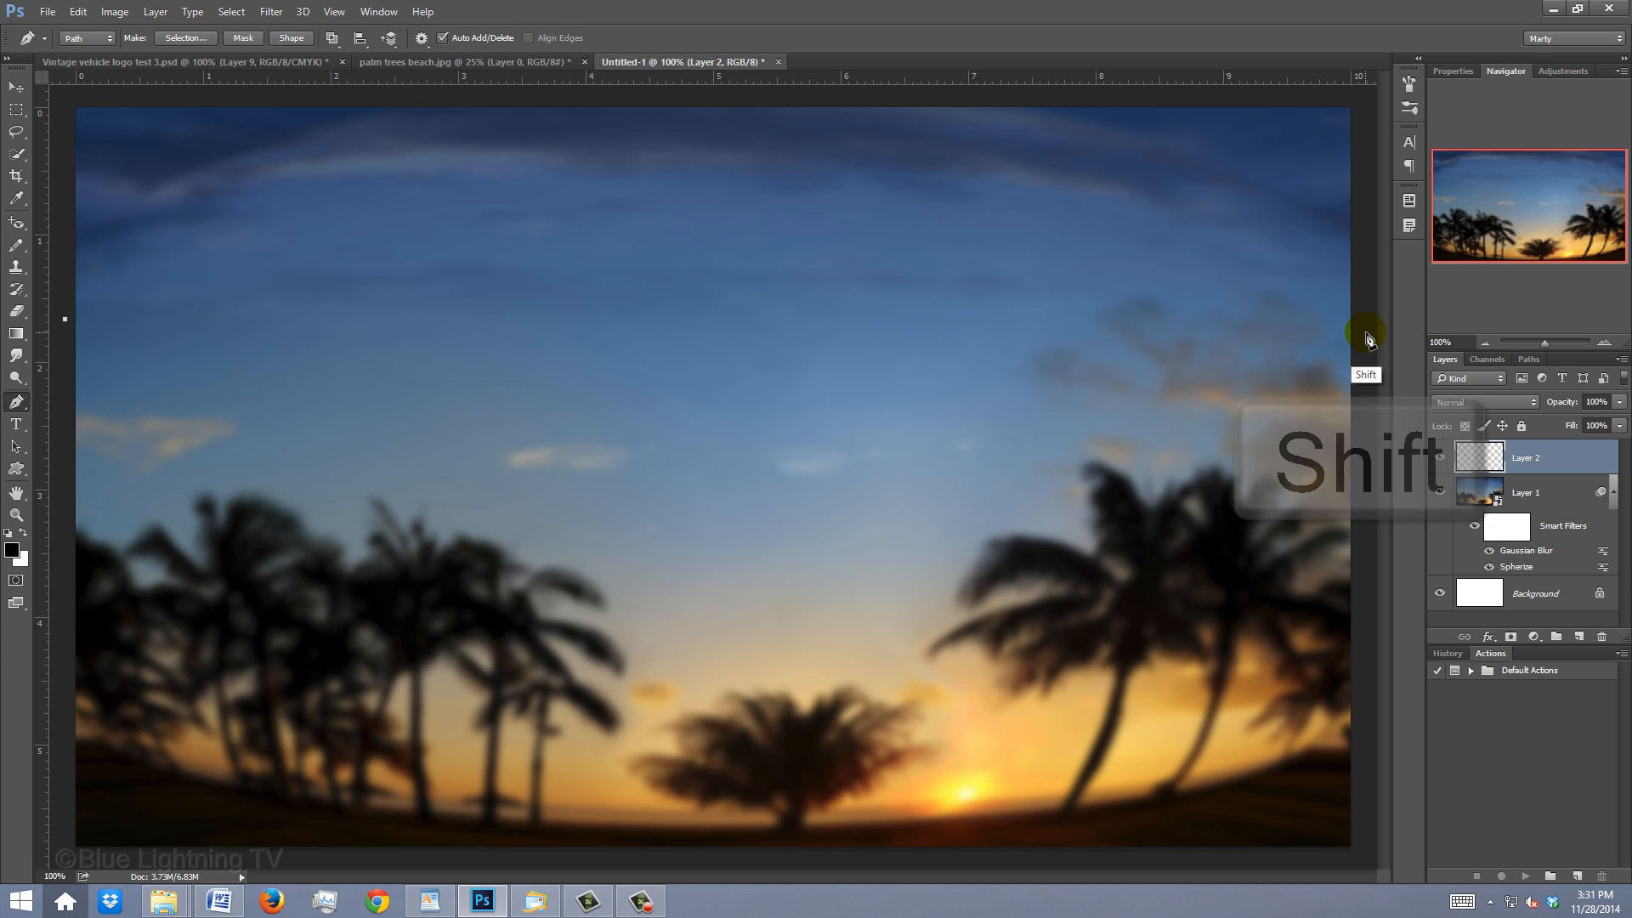
shift+click(1366, 331)
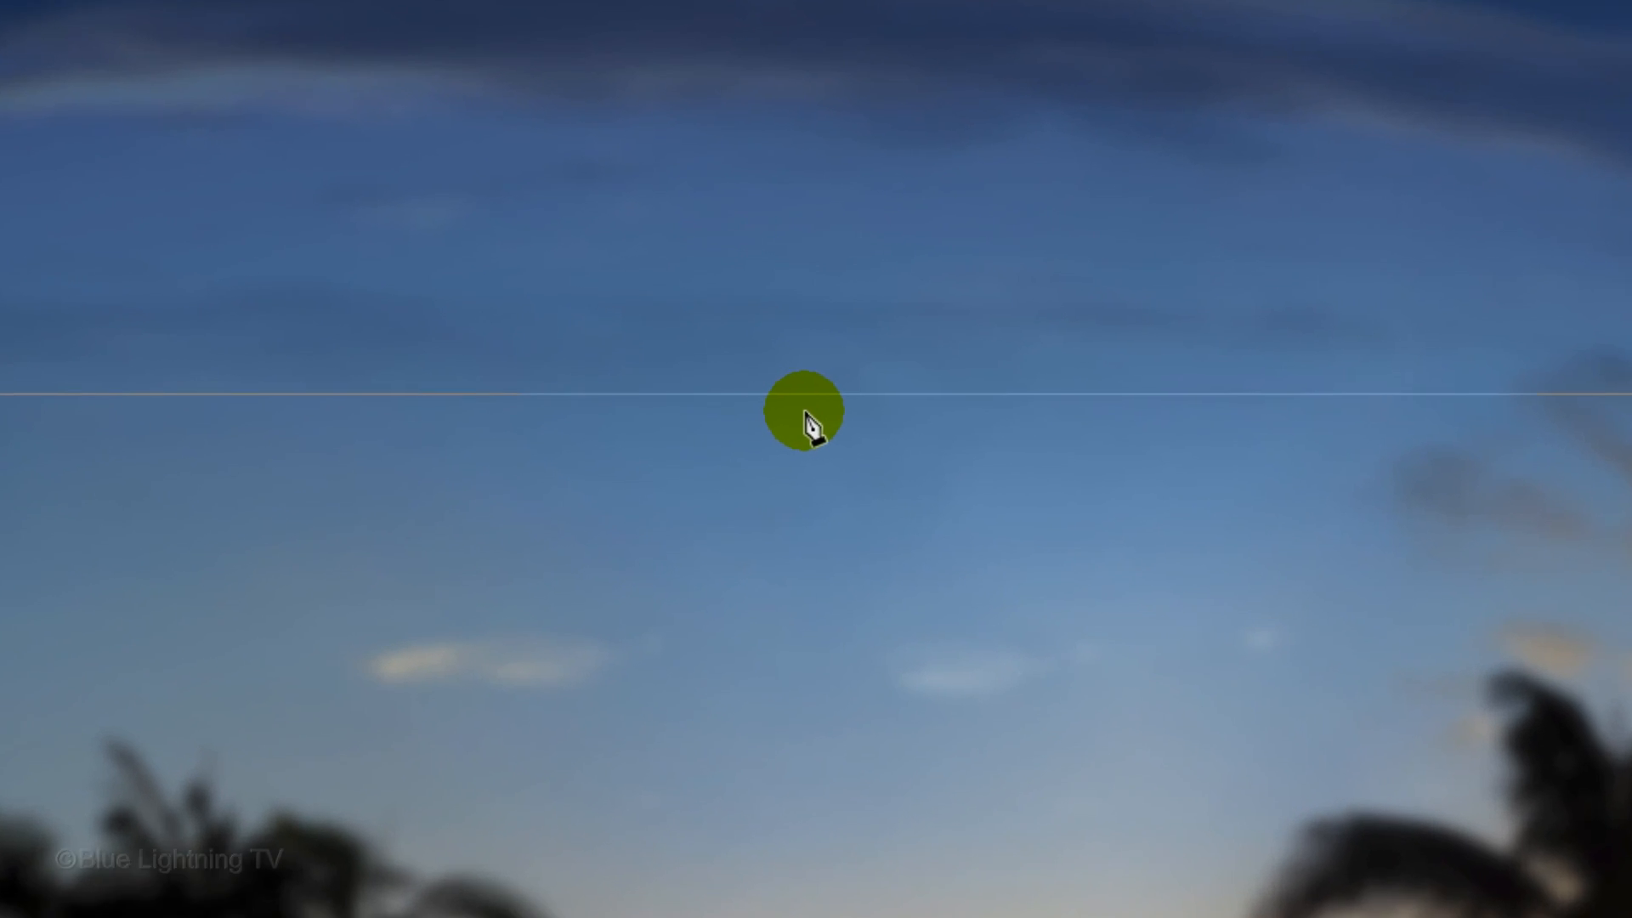
Add an anchor point at the middle of the horizontal path
key(alt)
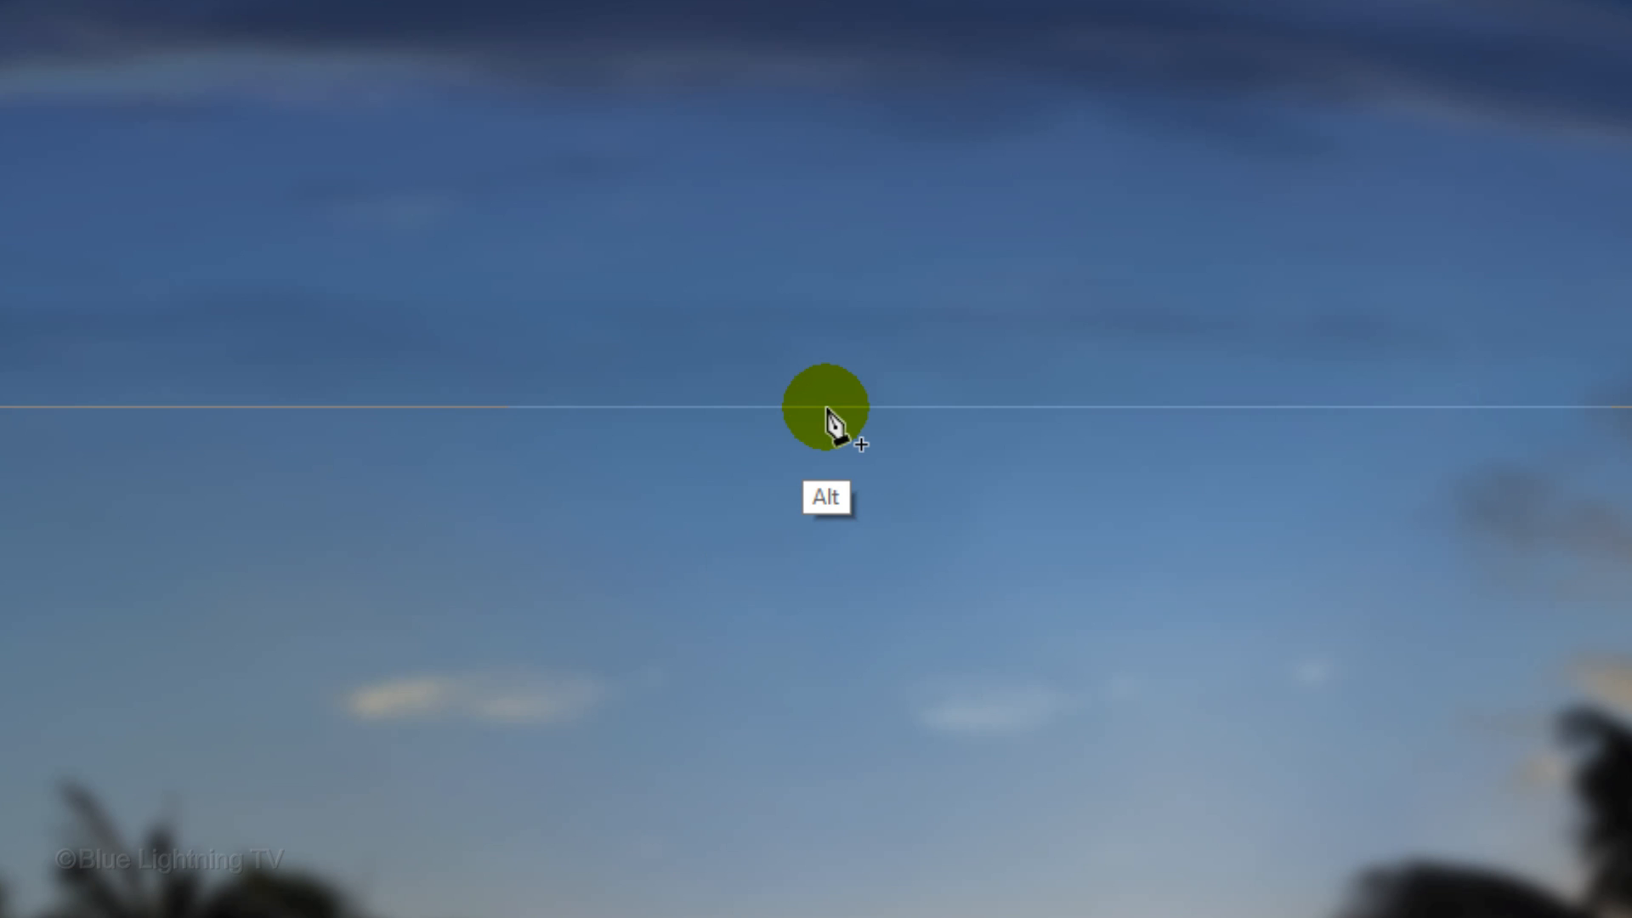
alt+click(828, 409)
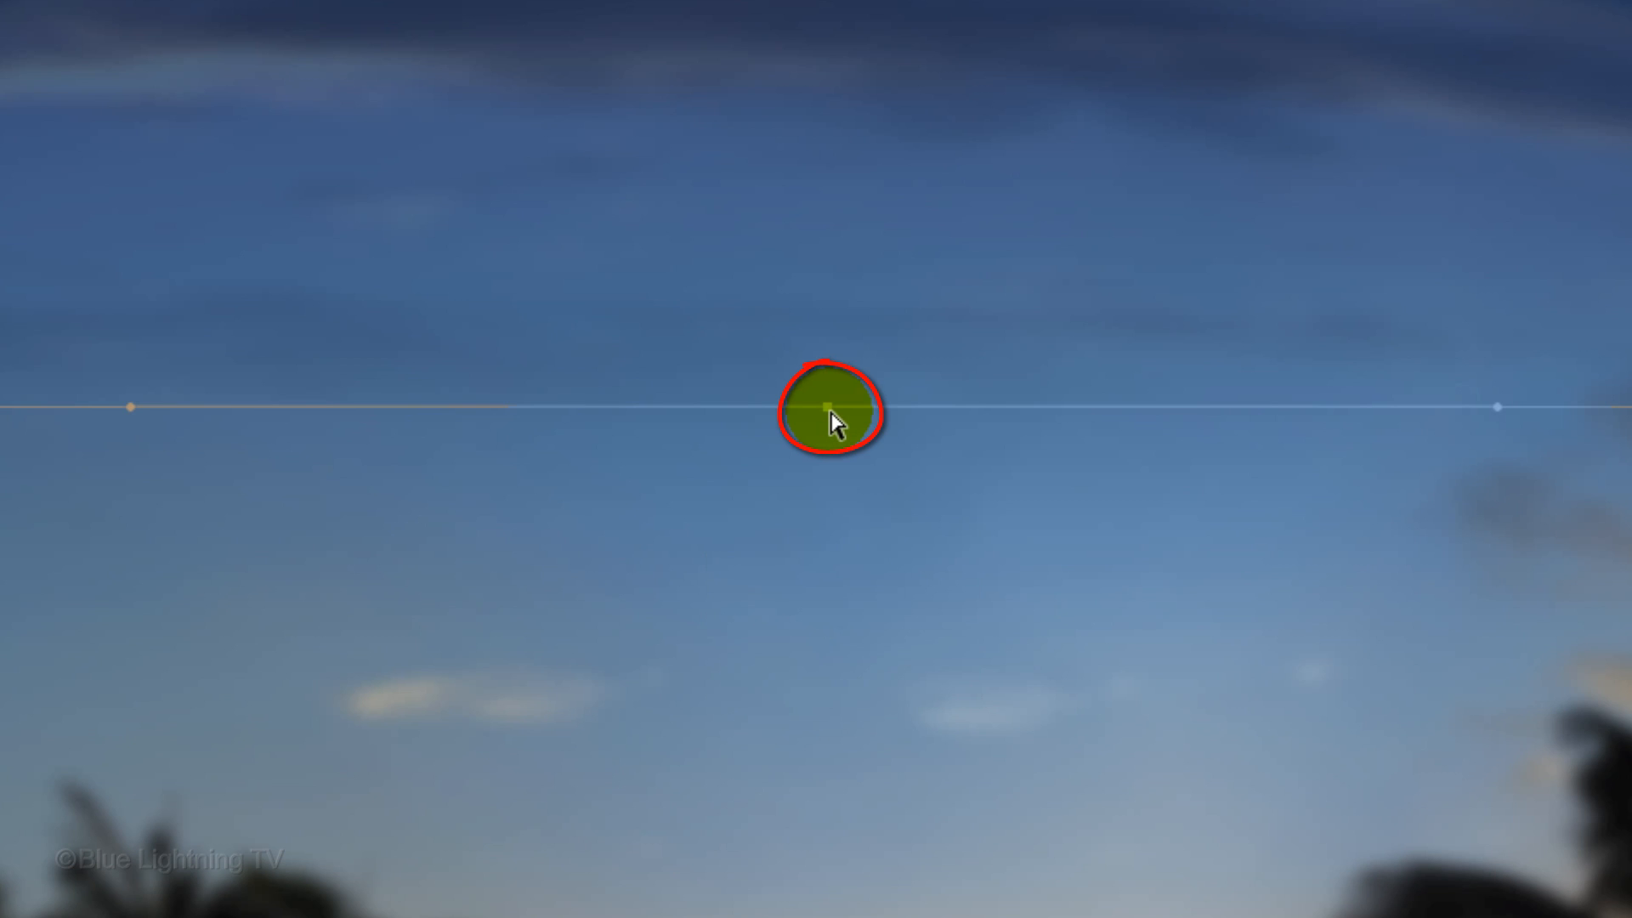
Raise the path's middle anchor point to arch the line, and close the path around the outside of the canvas above it
key(ctrl)
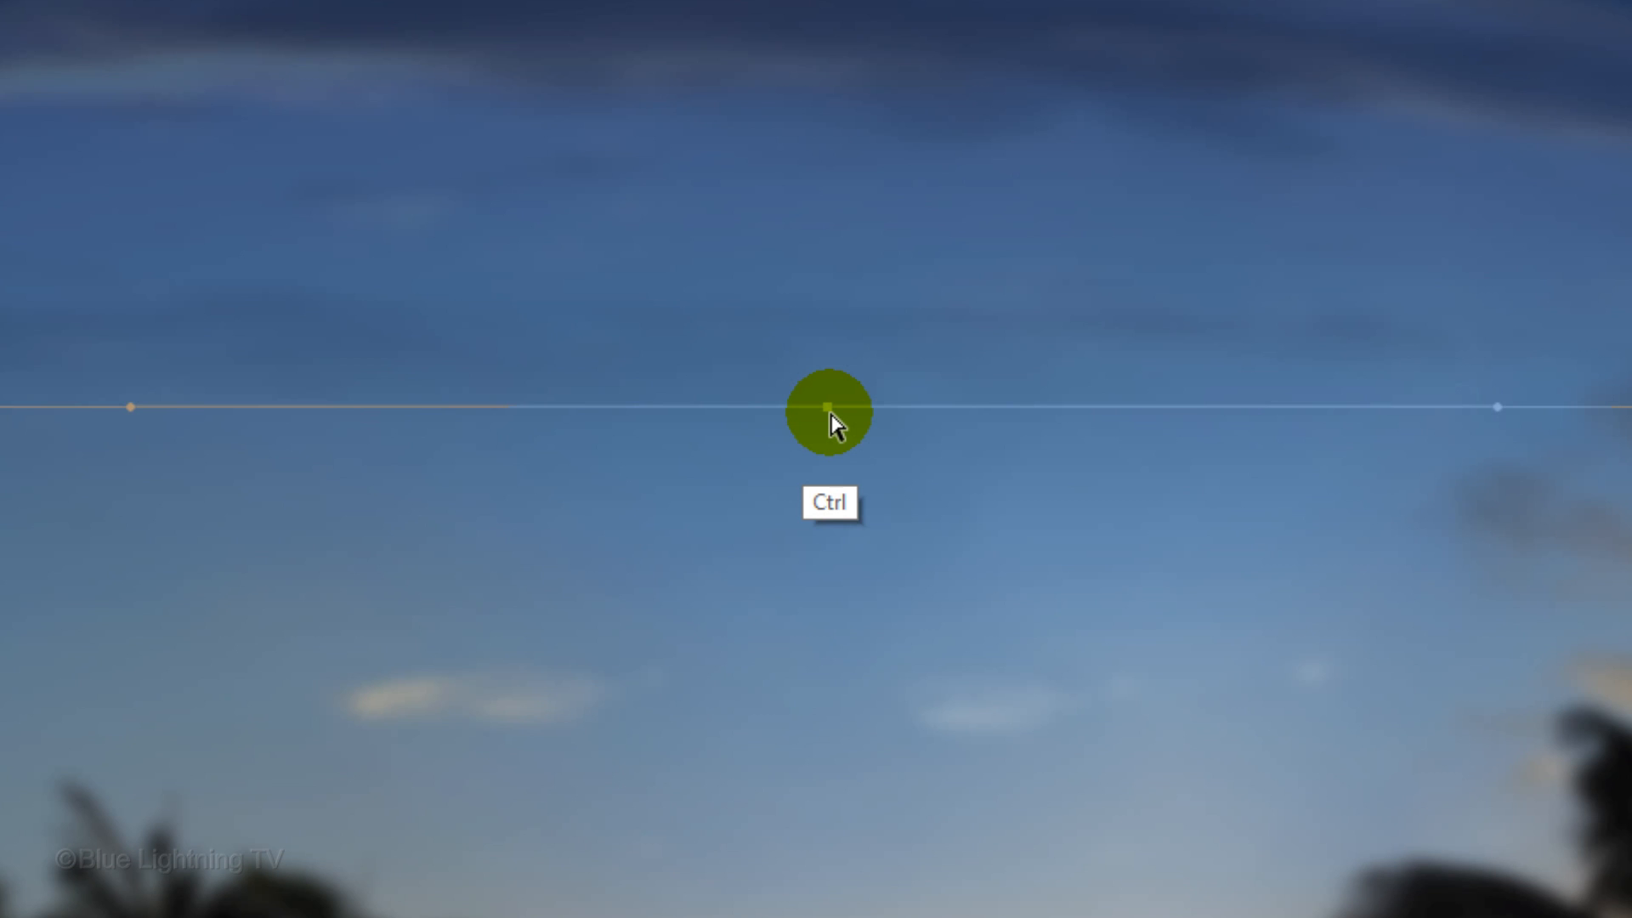
drag(831, 413, 823, 242)
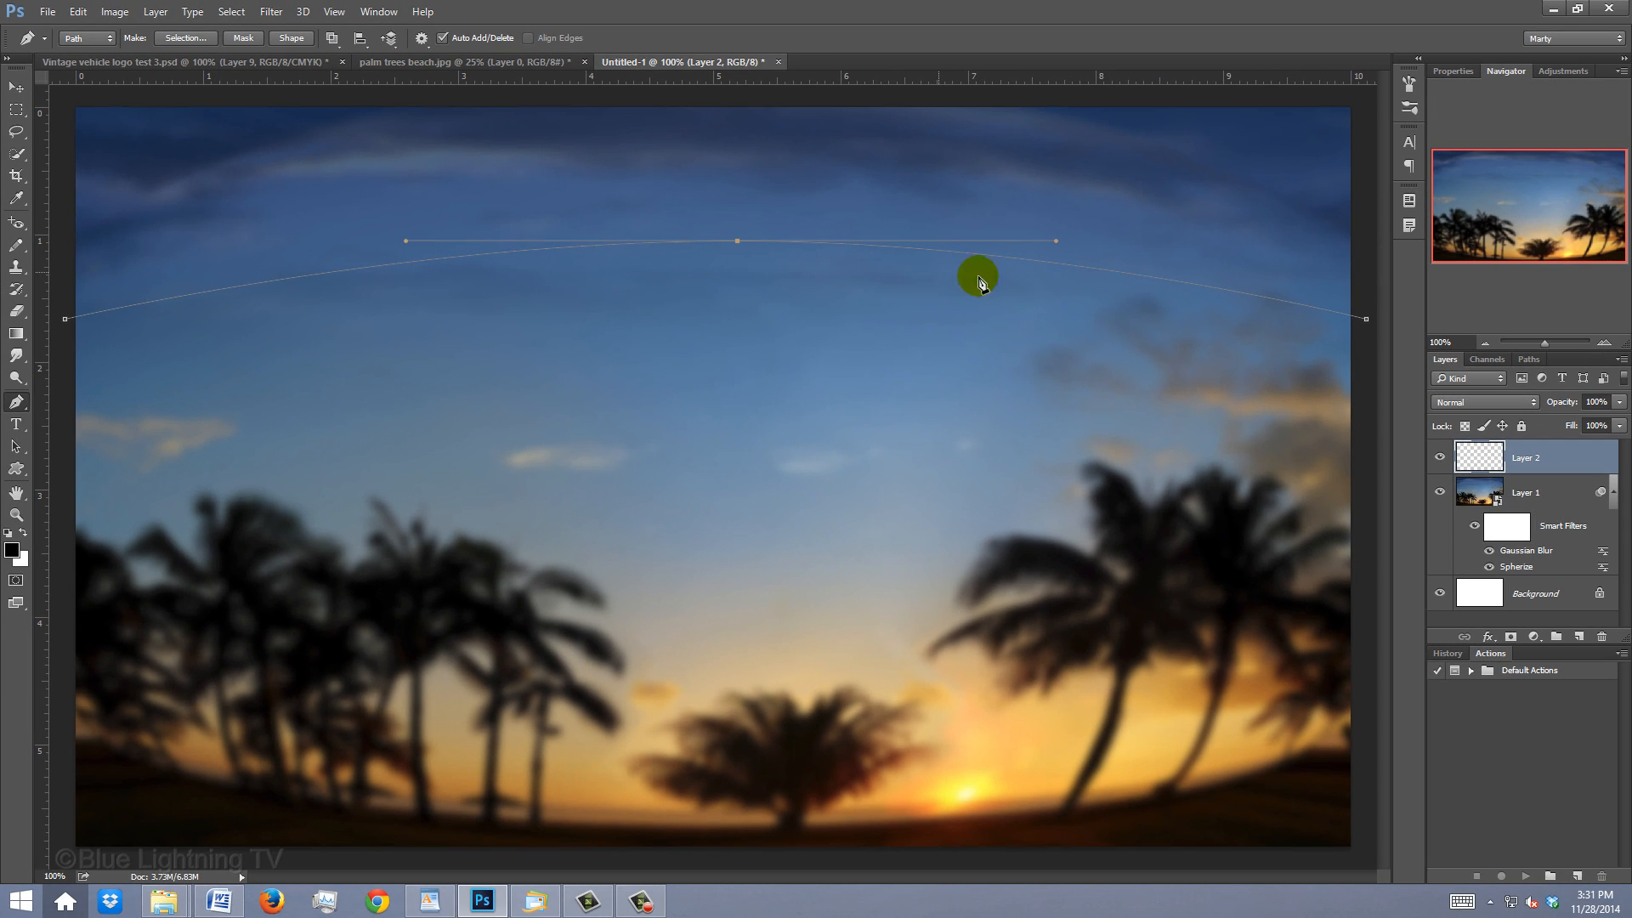
click(1375, 100)
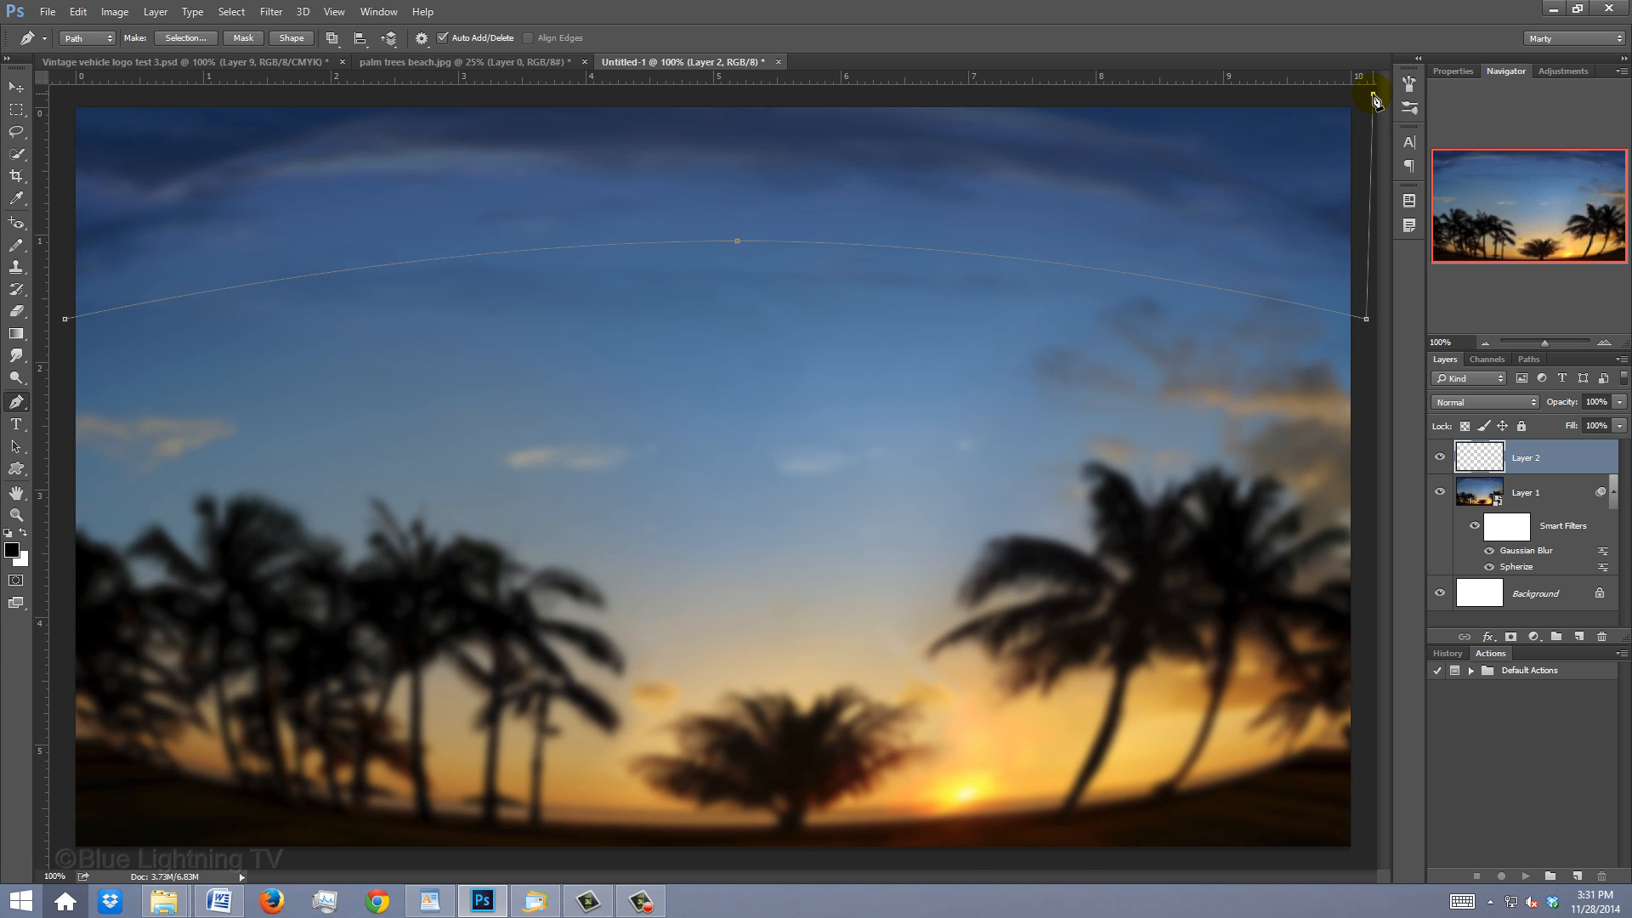
click(59, 95)
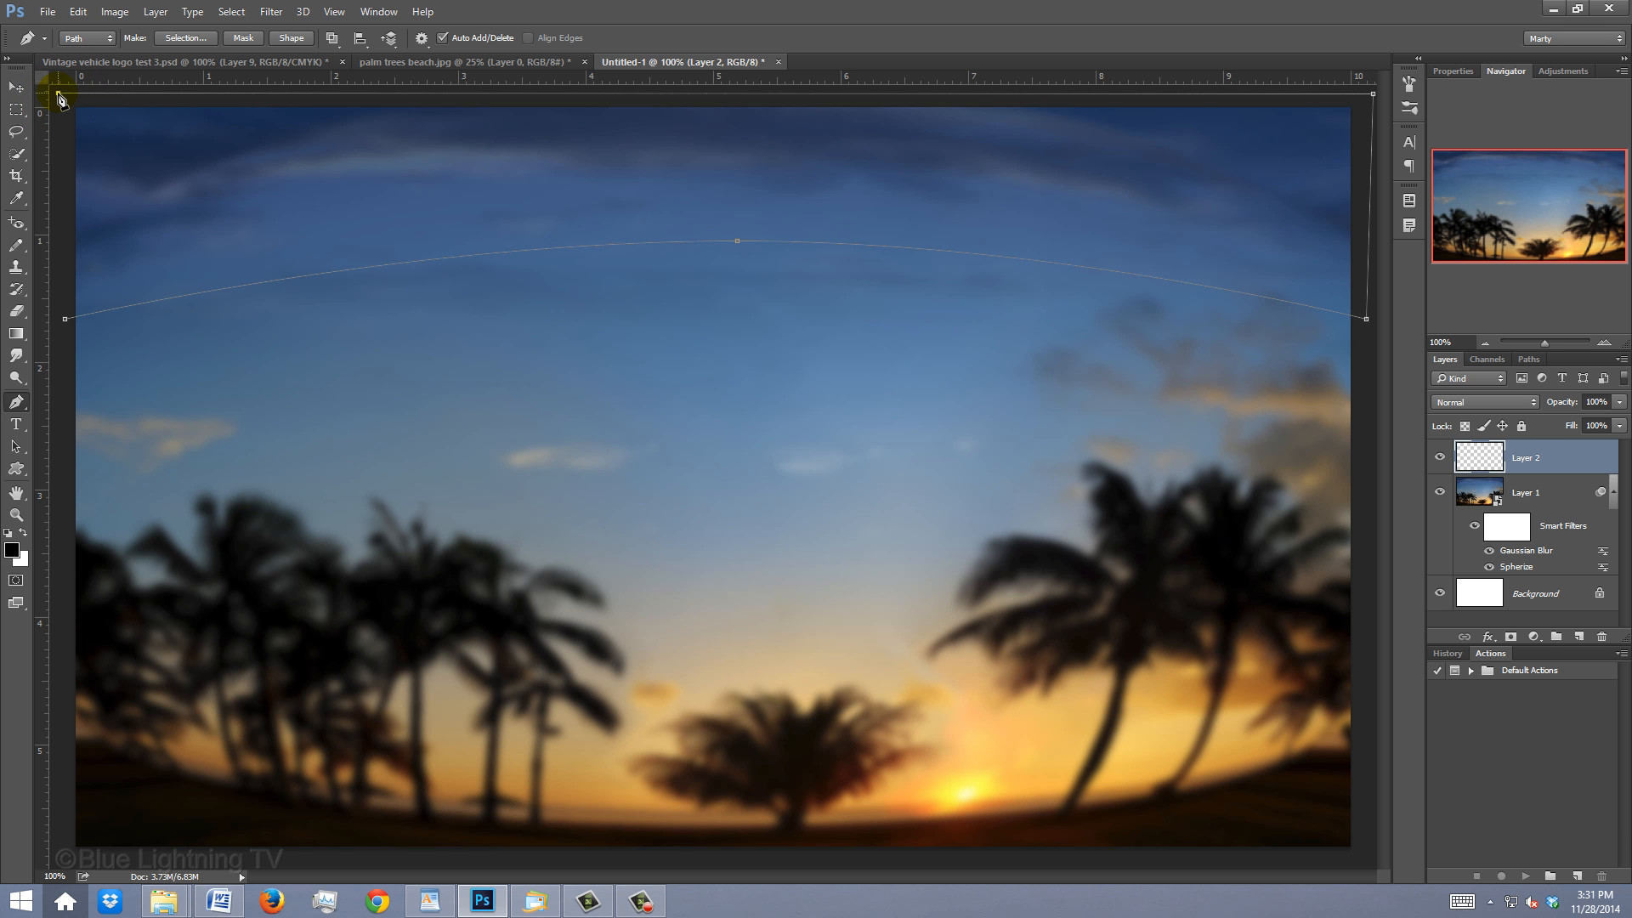
click(64, 319)
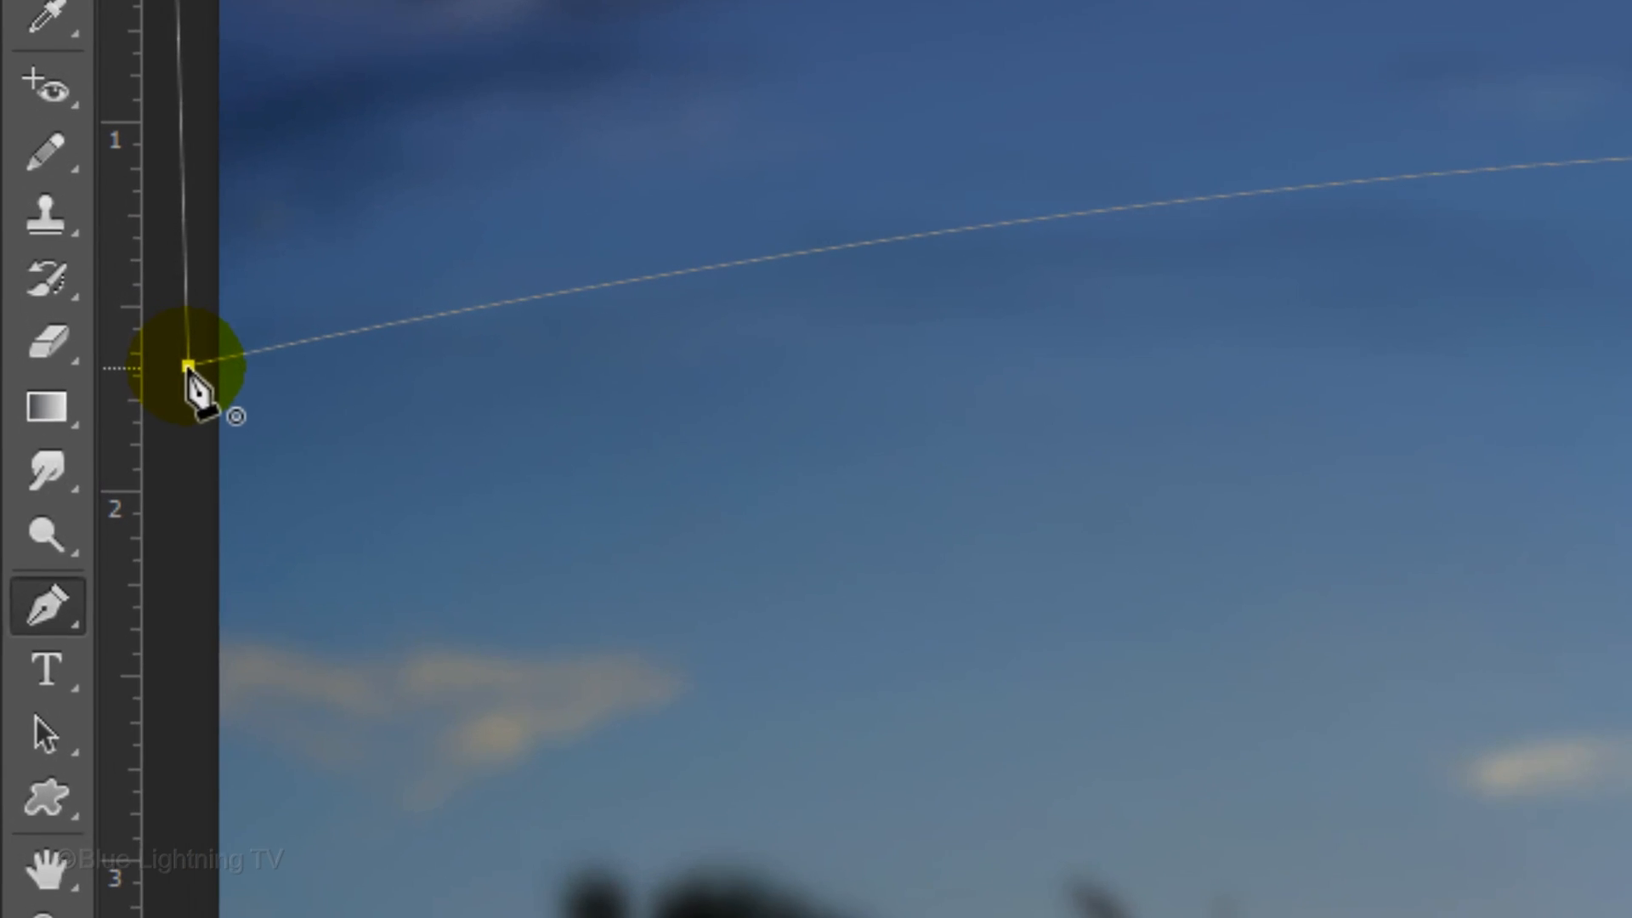
click(133, 345)
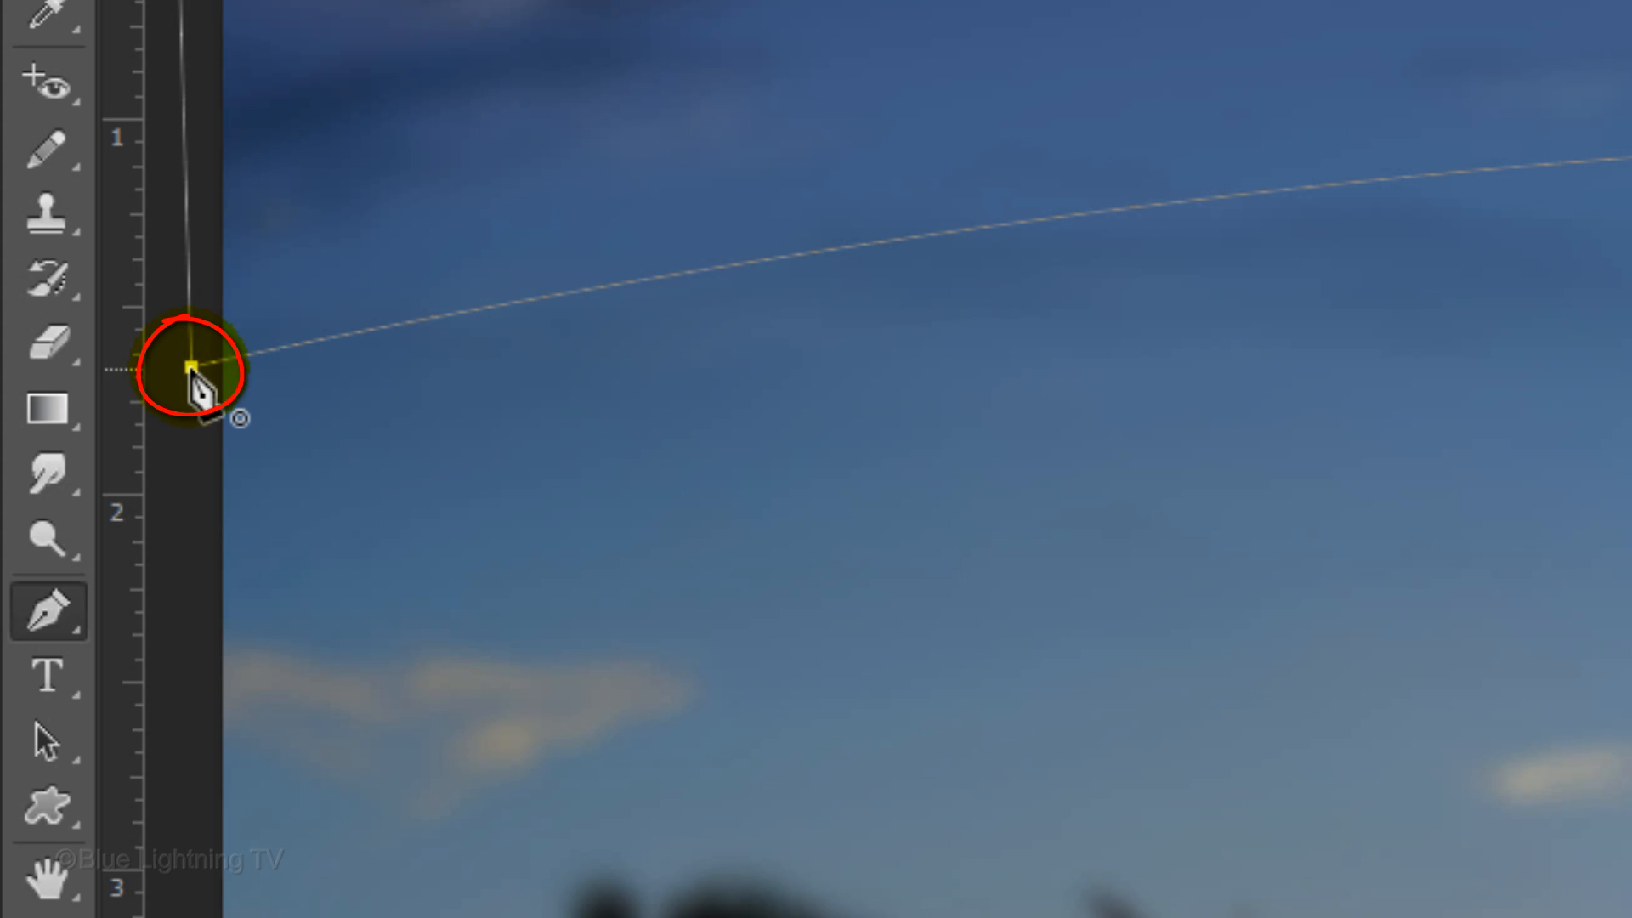
Make a new anti-aliased selection from the closed path with a feather radius of 3 pixels
click(849, 249)
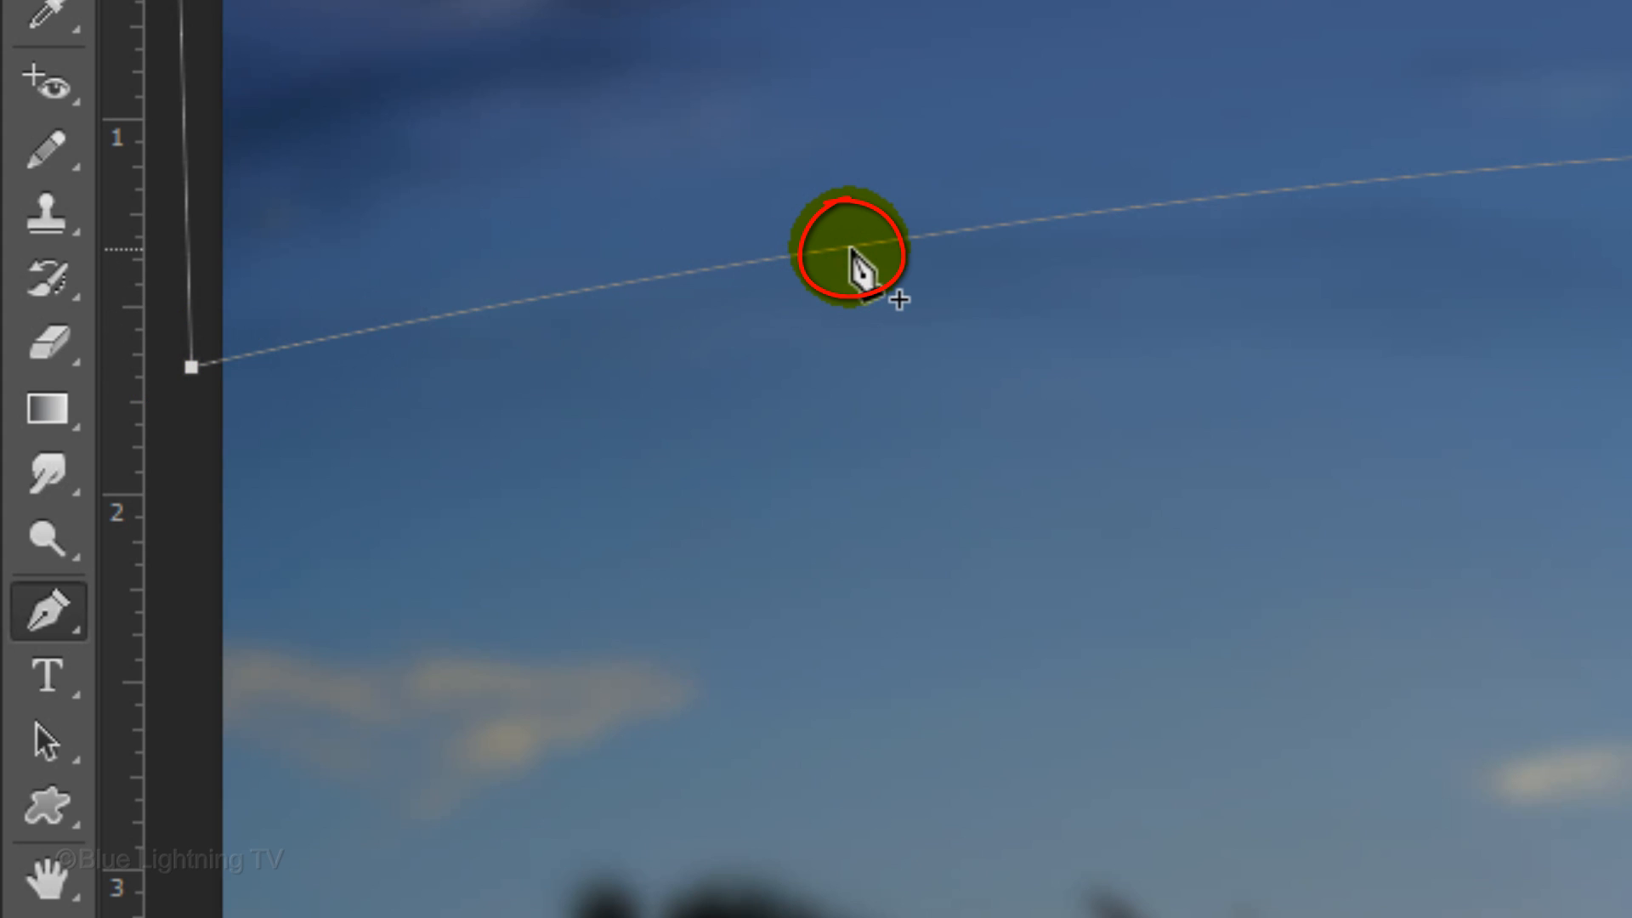
right_click(851, 250)
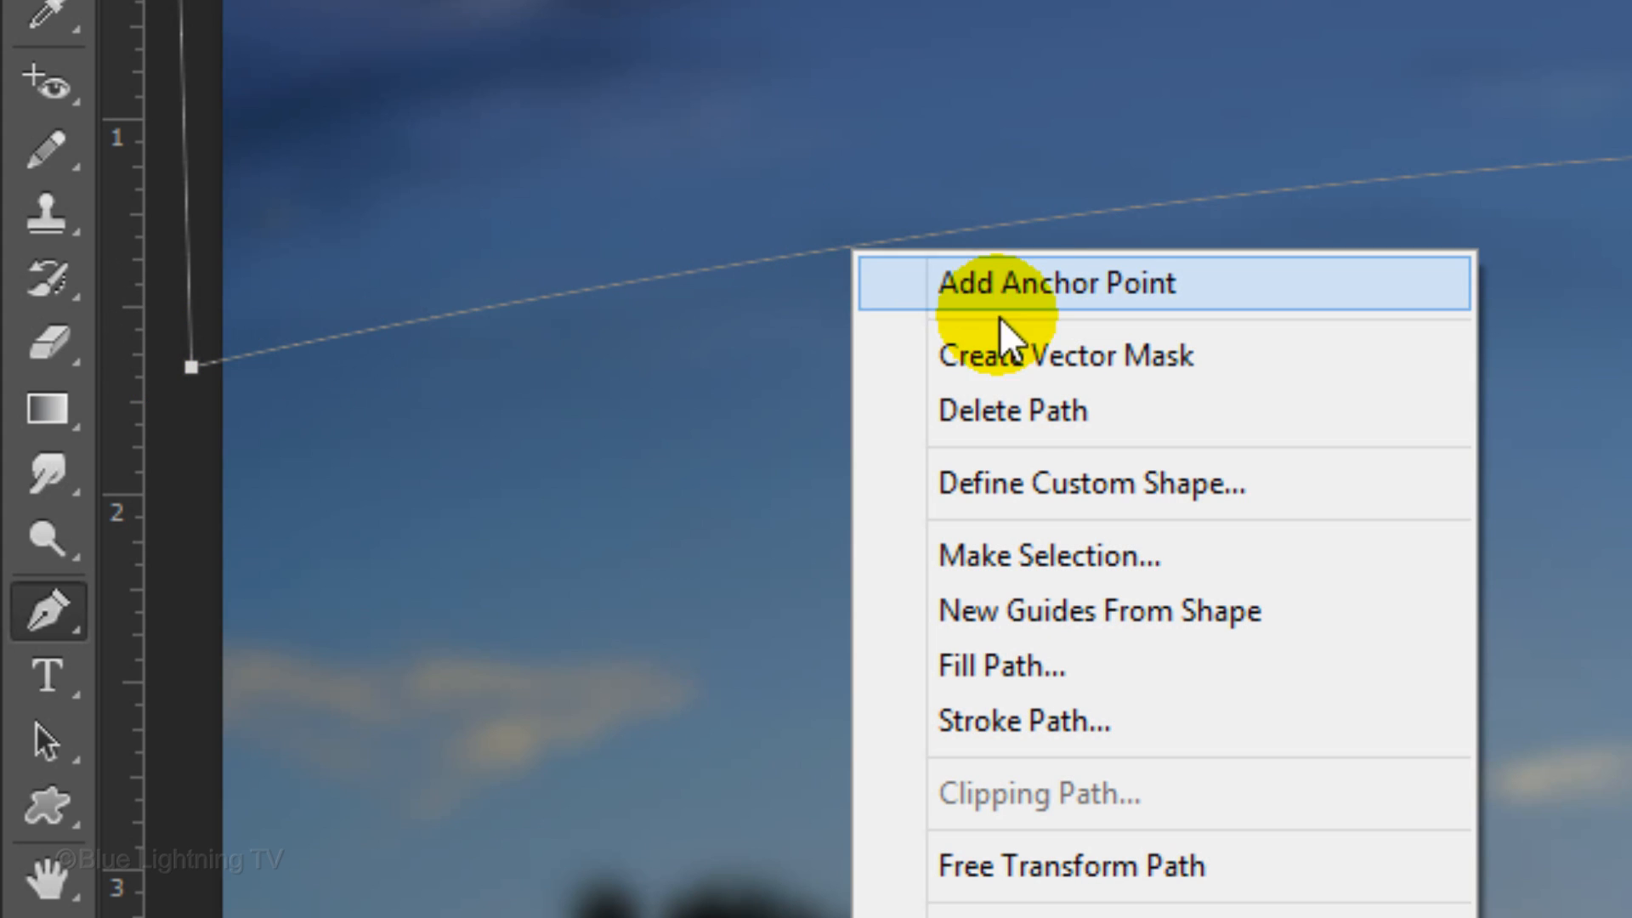
click(997, 552)
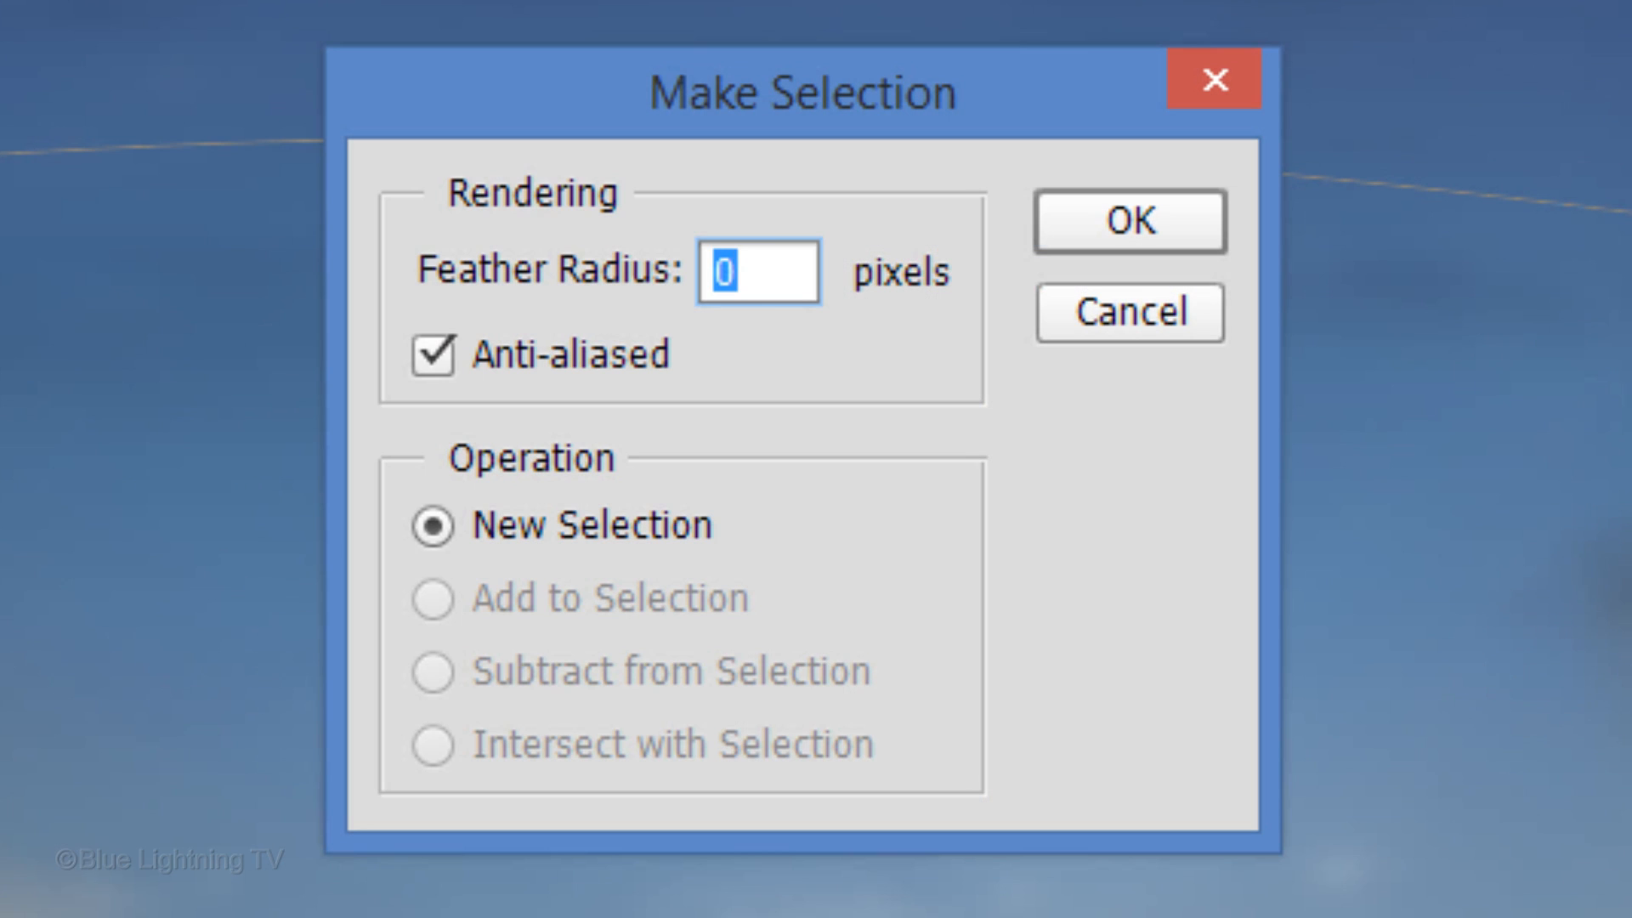
text(3)
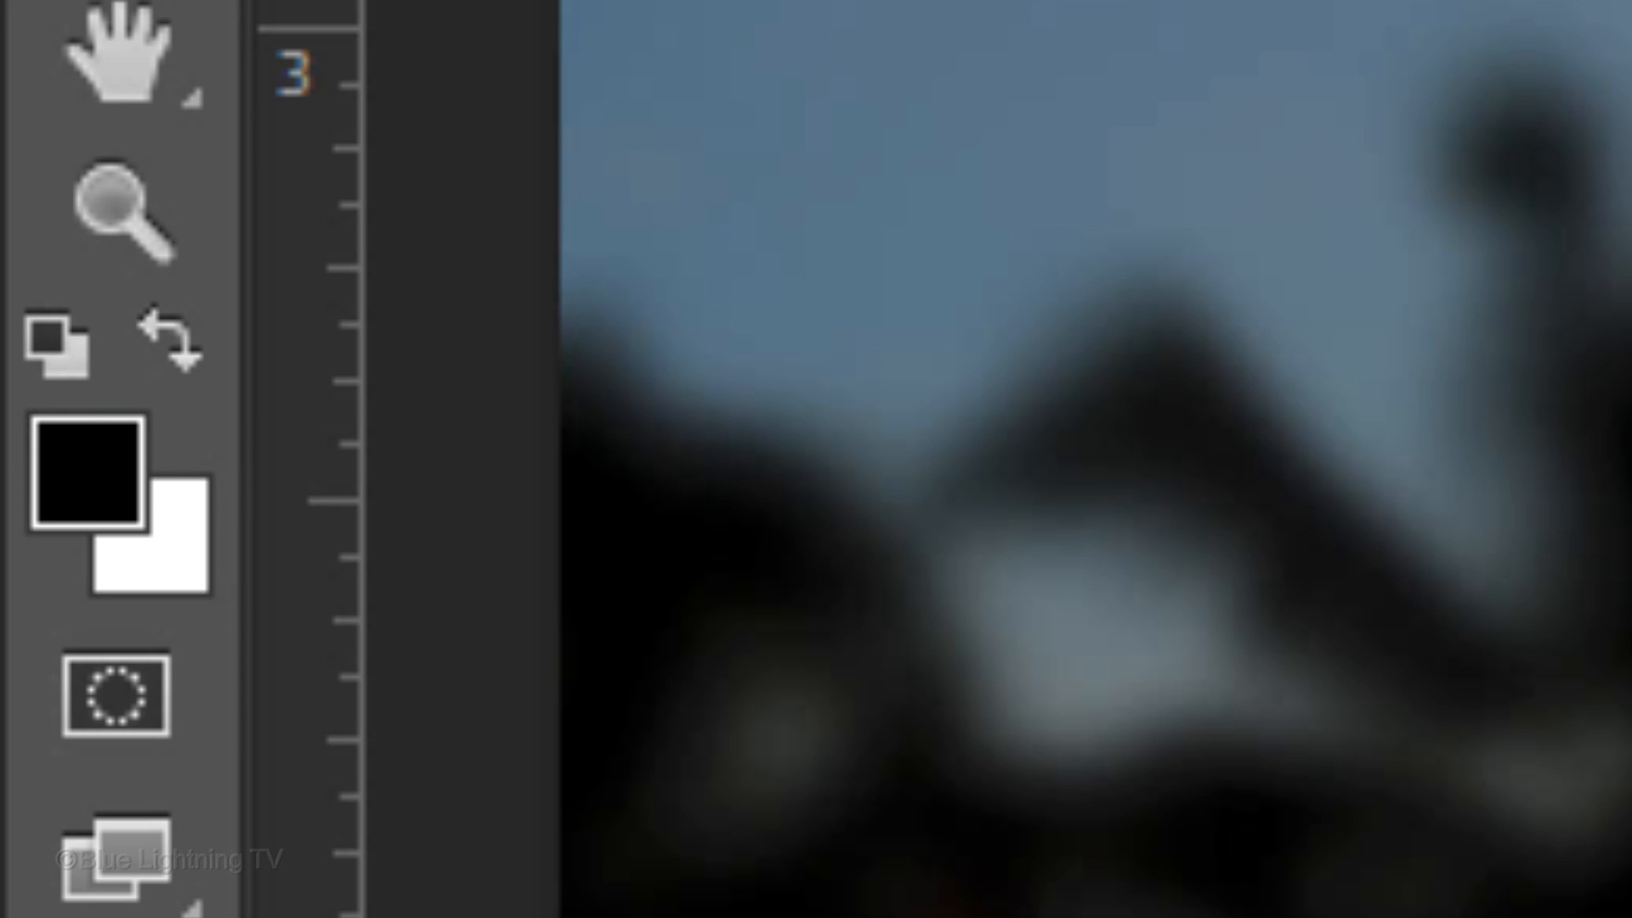
Fill the selection with white on Layer 2 using the default background color, and deselect
key(d)
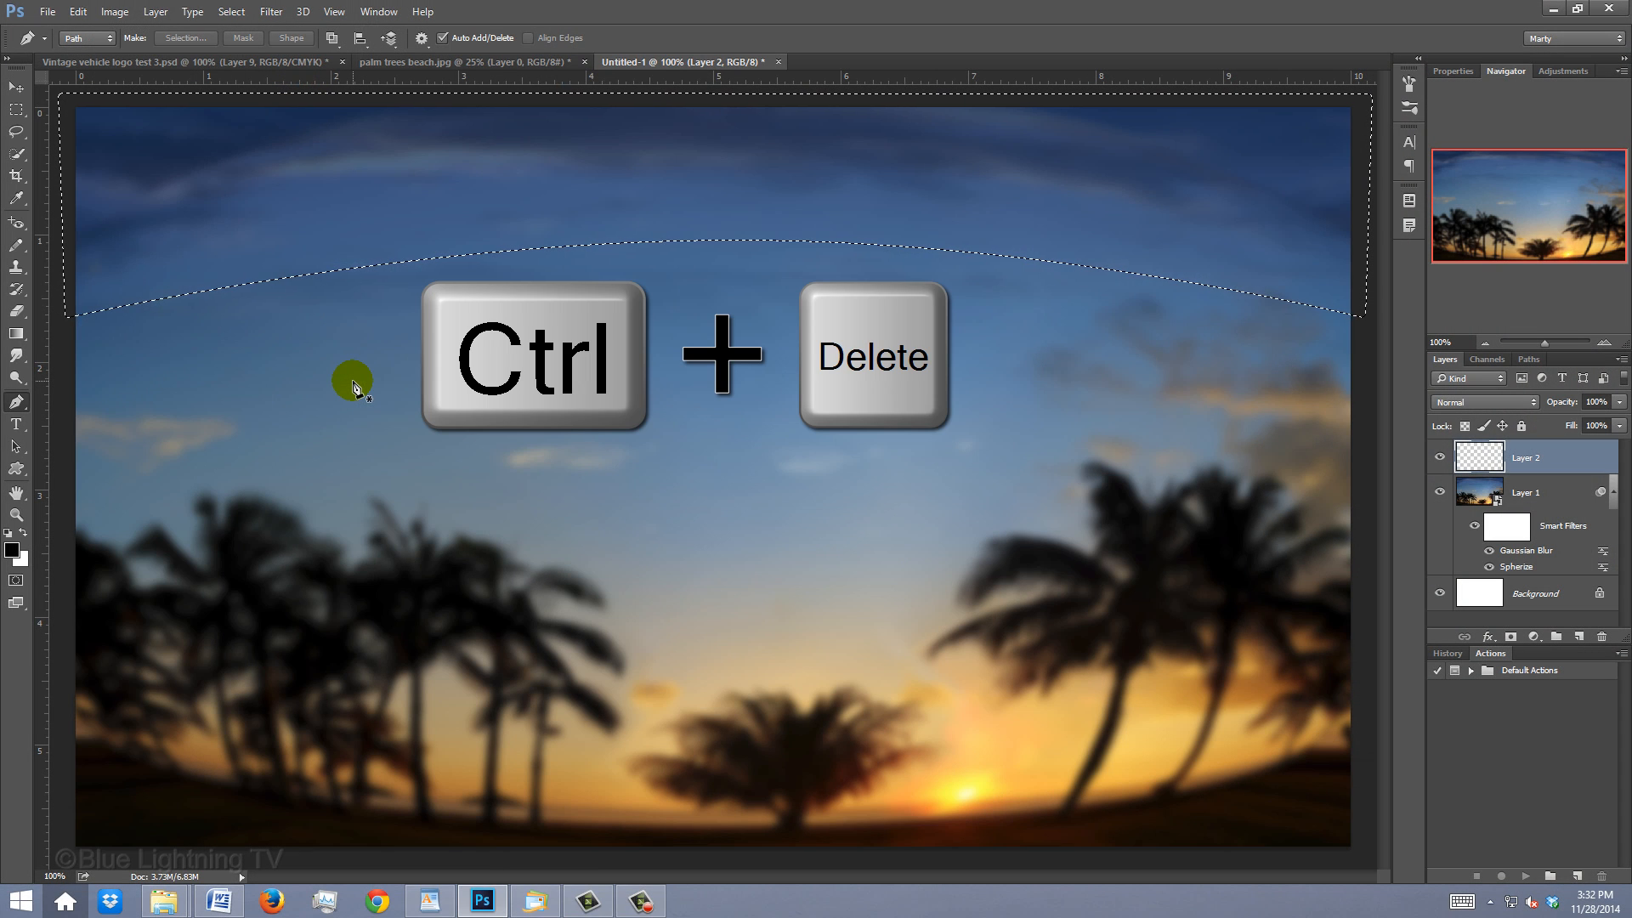
key(ctrl+Delete)
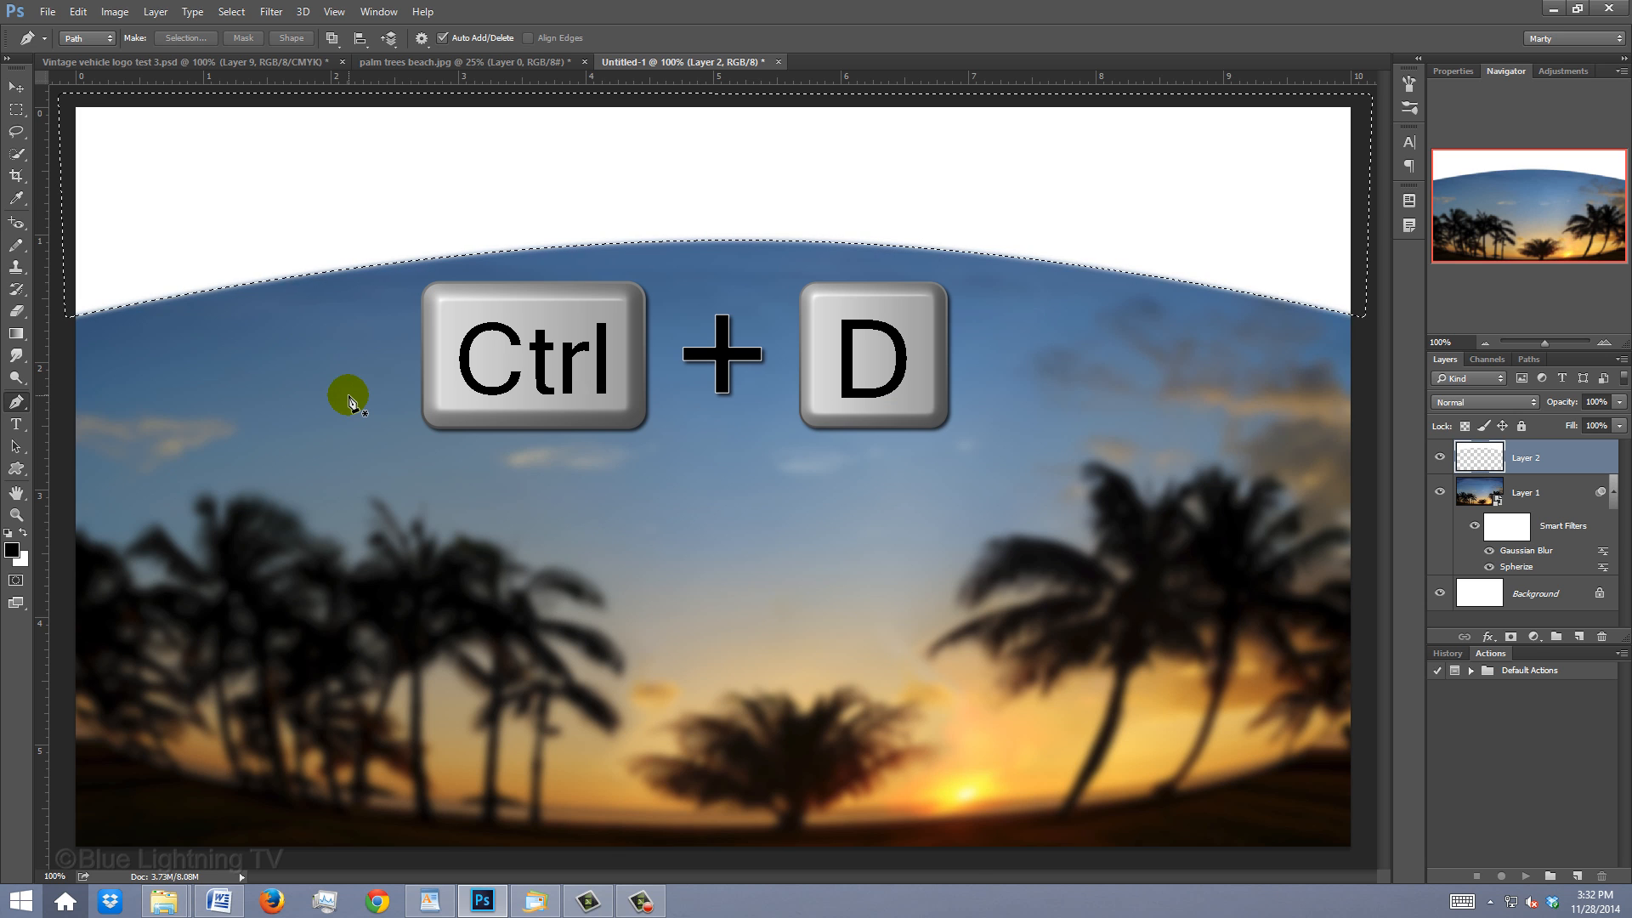
key(ctrl+d)
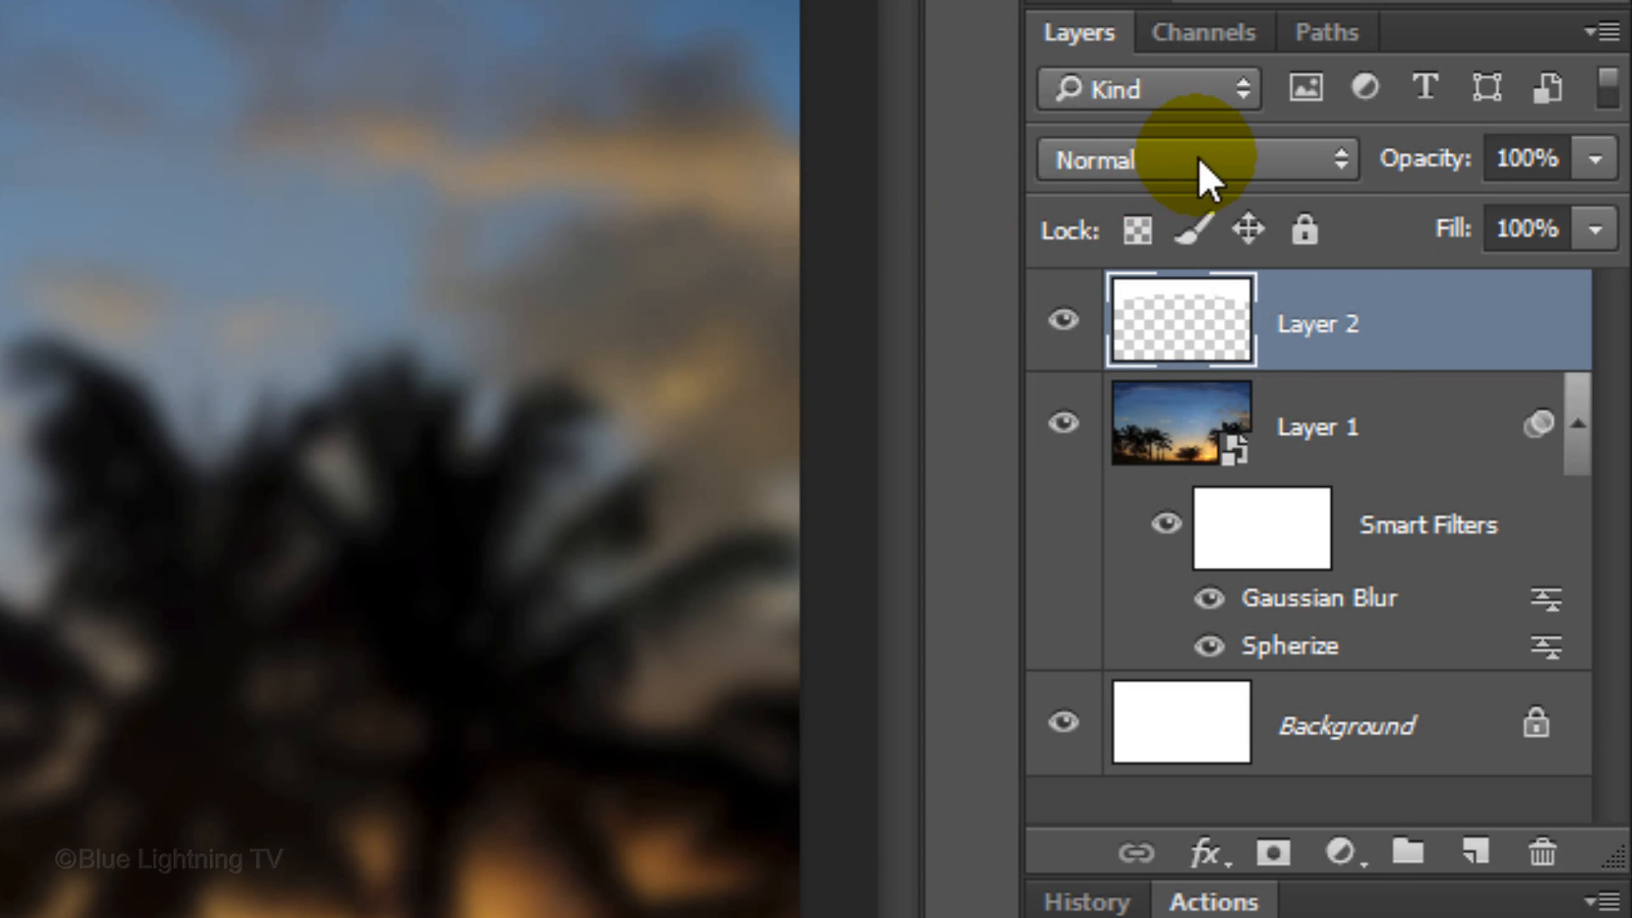
Set the white arch layer's blend mode to Overlay and its opacity to 25%
click(1484, 400)
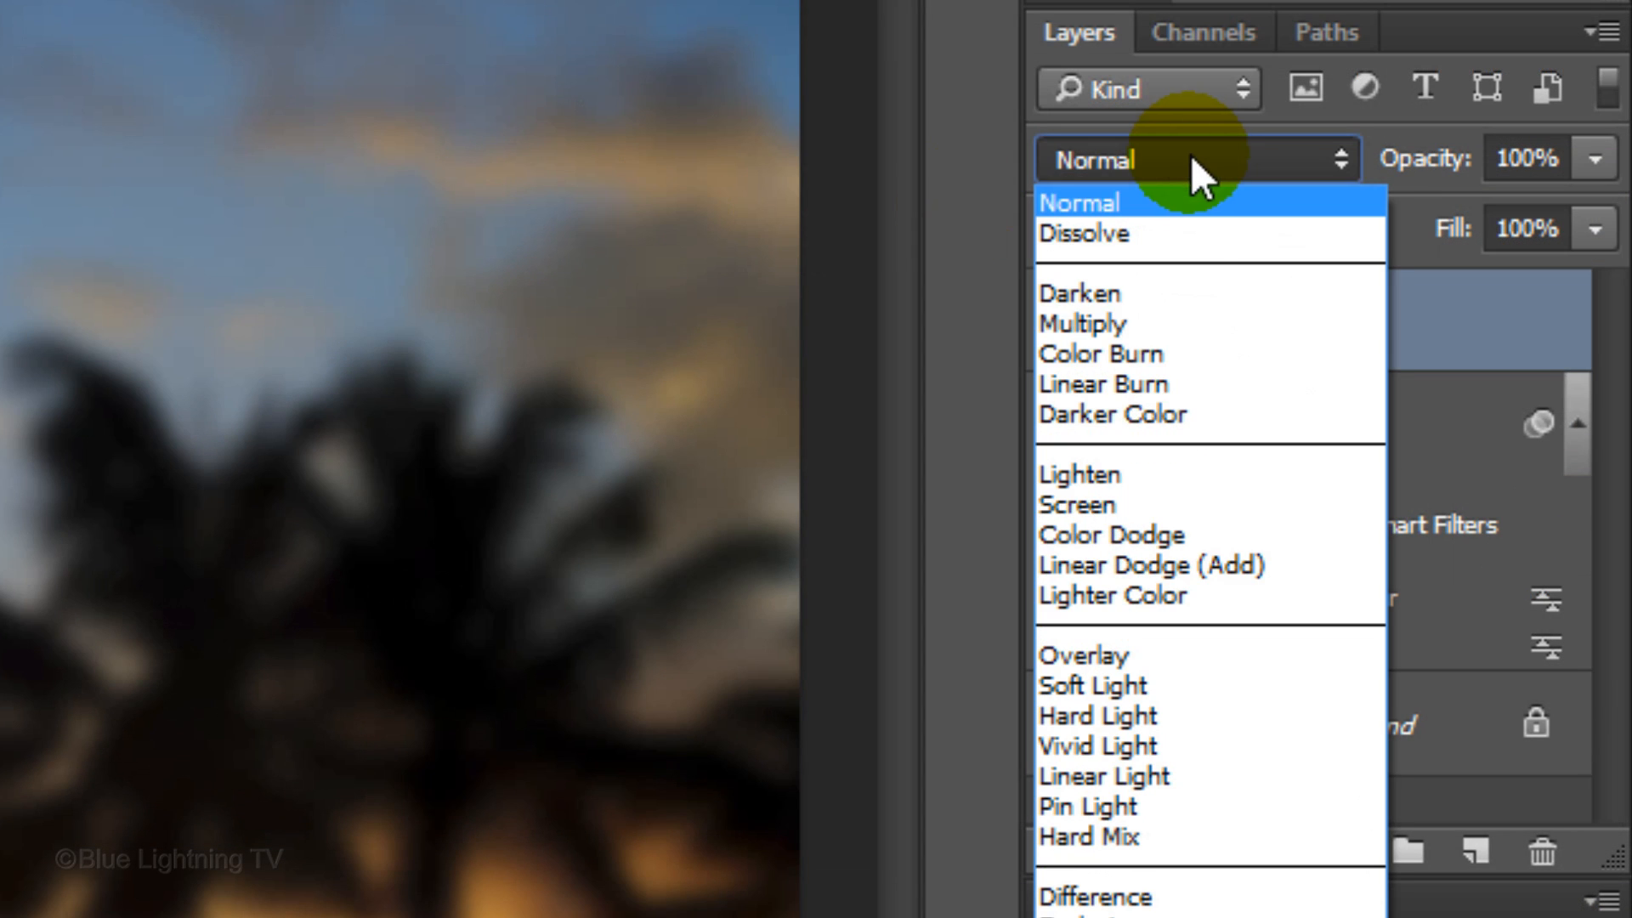
click(1136, 655)
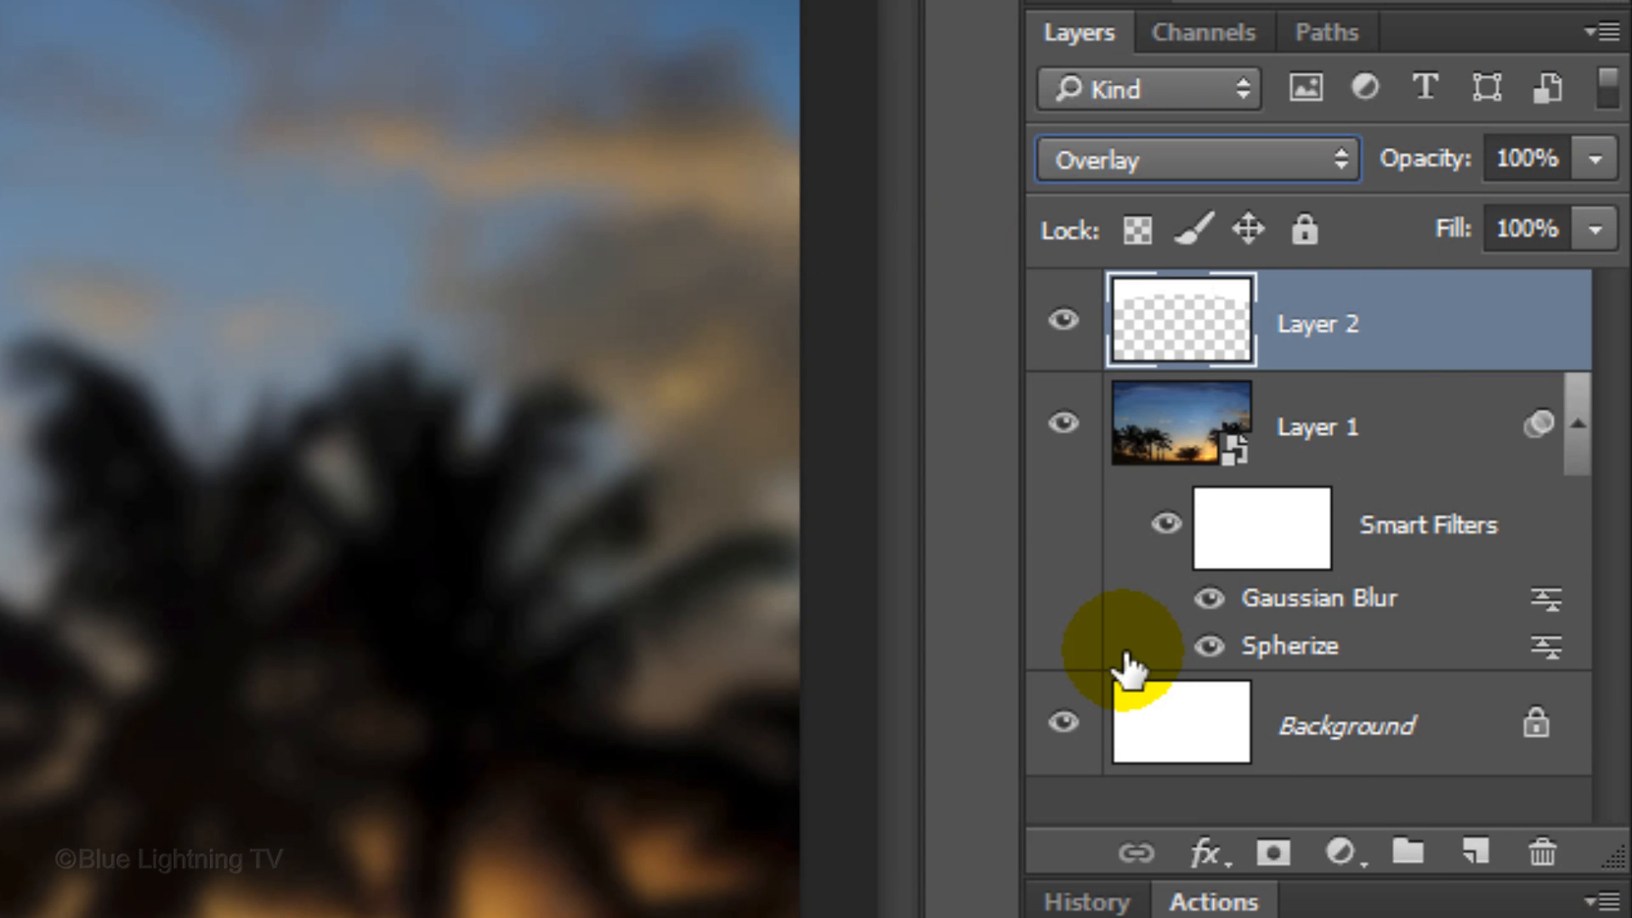
click(1530, 158)
text(25)
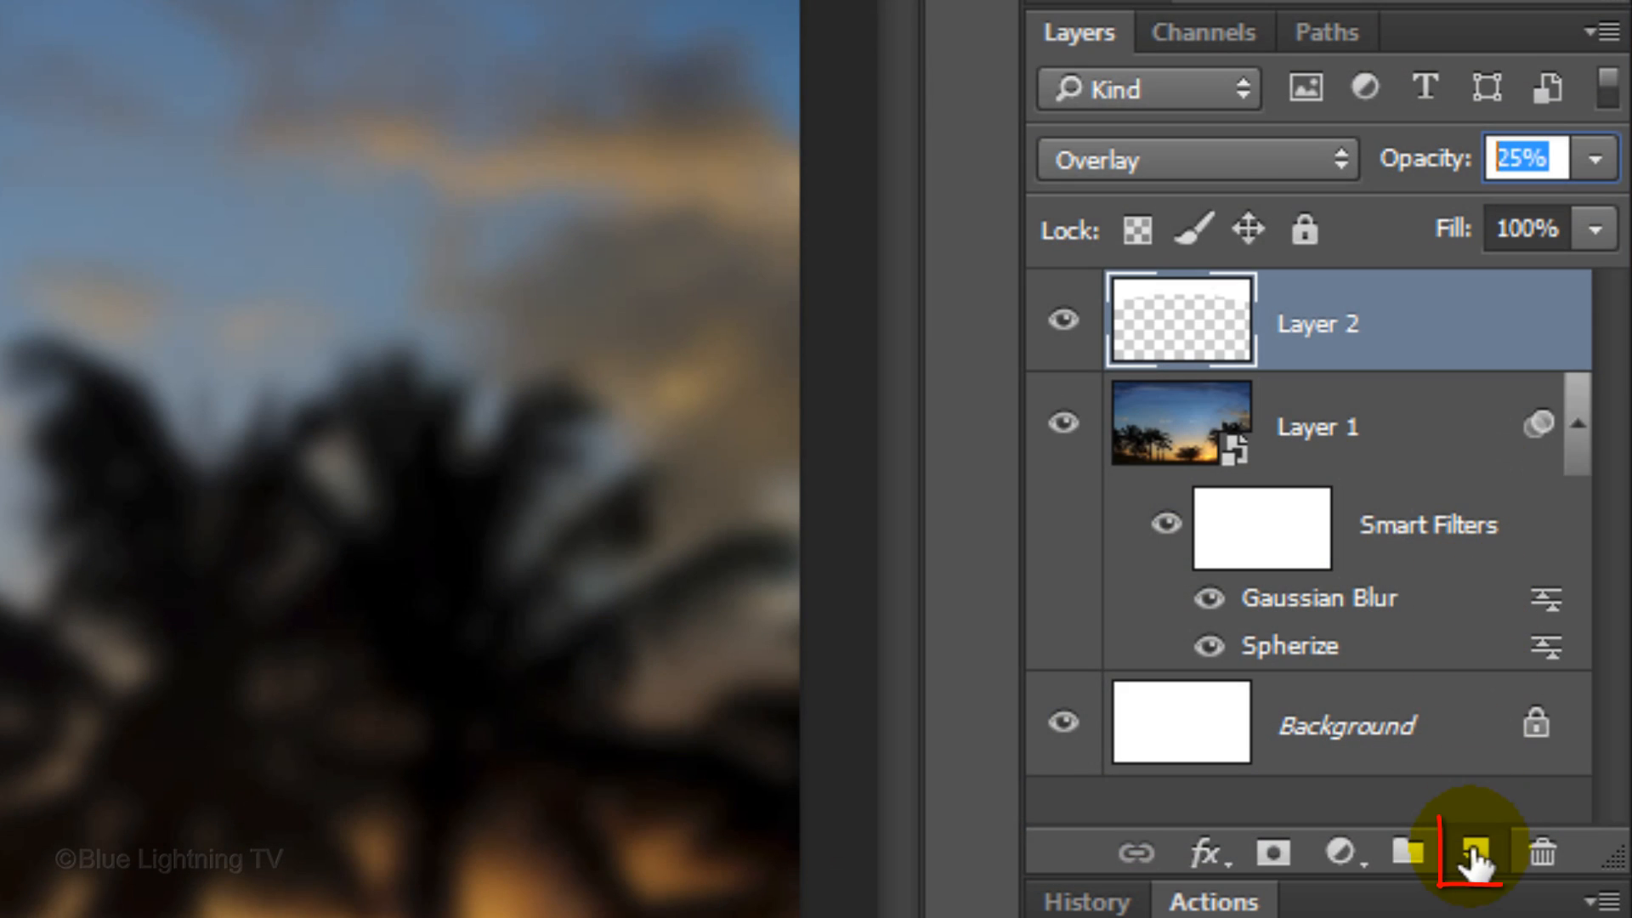
Add a new layer above the white arch layer and fill it with the foreground color 005aff
click(1469, 852)
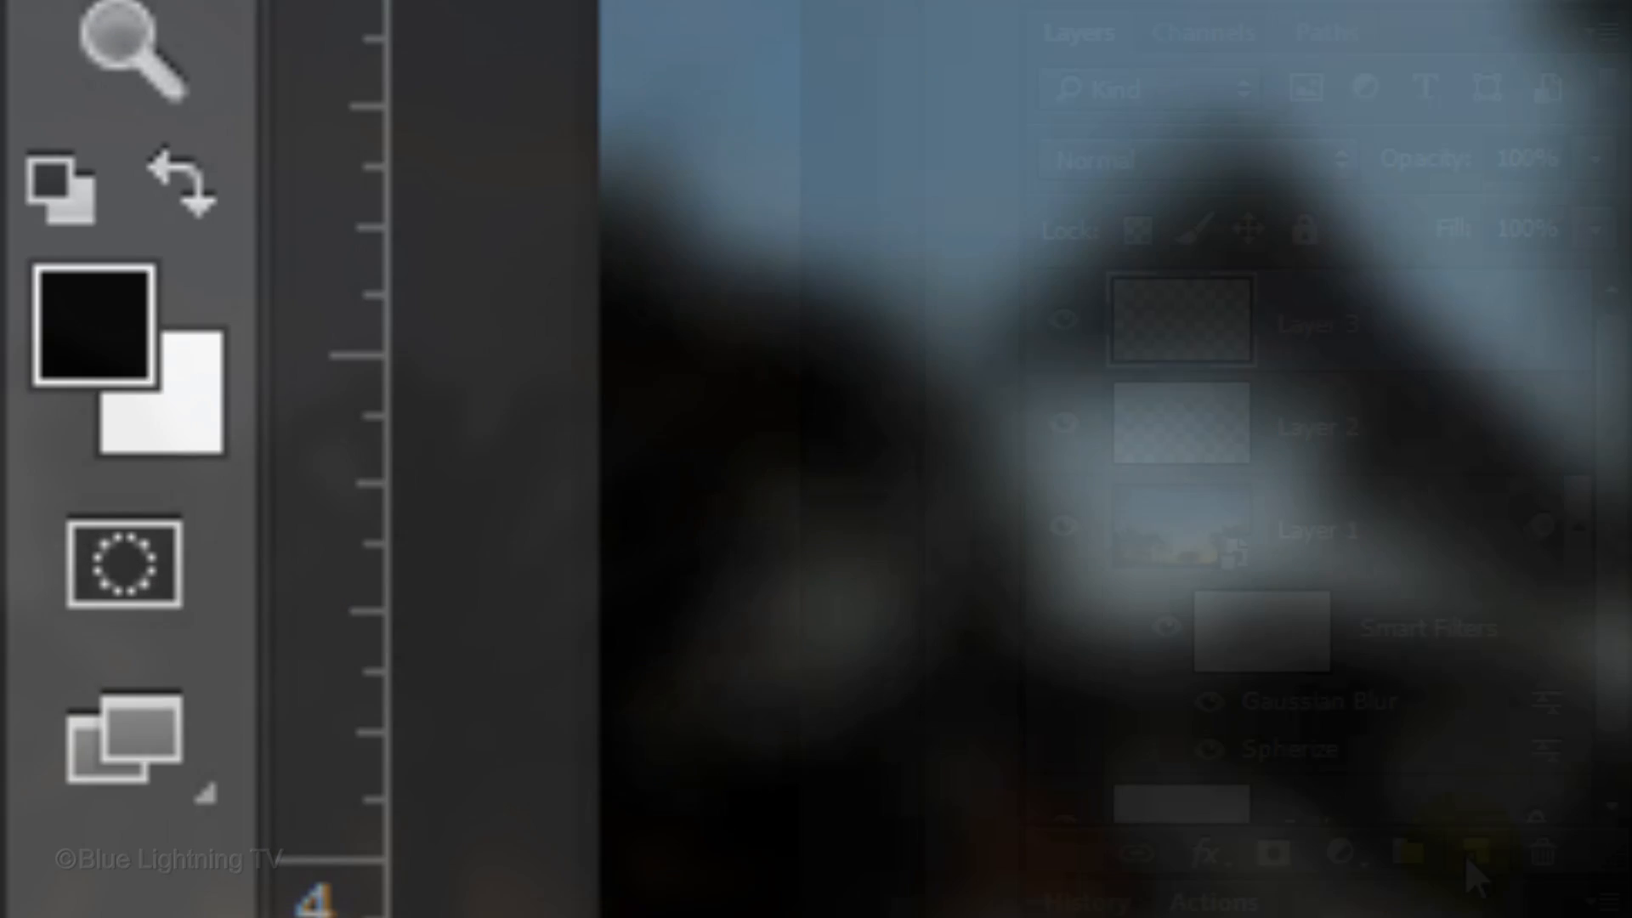
click(127, 340)
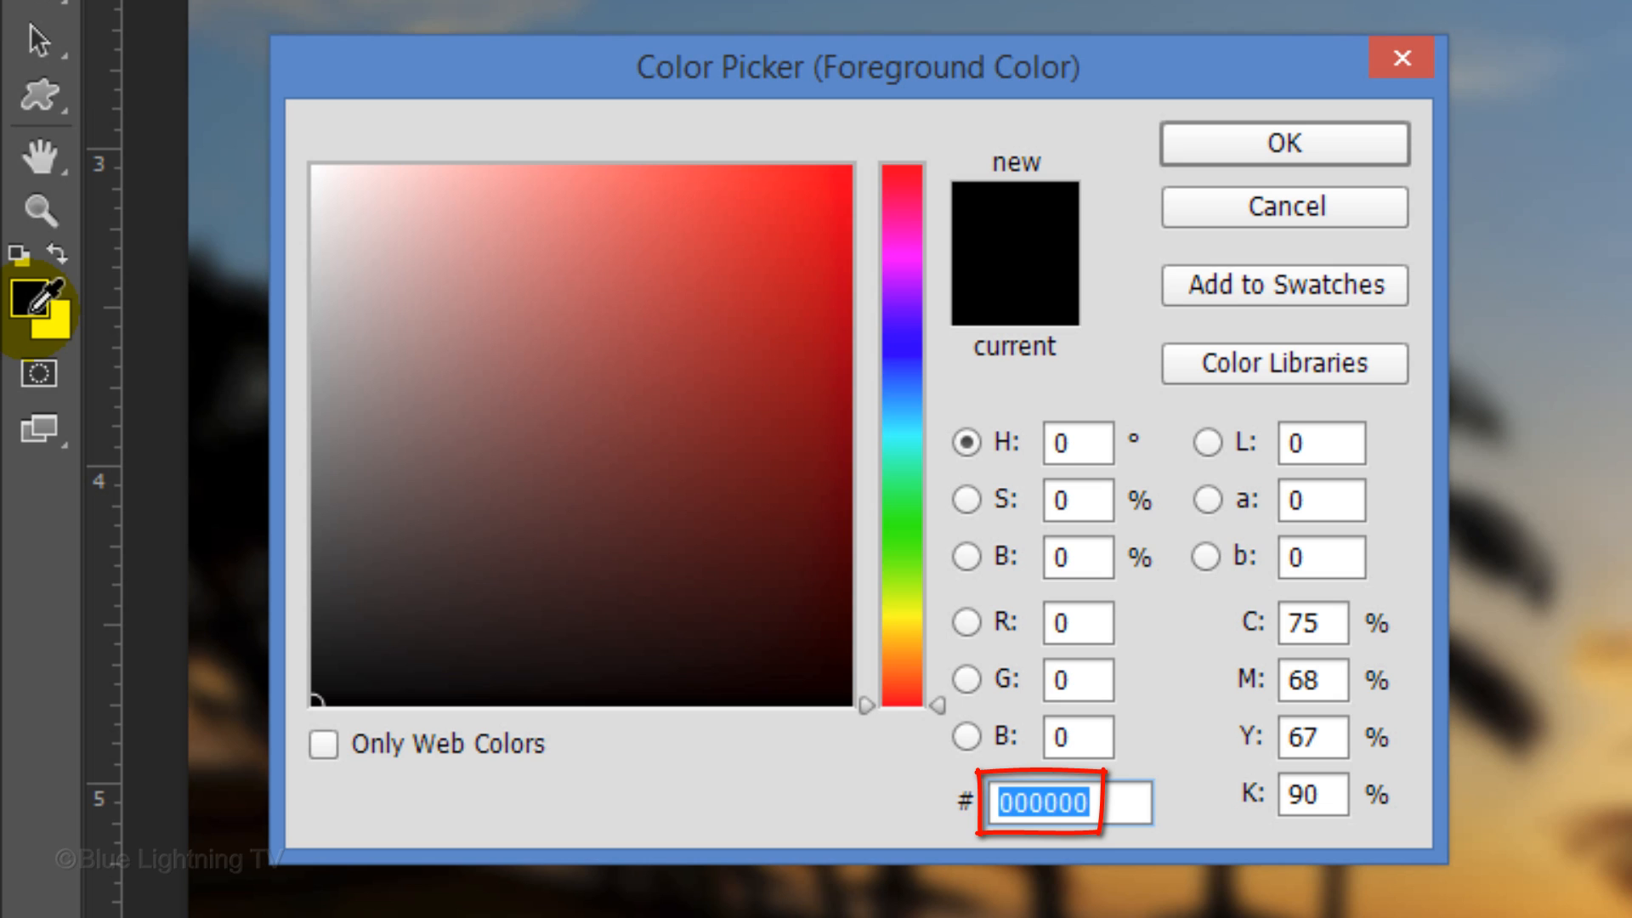
text(00)
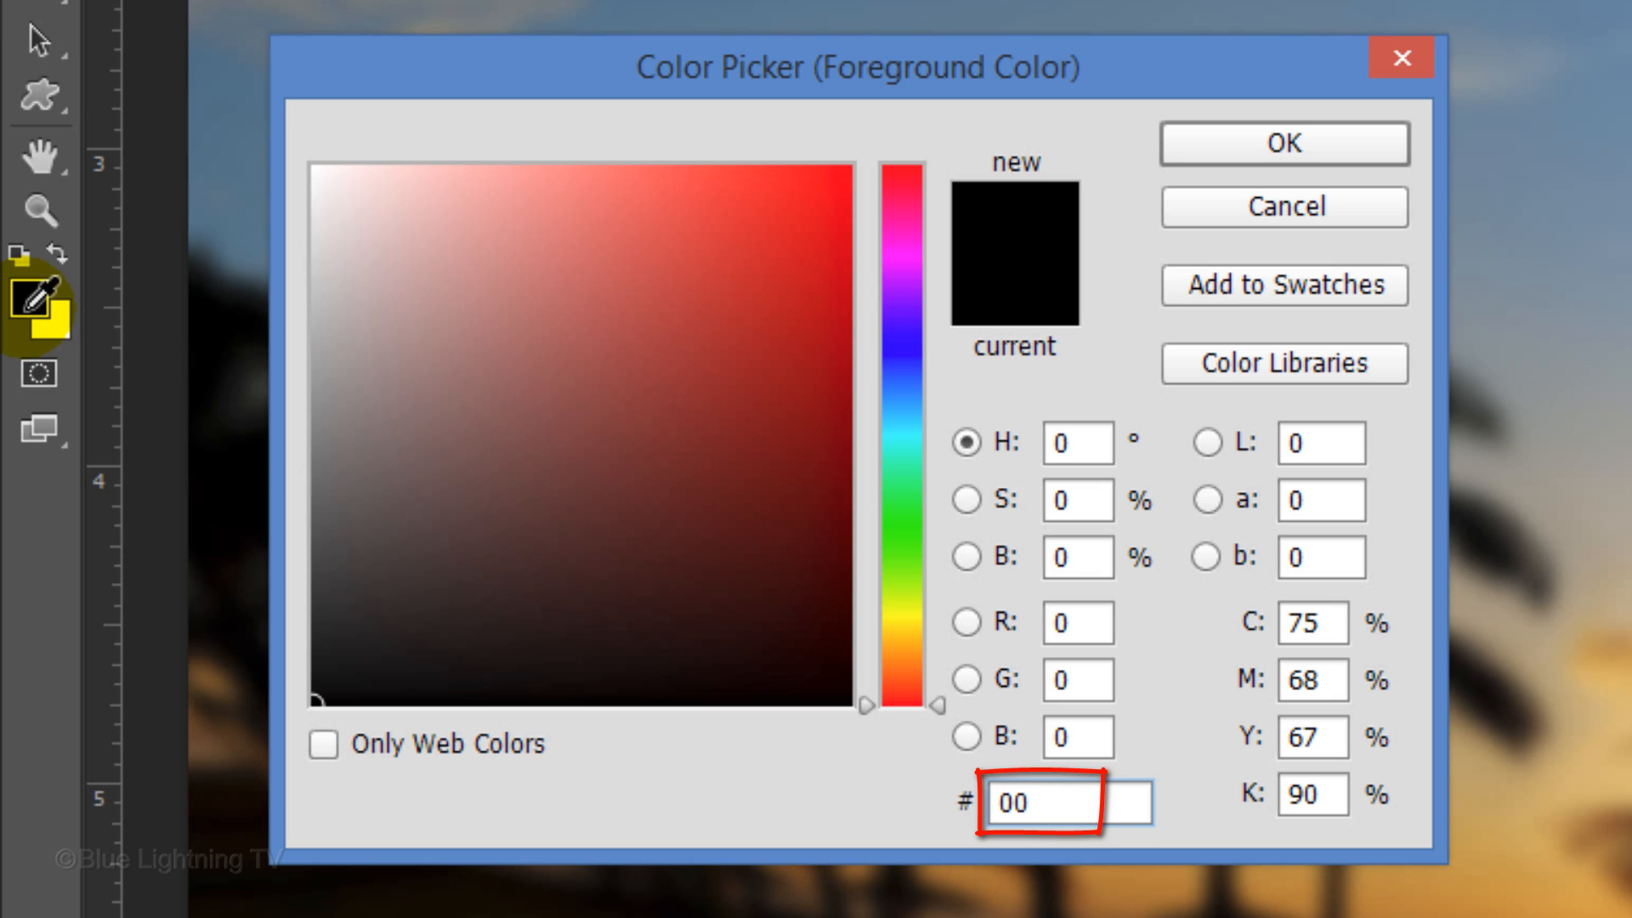
text(5aff)
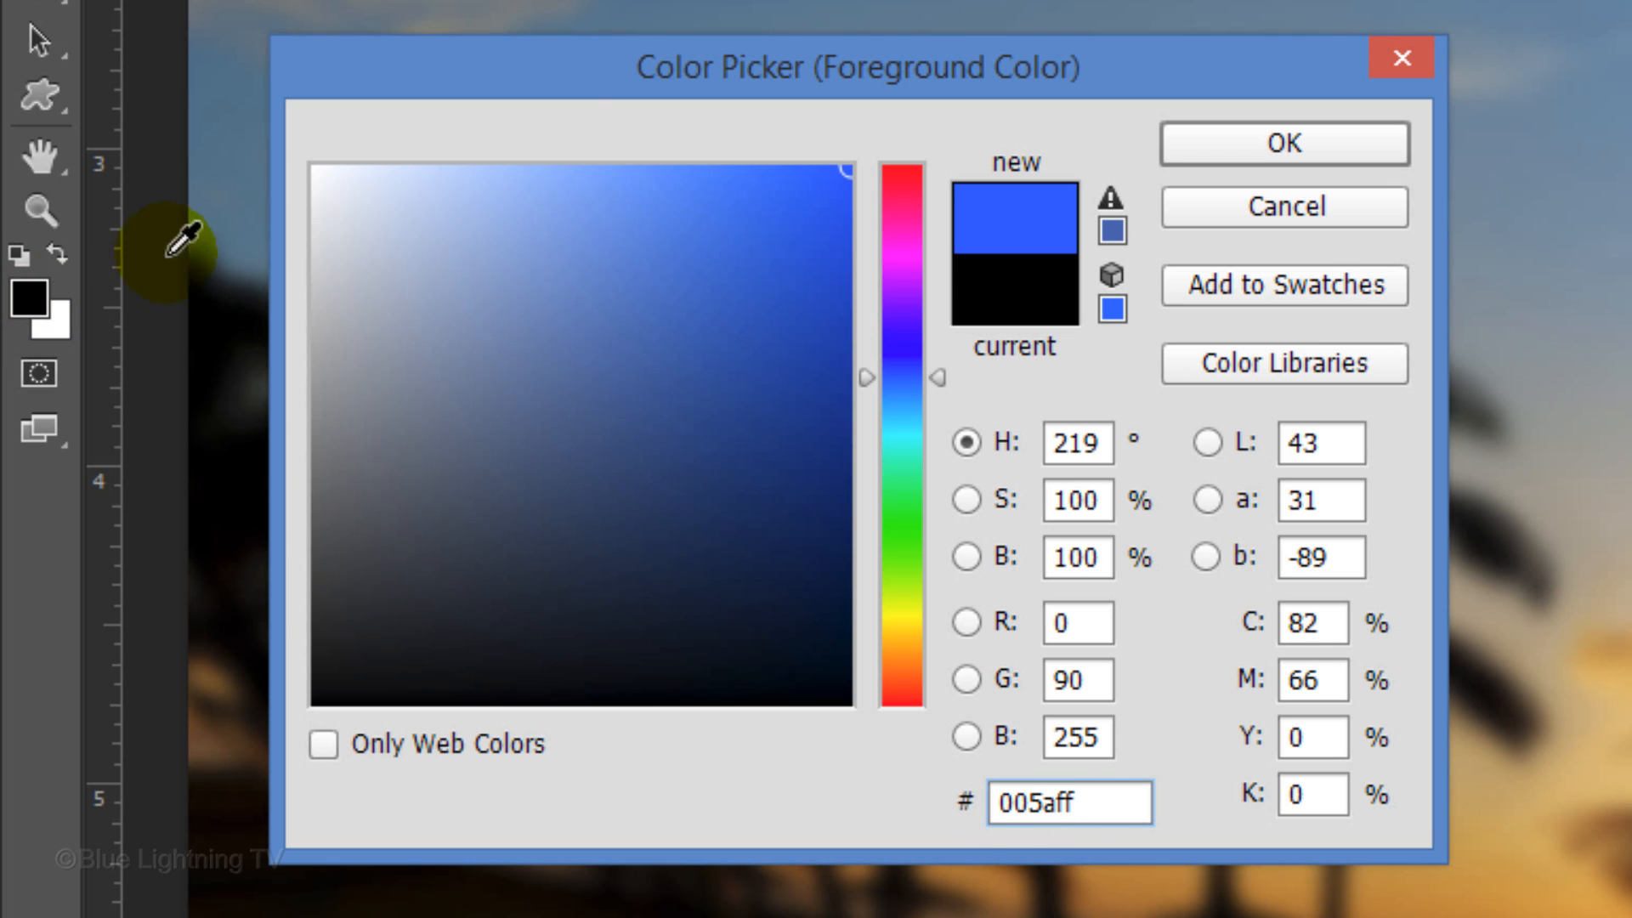
click(1278, 153)
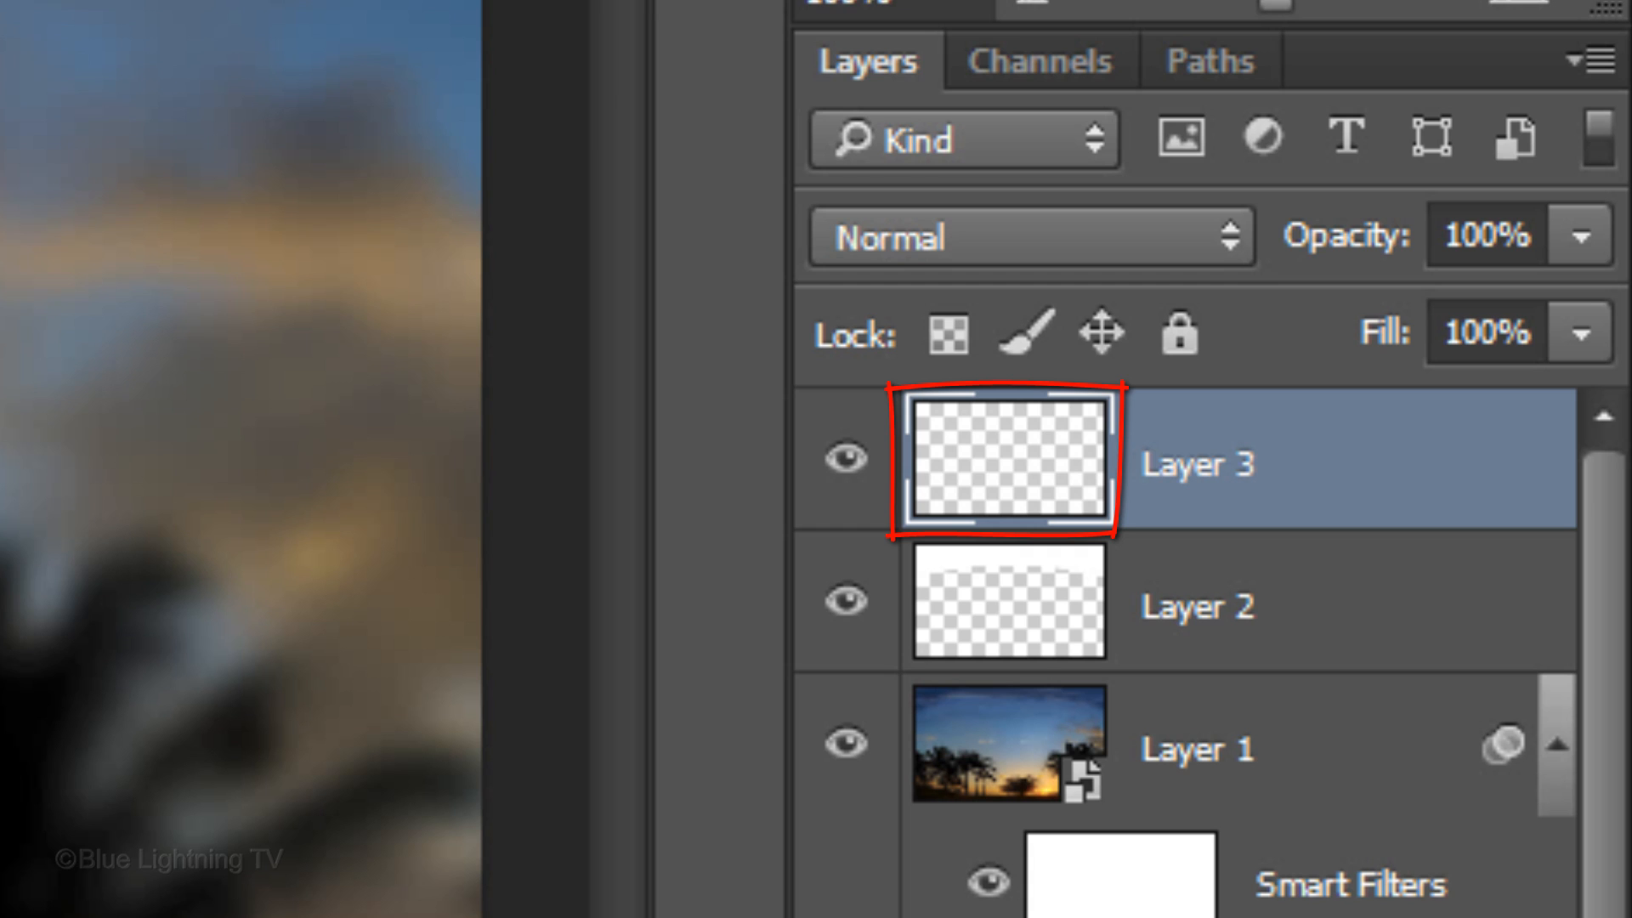
key(alt+Delete)
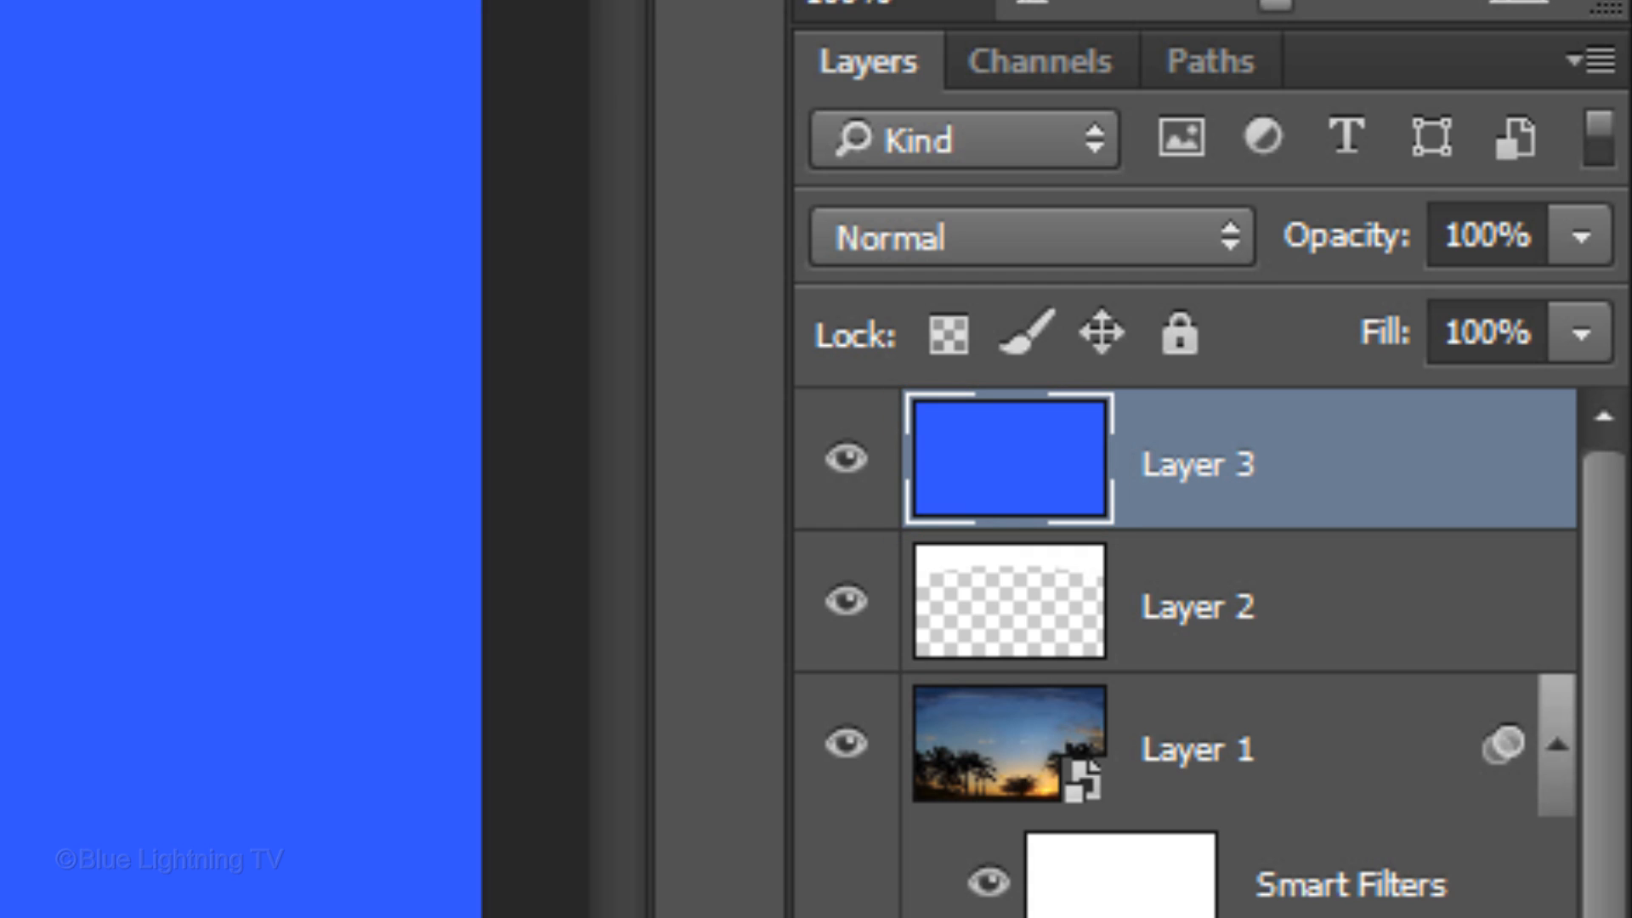
Set the blue layer's blend mode to Multiply and its opacity to 80%
click(934, 255)
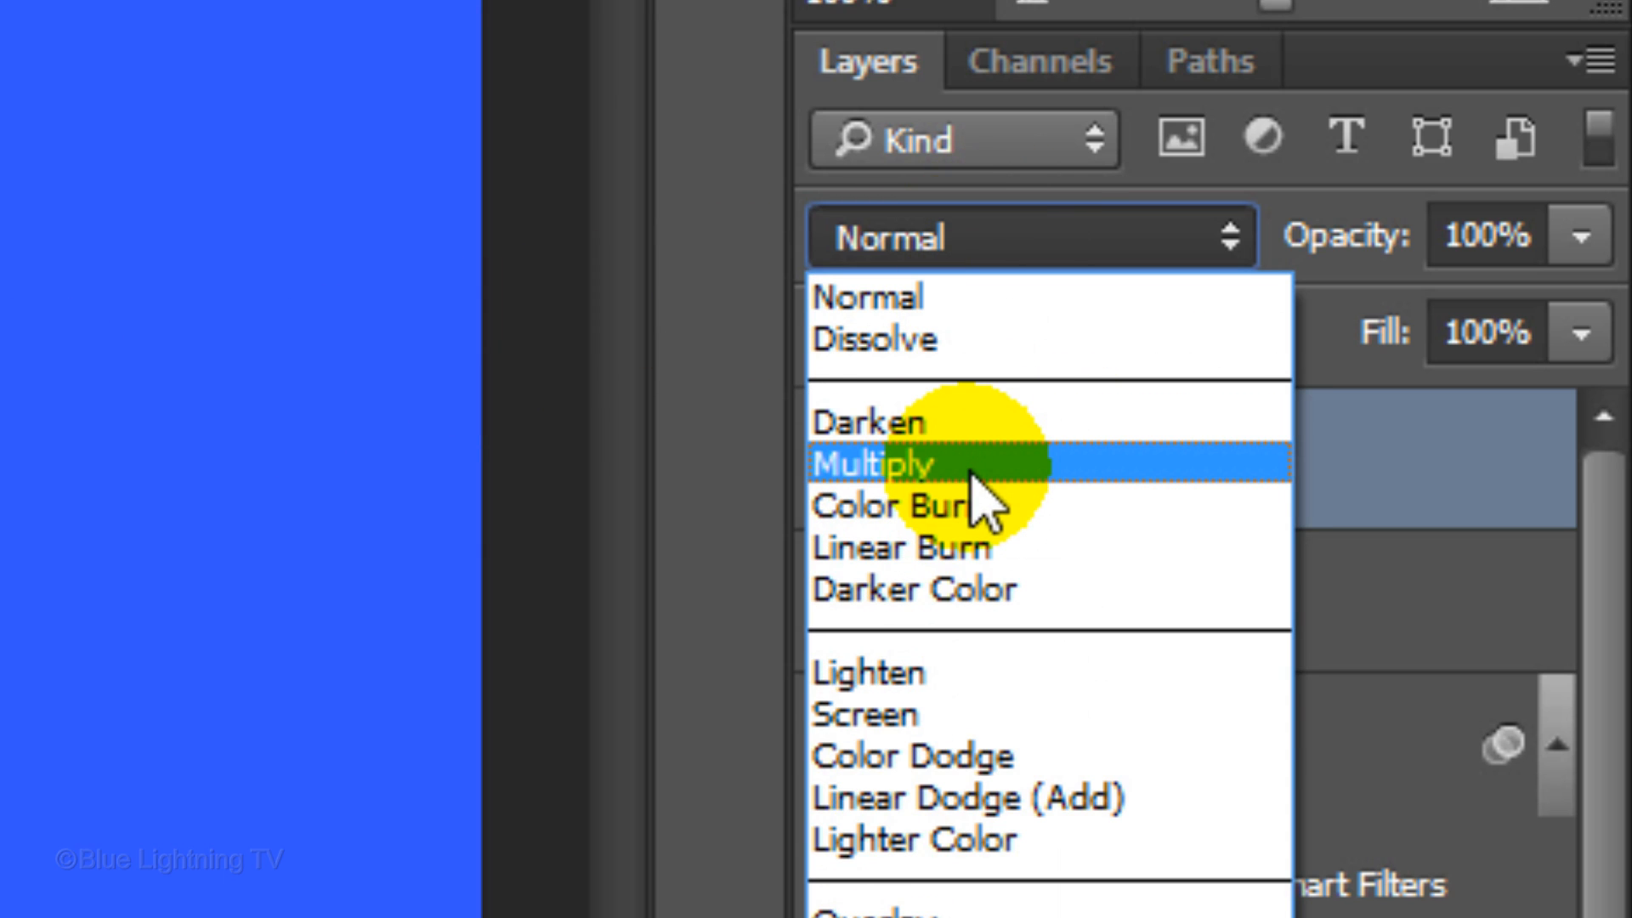
click(971, 465)
click(1530, 238)
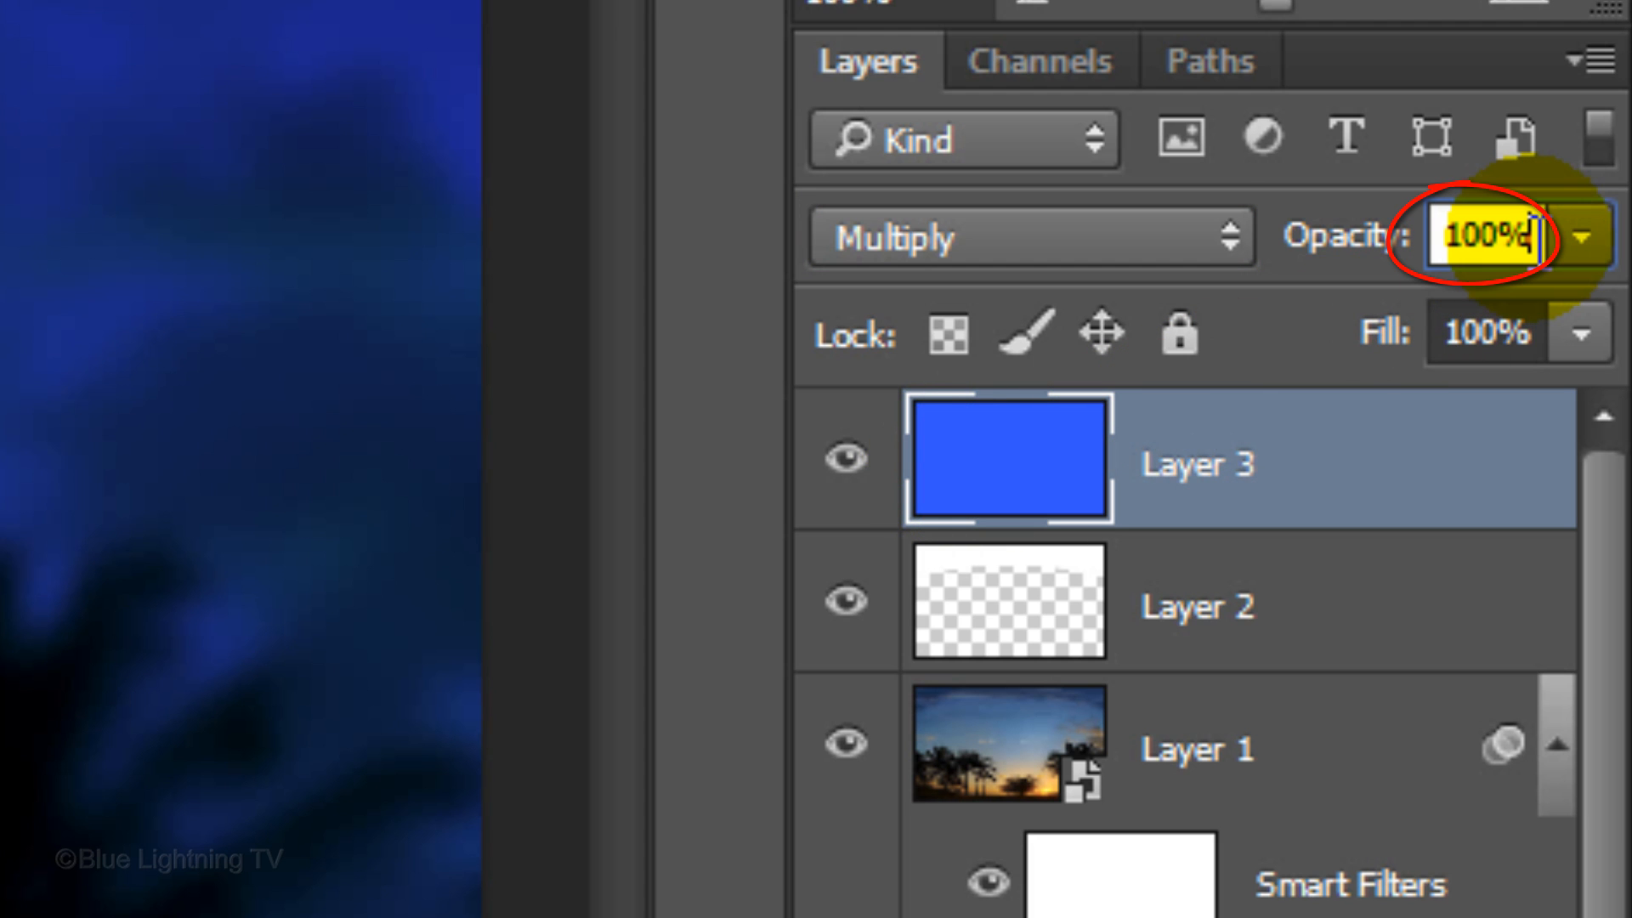
text(80)
key(Return)
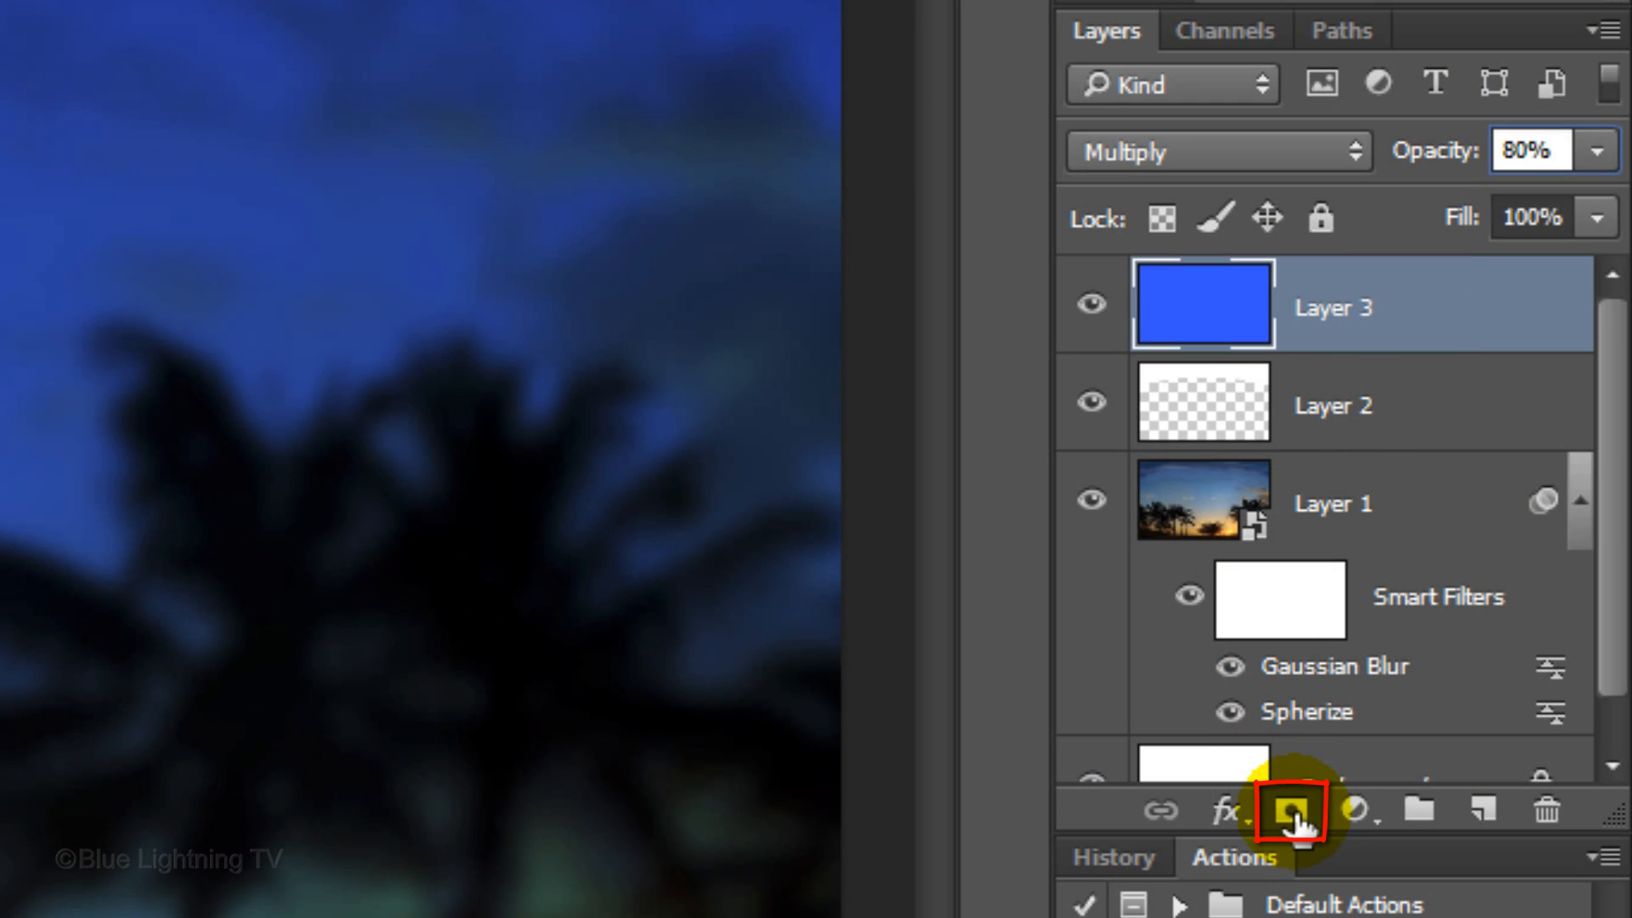
Add a layer mask to the blue layer and prepare an 80 px Brush with 0% hardness and 30% opacity
click(1292, 814)
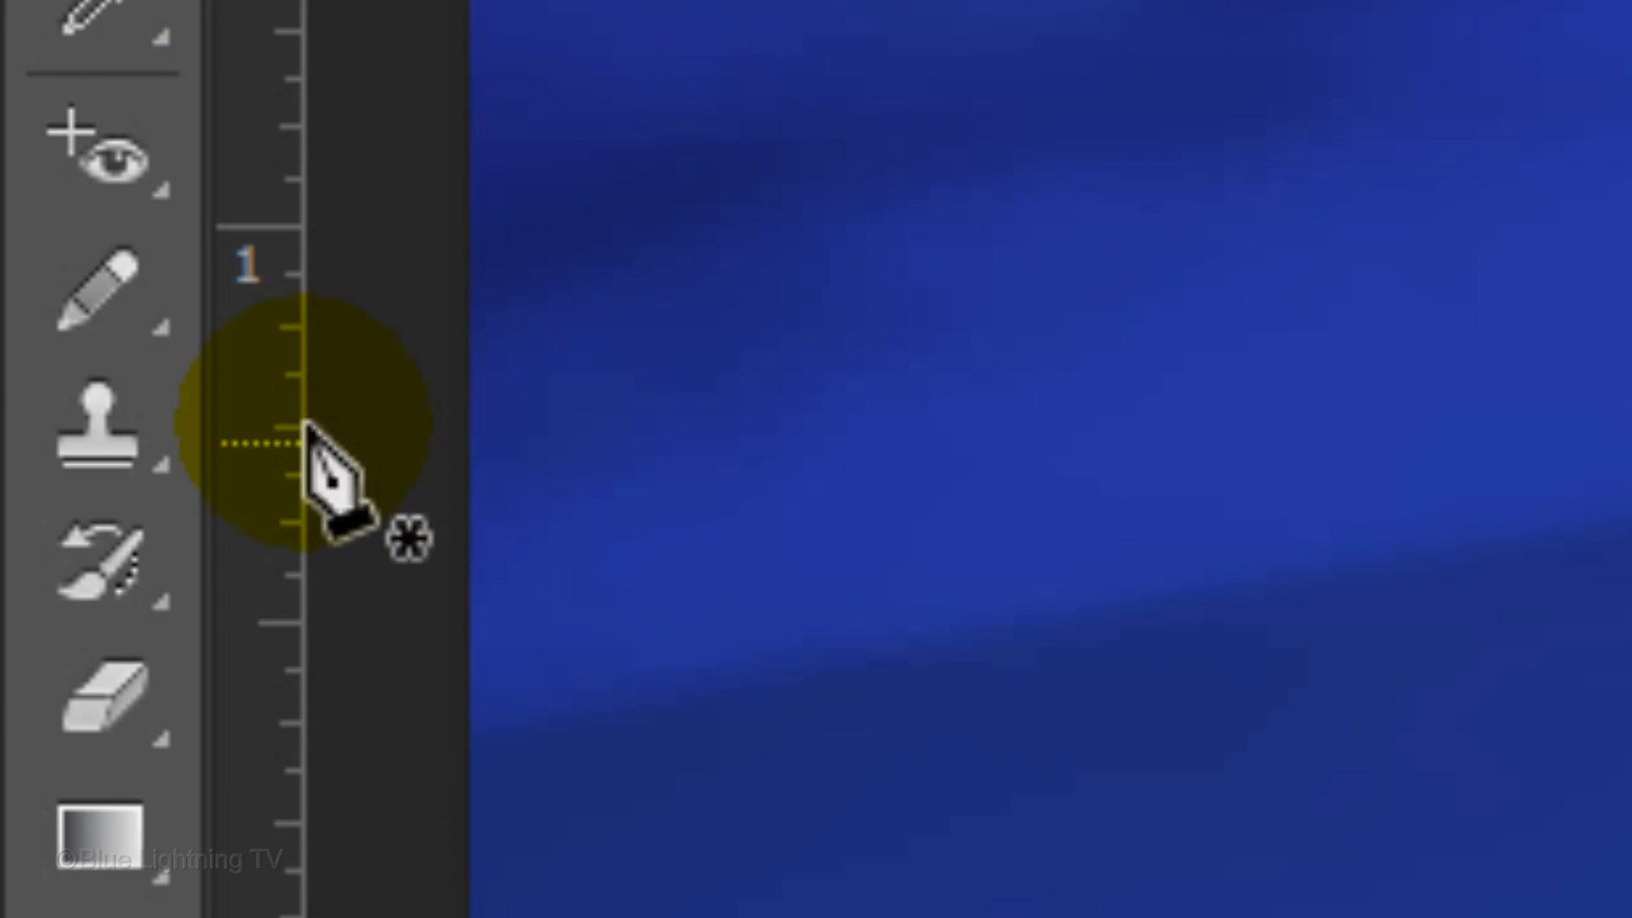
click(91, 293)
click(595, 314)
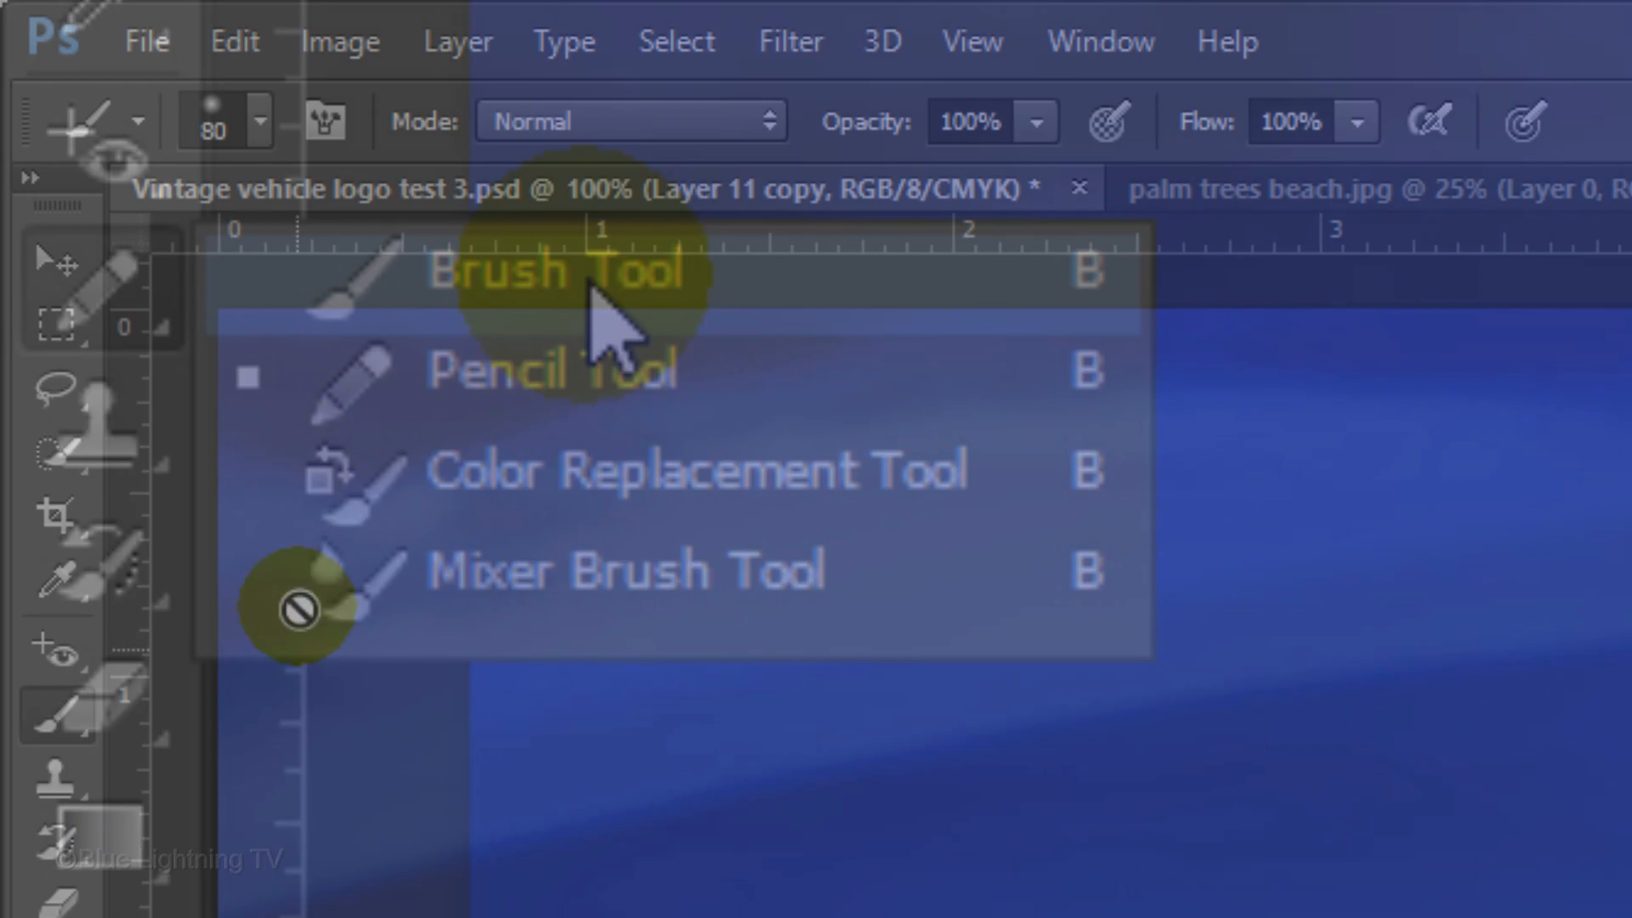
click(263, 153)
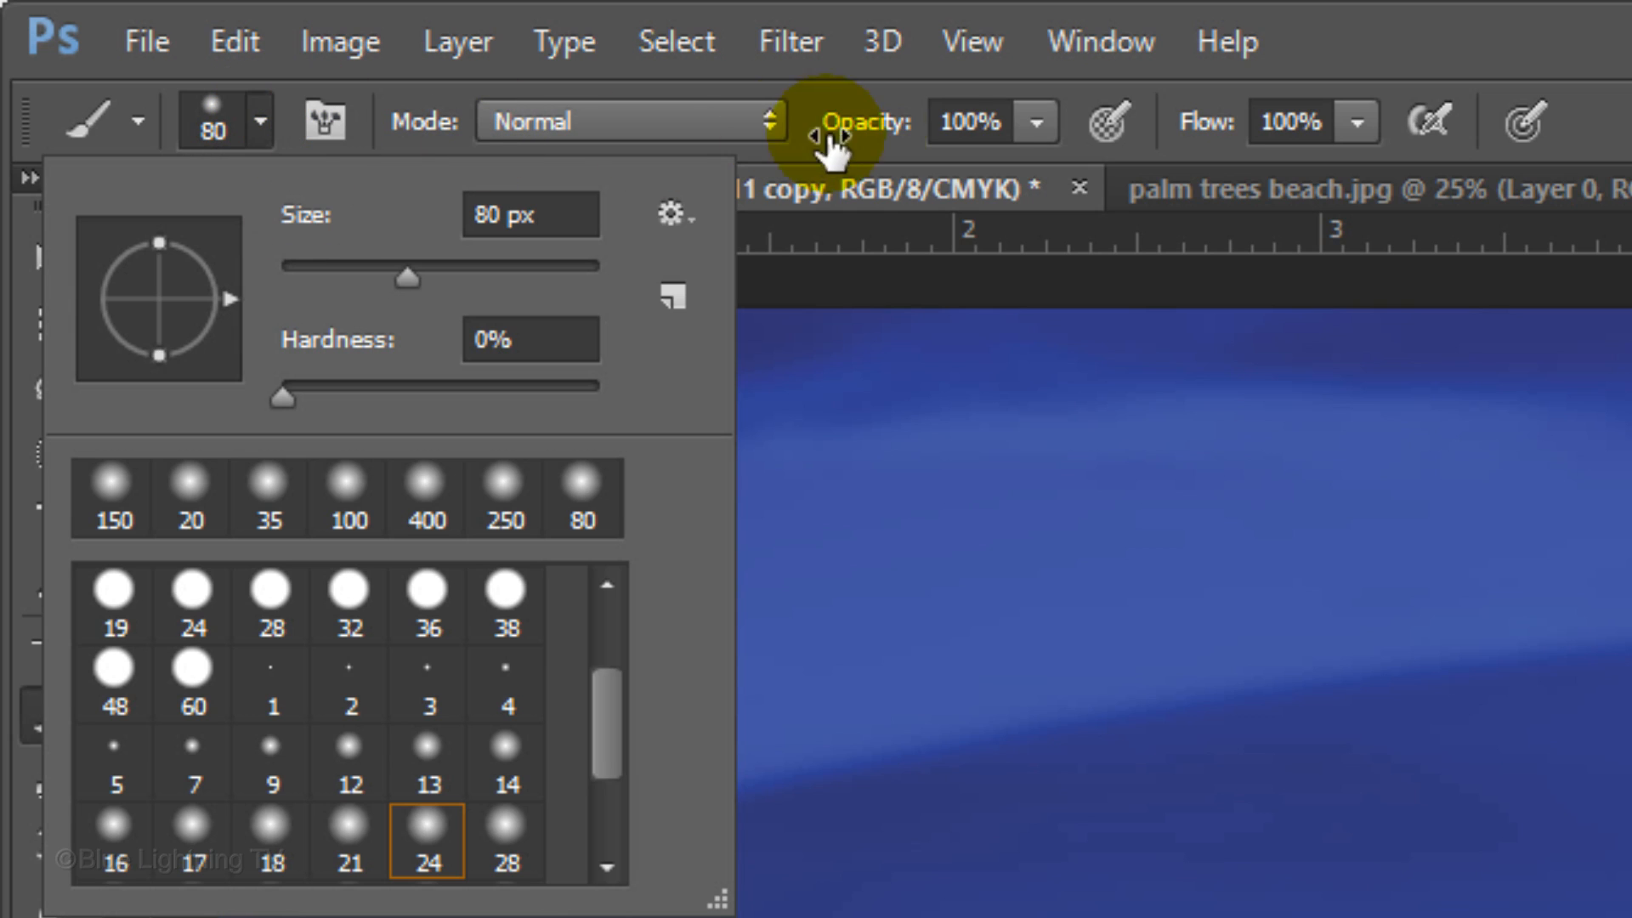
click(969, 120)
text(30)
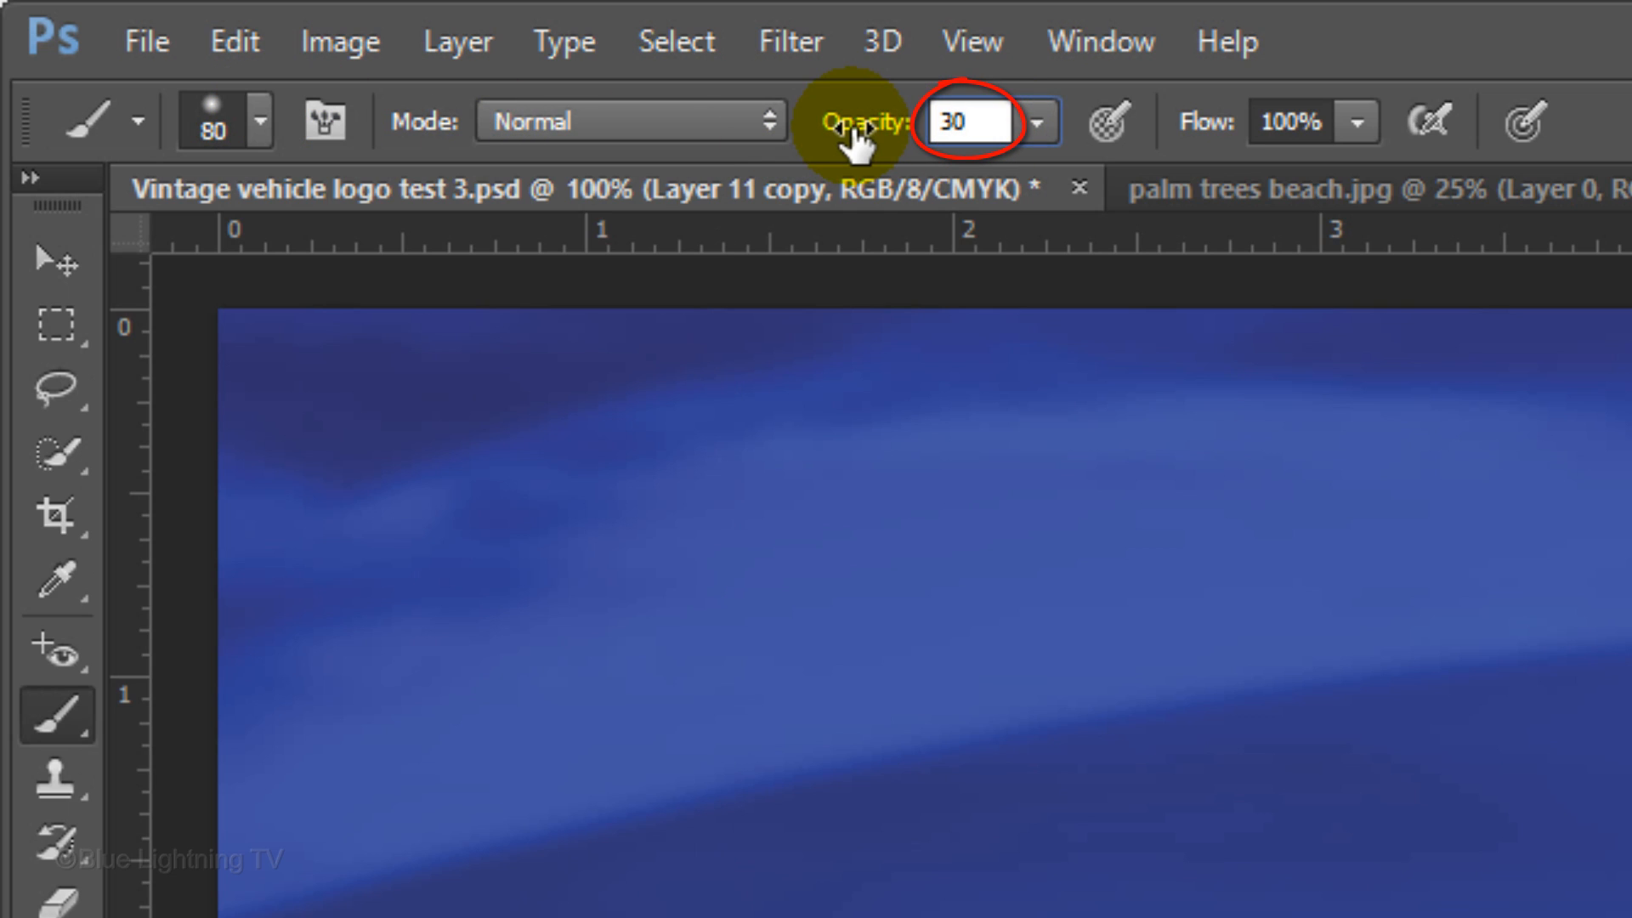
key(Return)
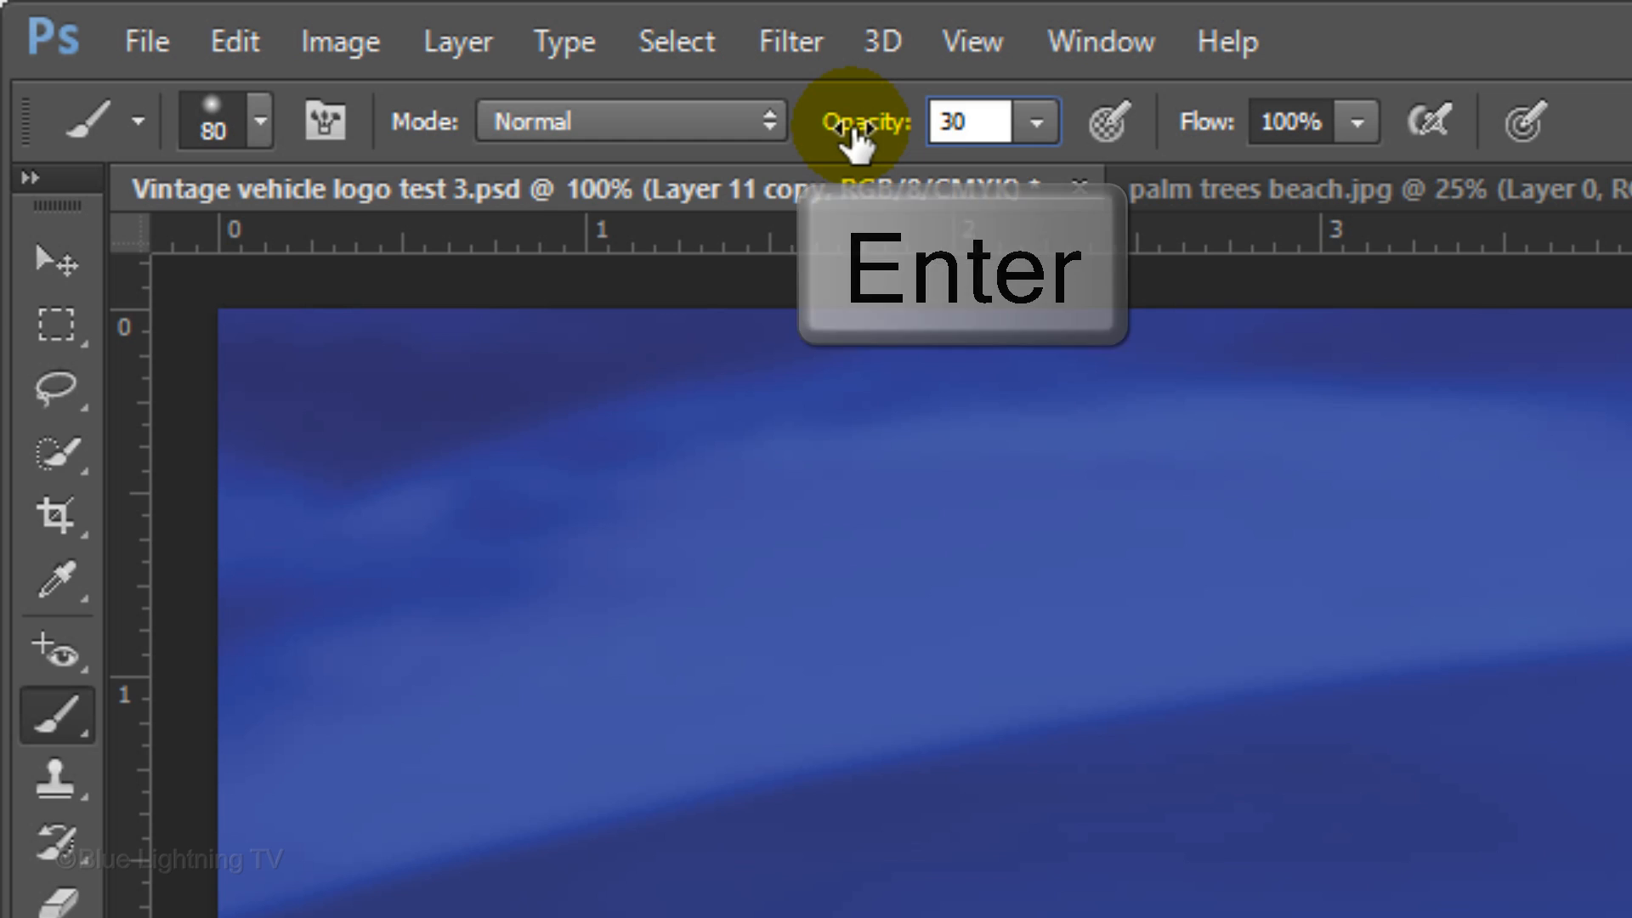
key(F5)
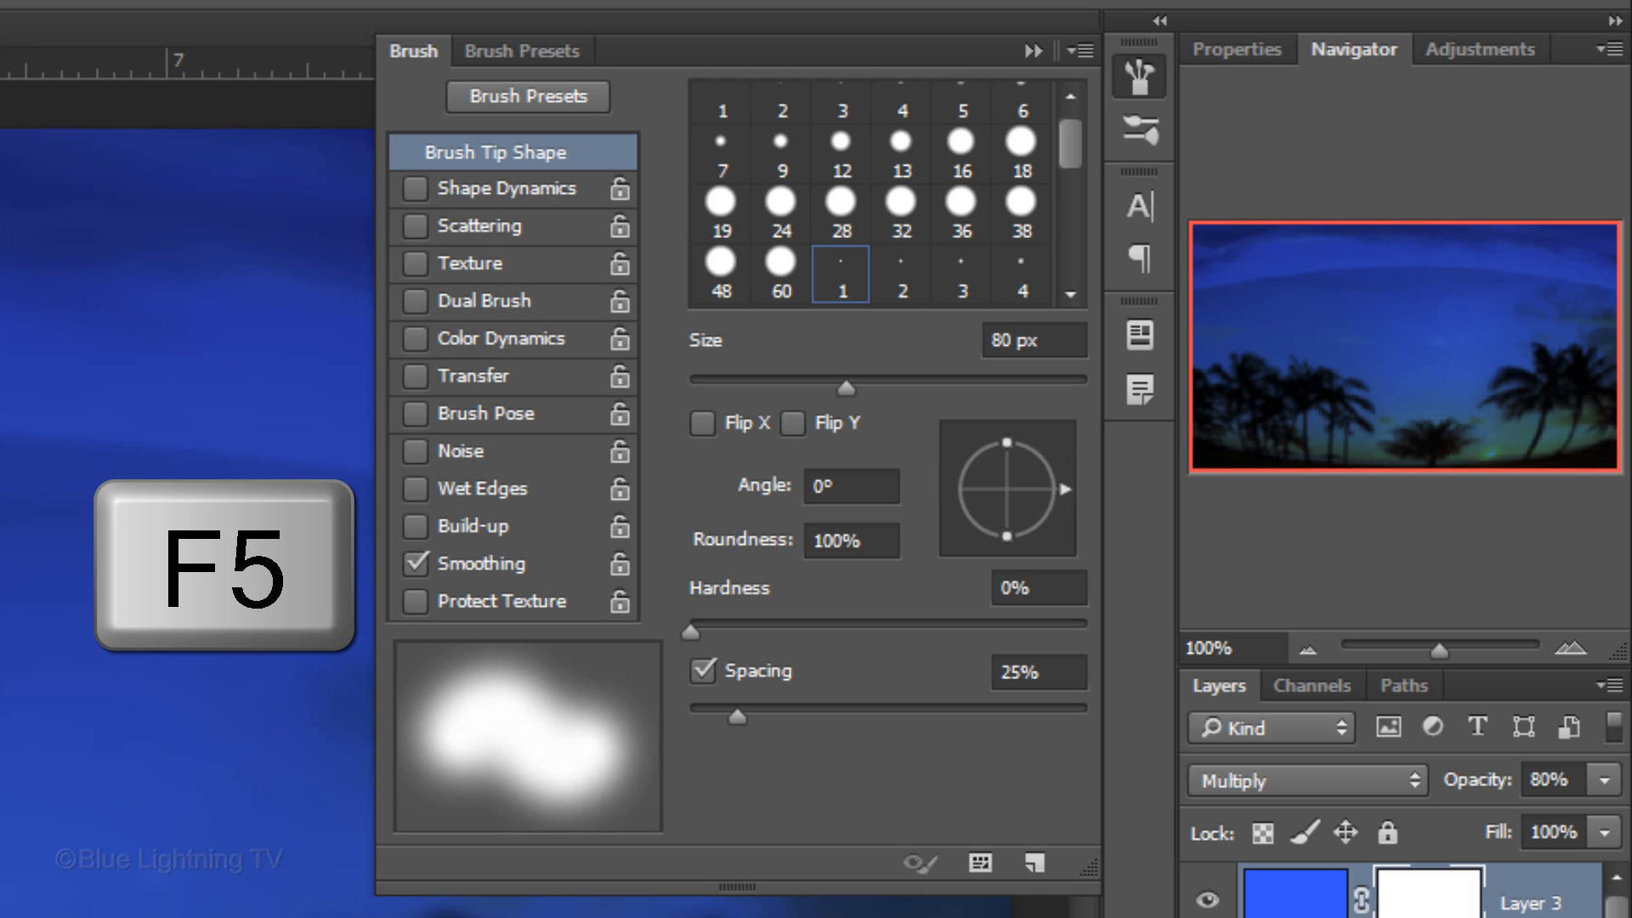
key(F5)
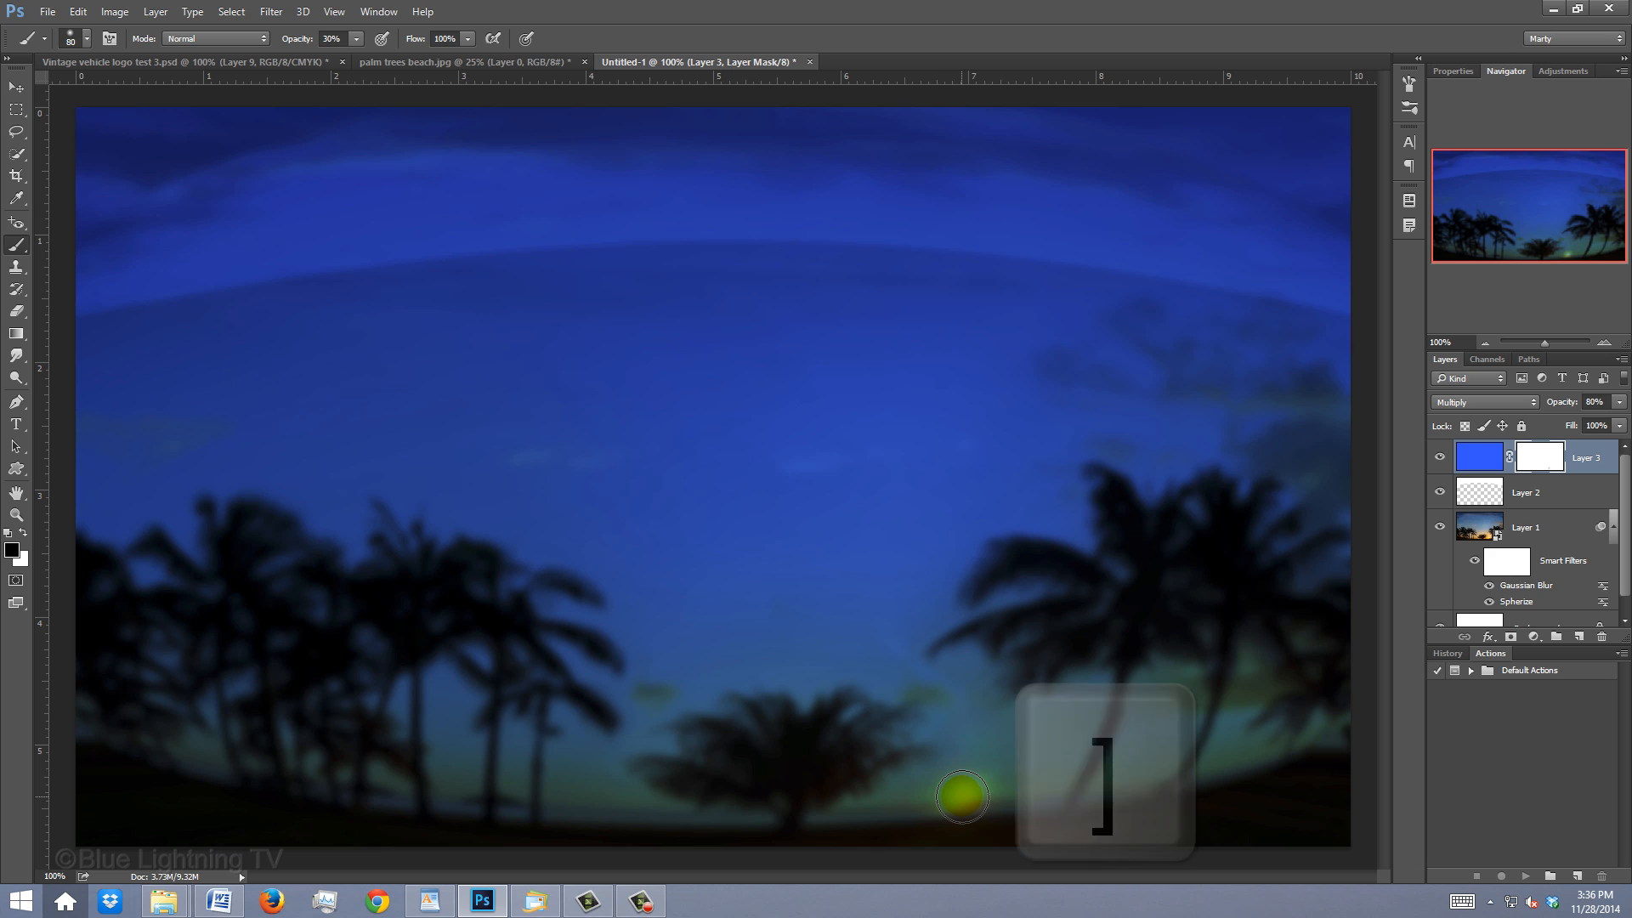
Enlarge the brush to 250 px and dab black on the blue layer's mask over the sun to reveal its glow
key(bracketright)
key(bracketright)
key(bracketright)
key(bracketright)
key(bracketright)
key(bracketright)
key(bracketright)
click(961, 797)
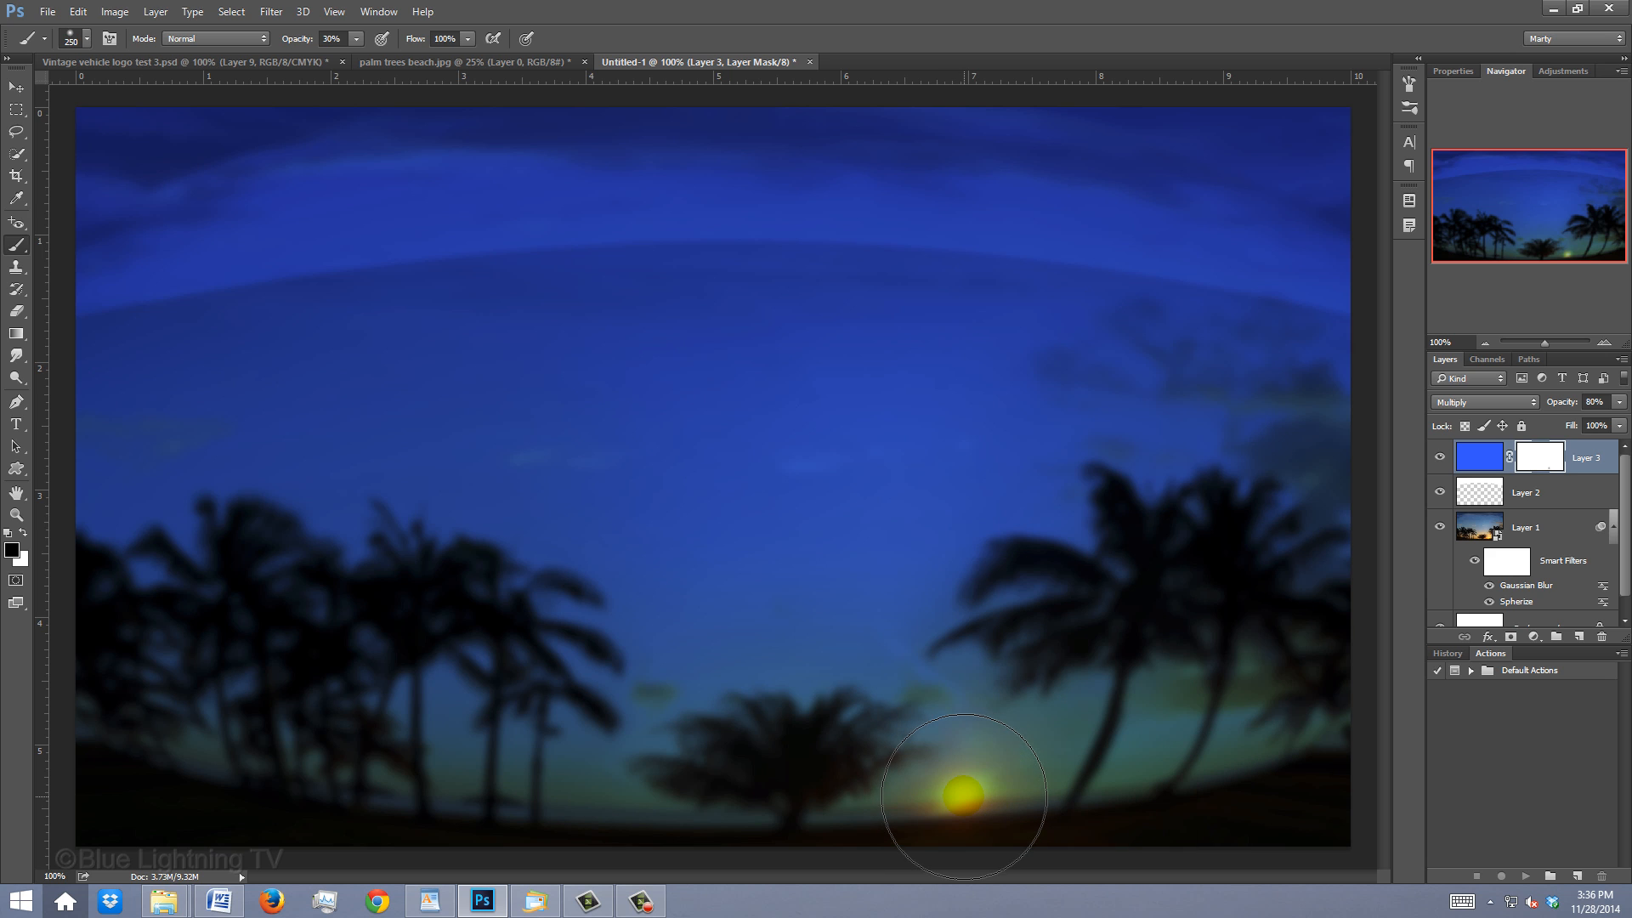
click(962, 797)
Enlarge the brush to 400 px and dab the mask over the sun again to widen the glow
key(bracketright)
key(bracketright)
click(960, 788)
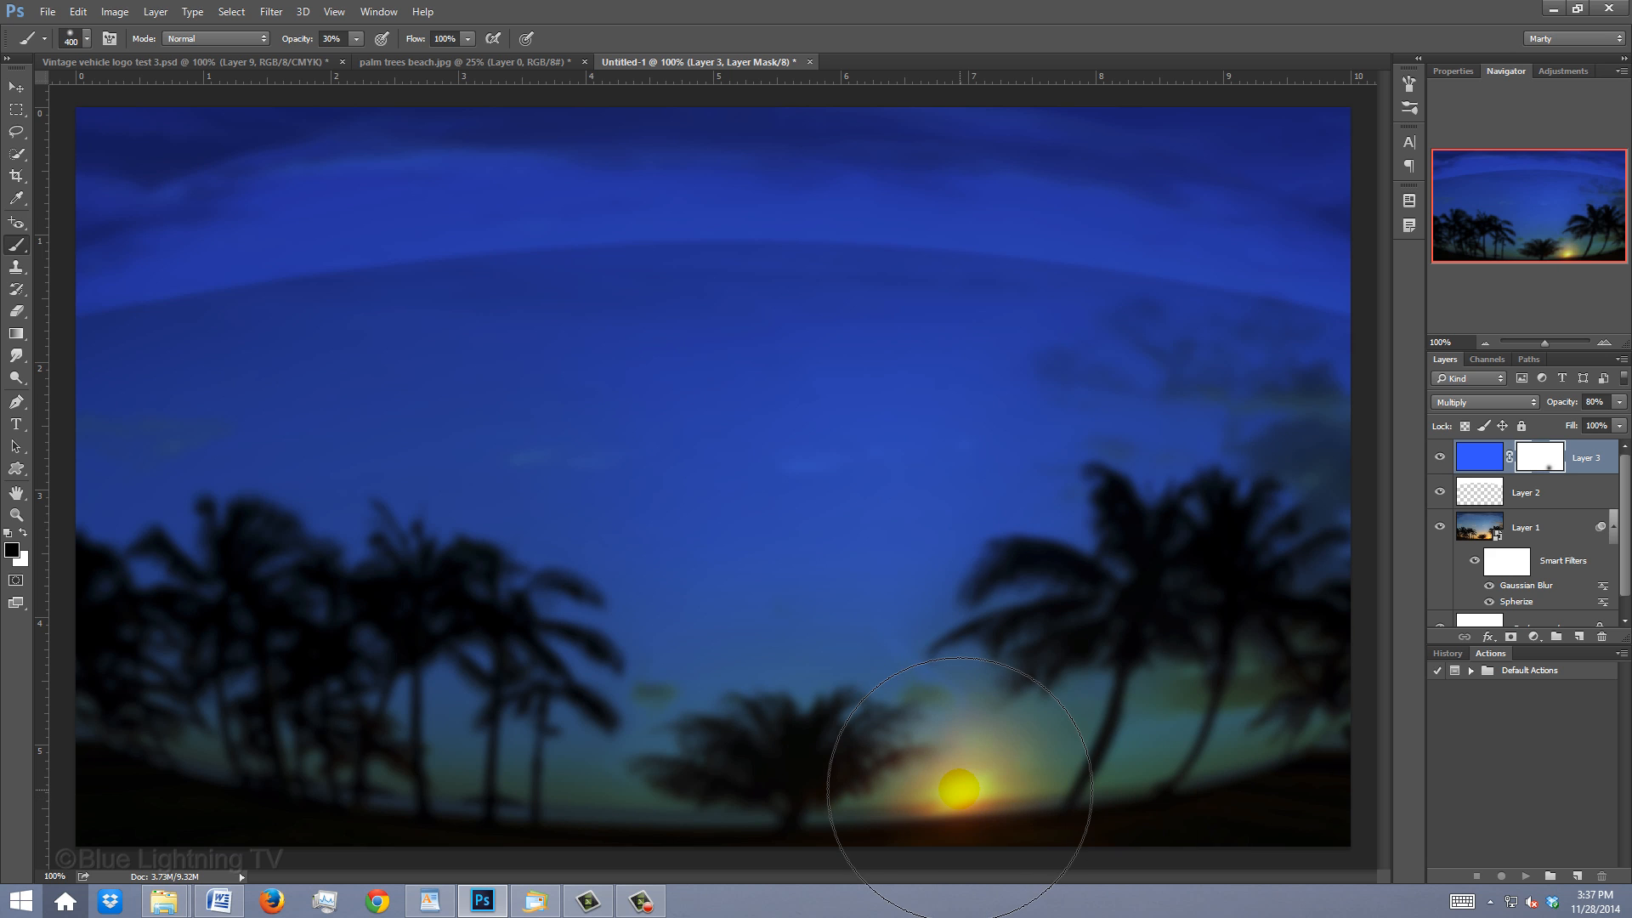
click(960, 787)
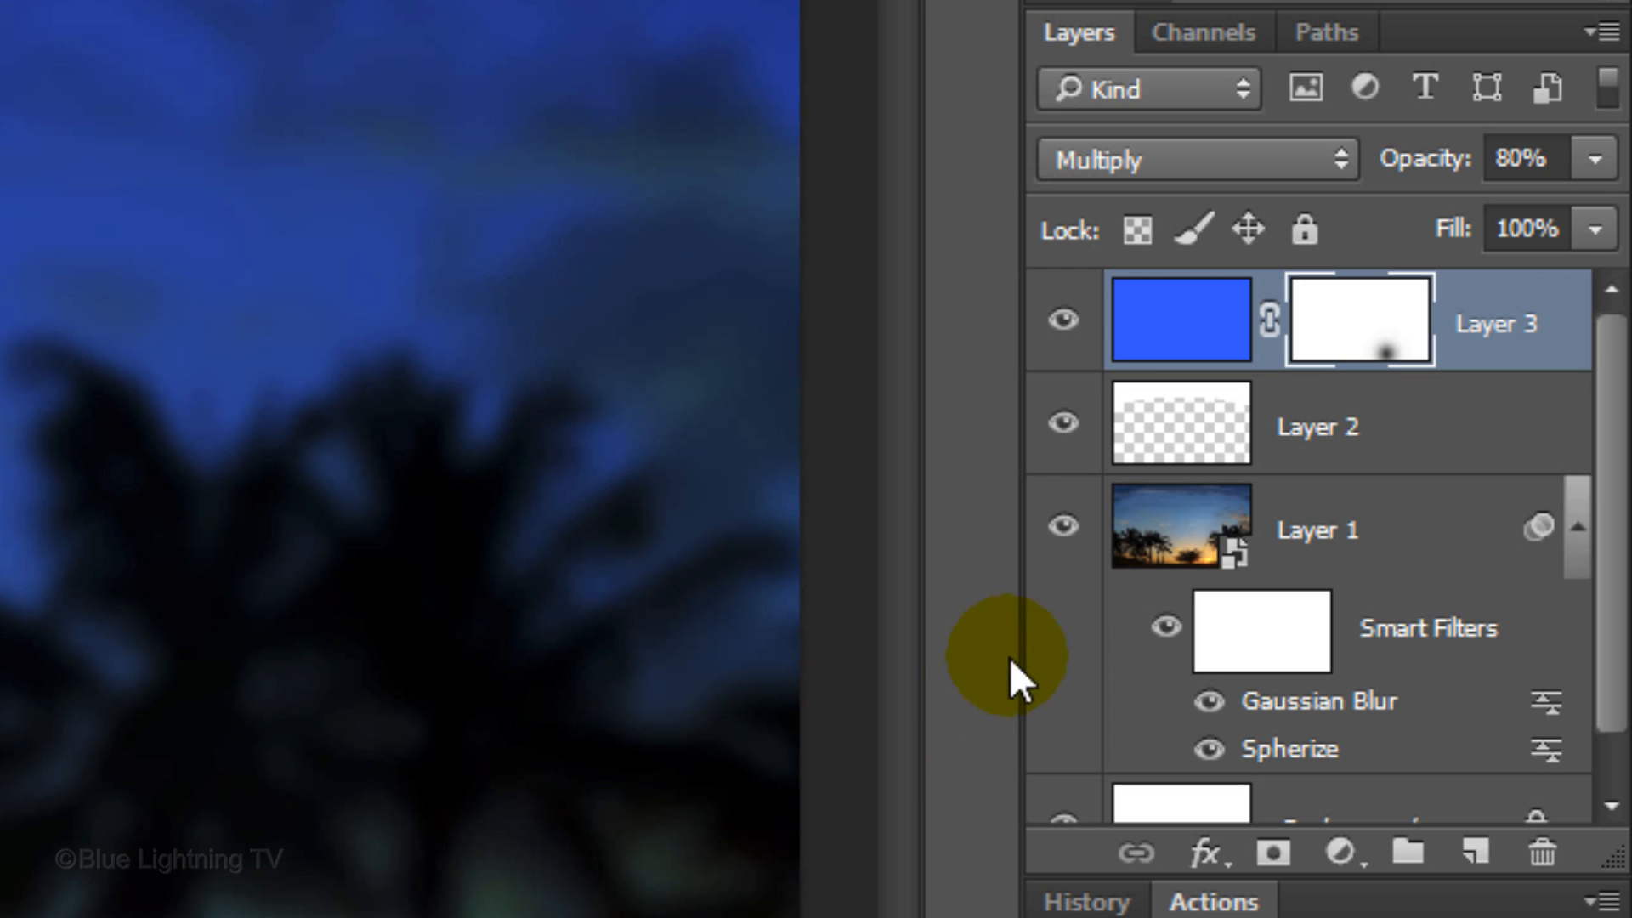
Group Layer 1, Layer 2 and Layer 3 and rename the group Vehicle
shift+click(1163, 554)
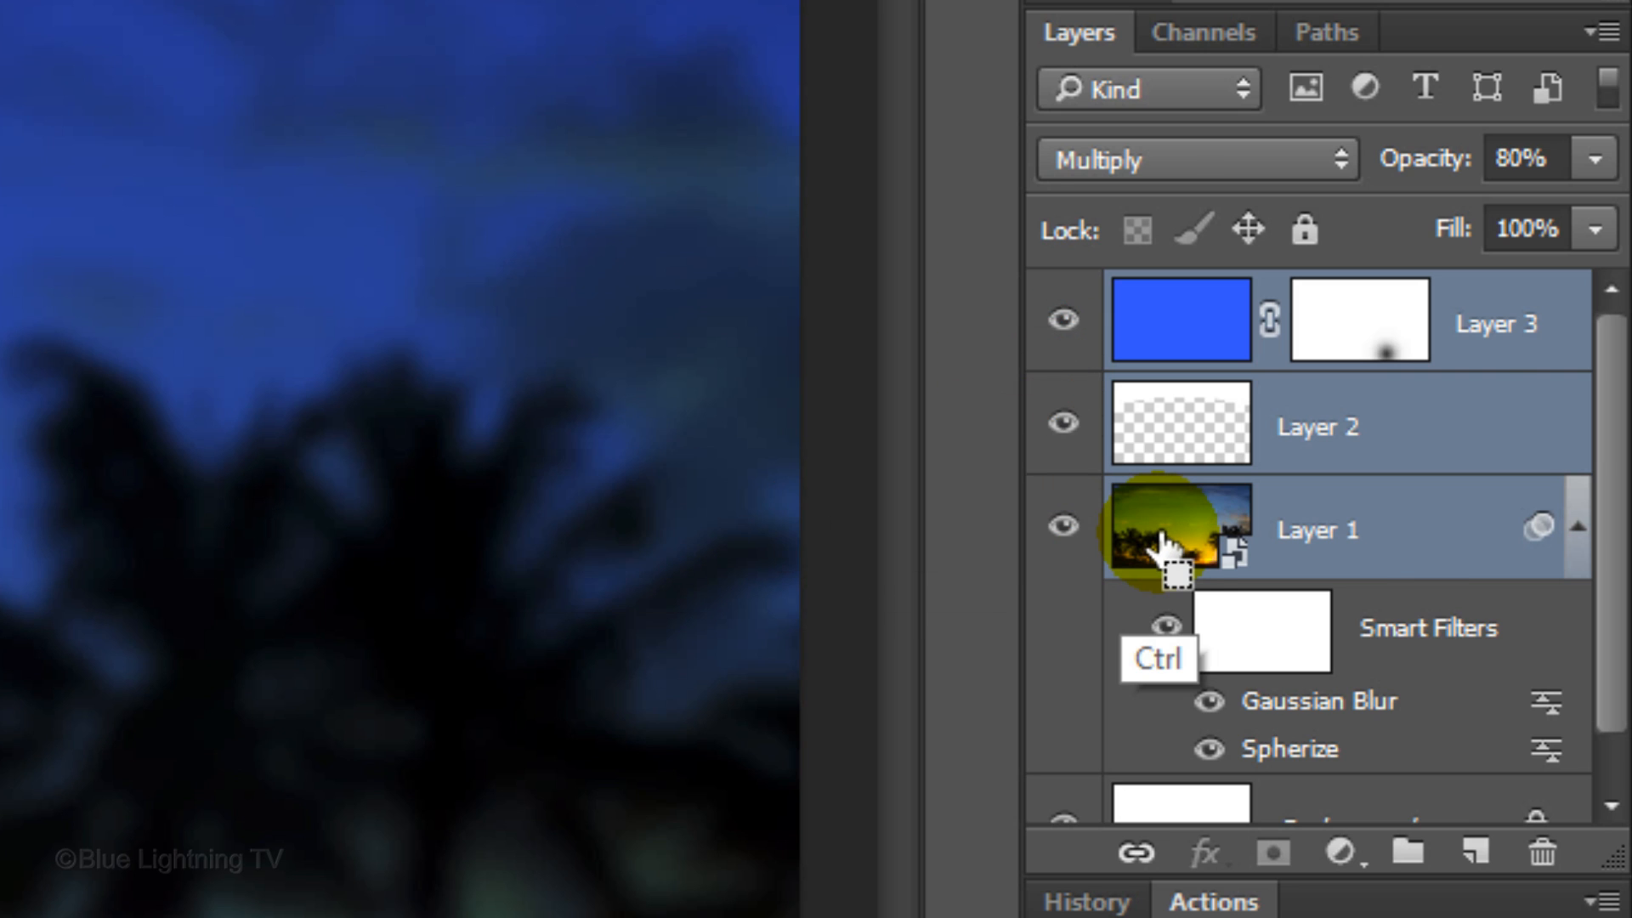
key(ctrl+g)
double_click(1239, 301)
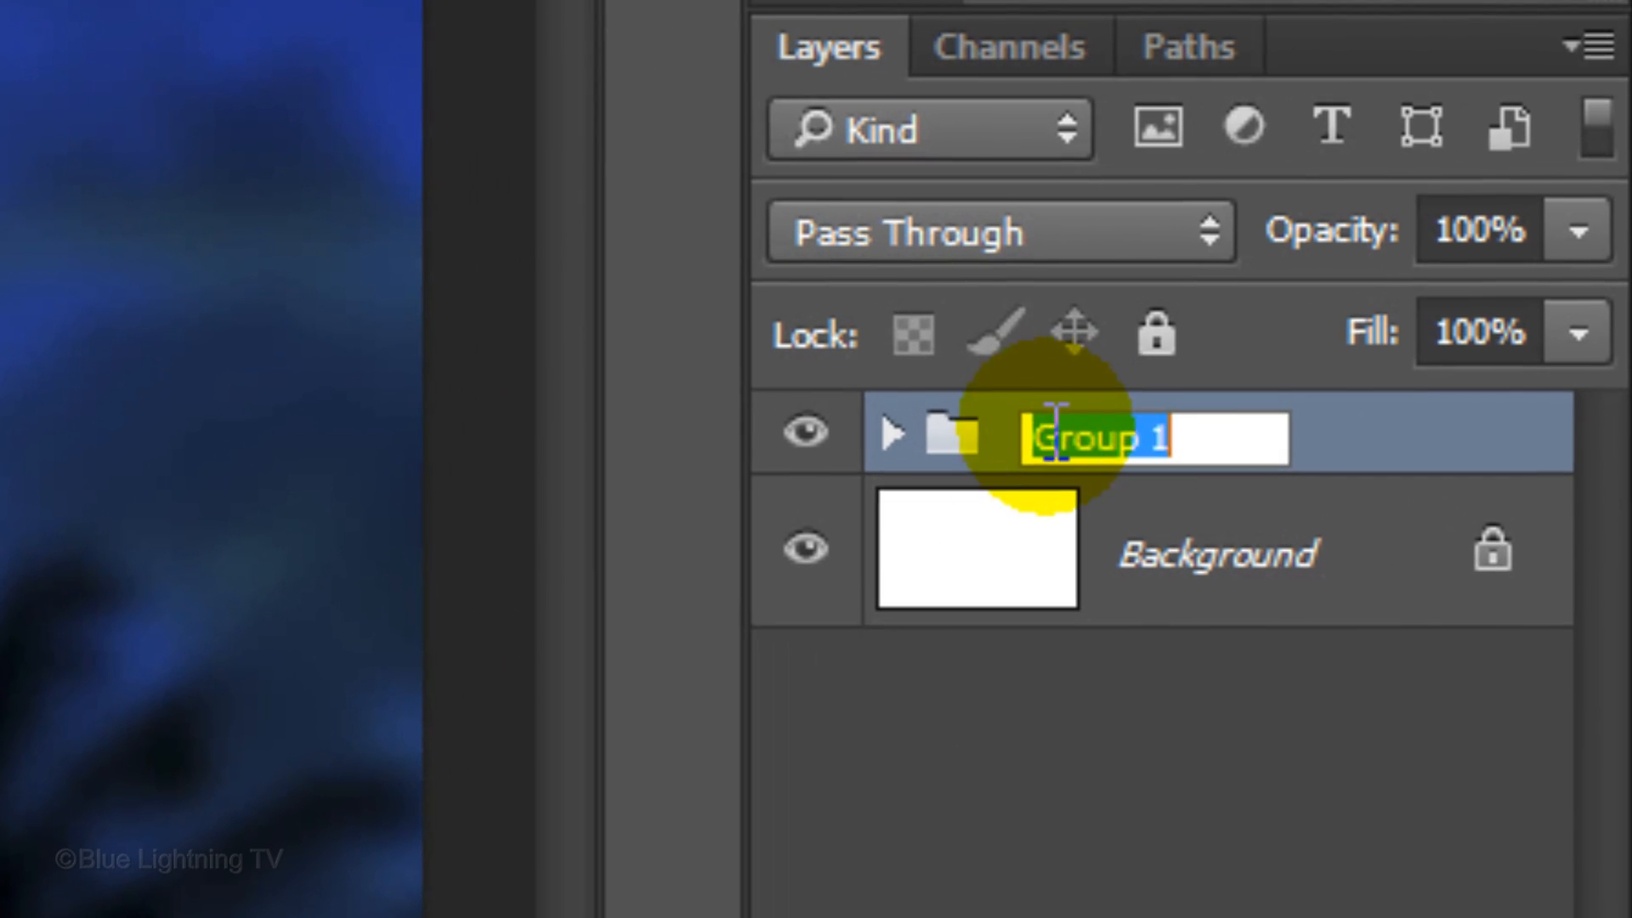
text(Vehicle)
key(Return)
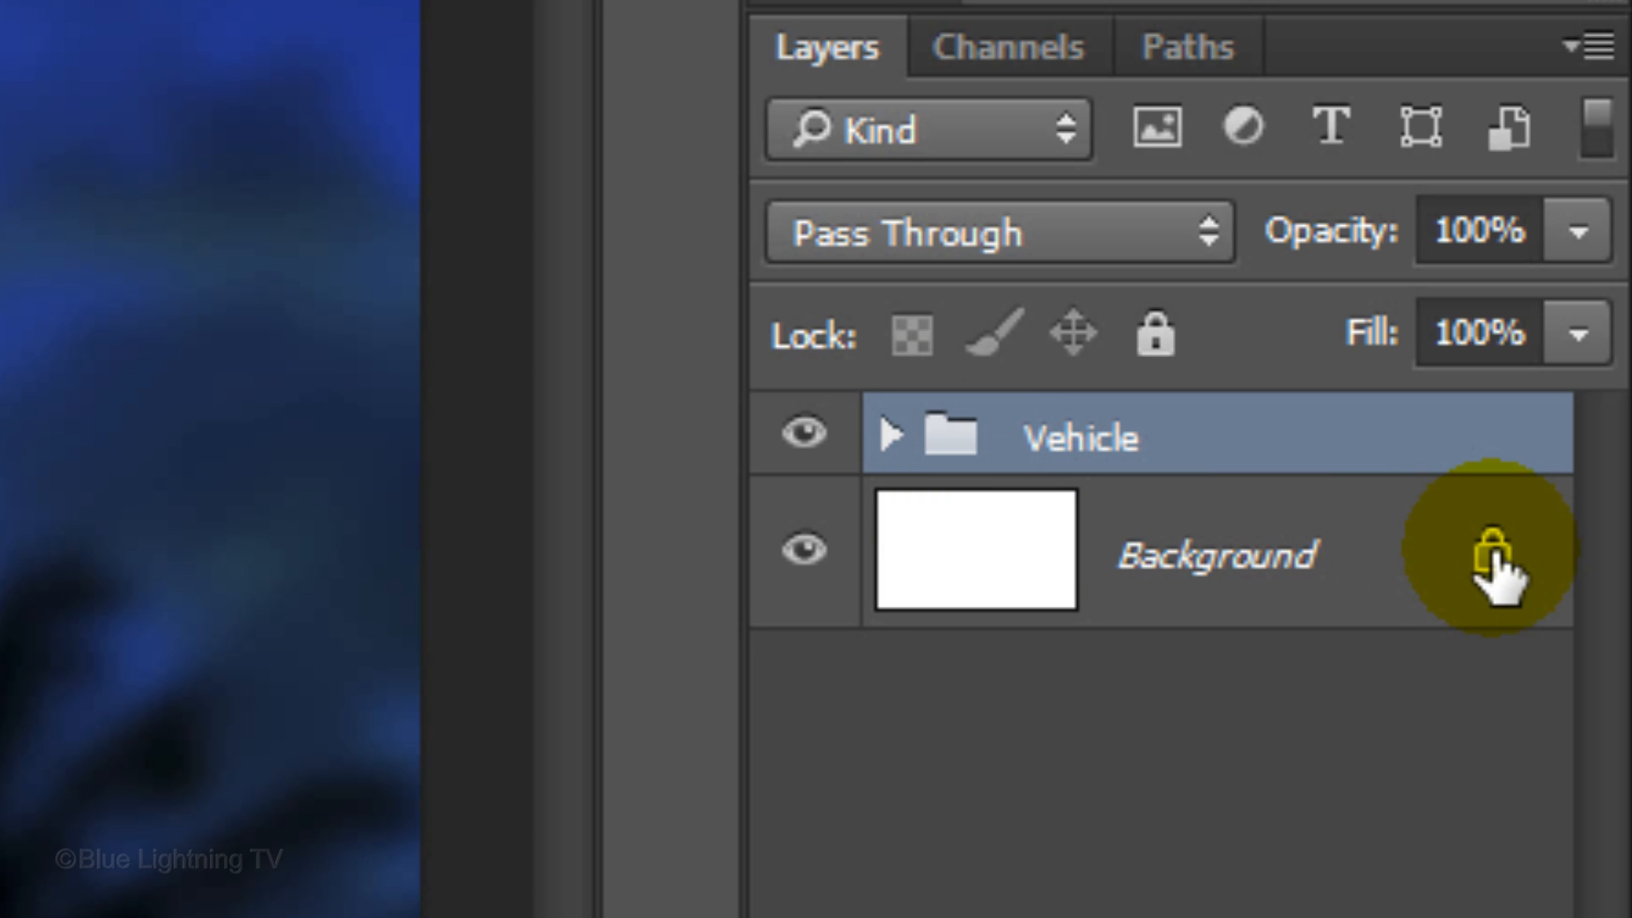
Unlock the white Background layer and delete it
click(1494, 561)
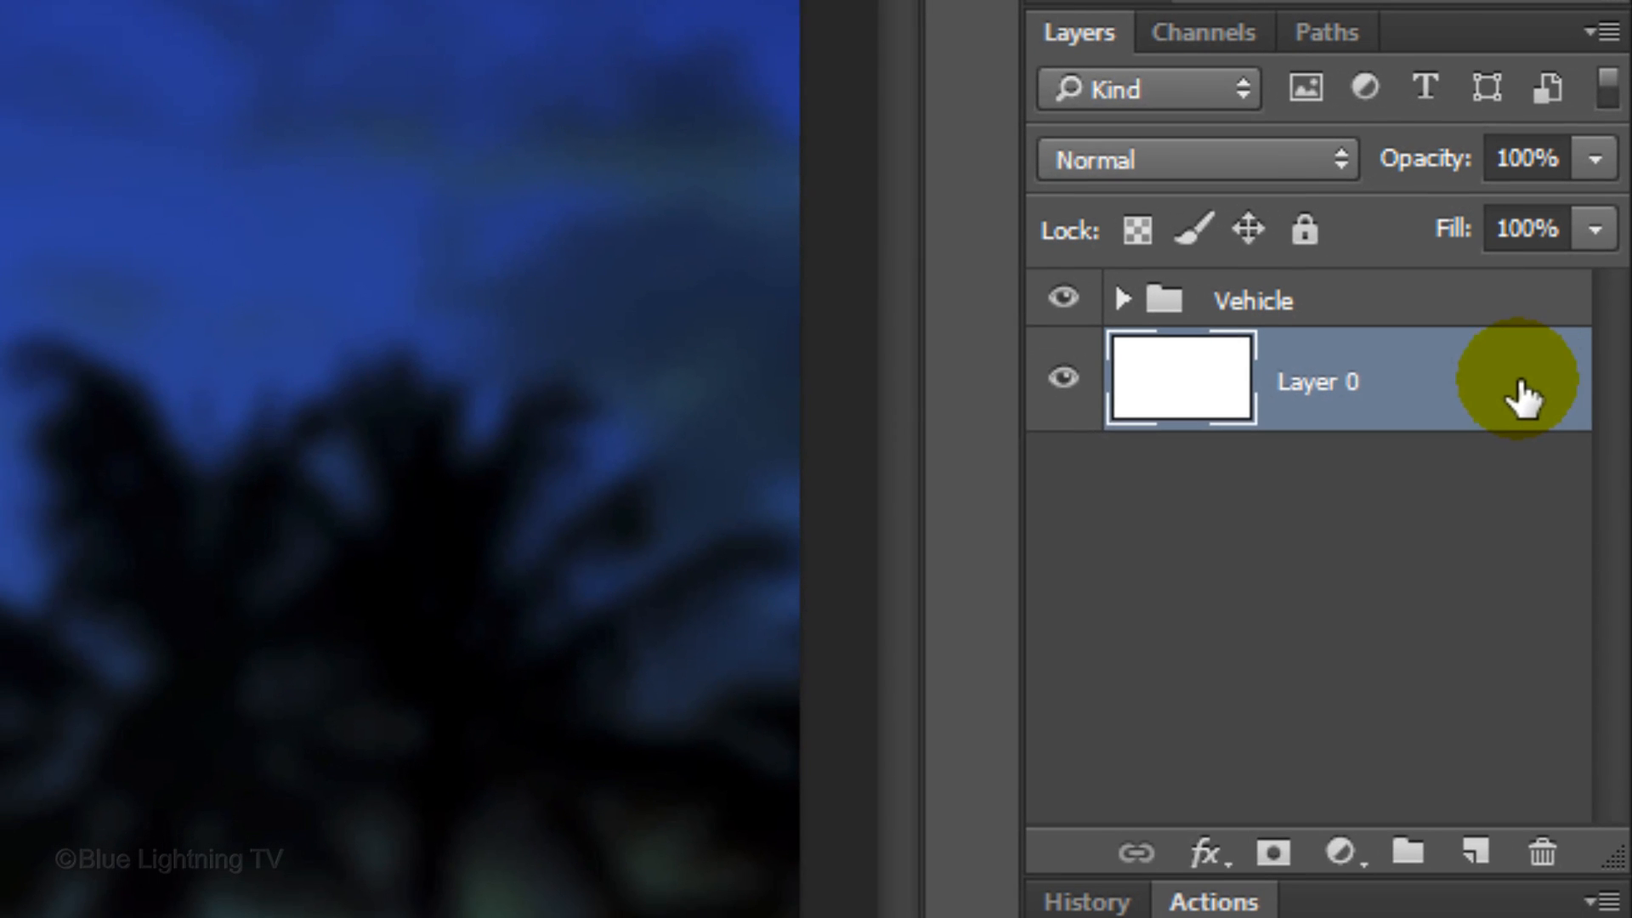
drag(1517, 420, 1545, 853)
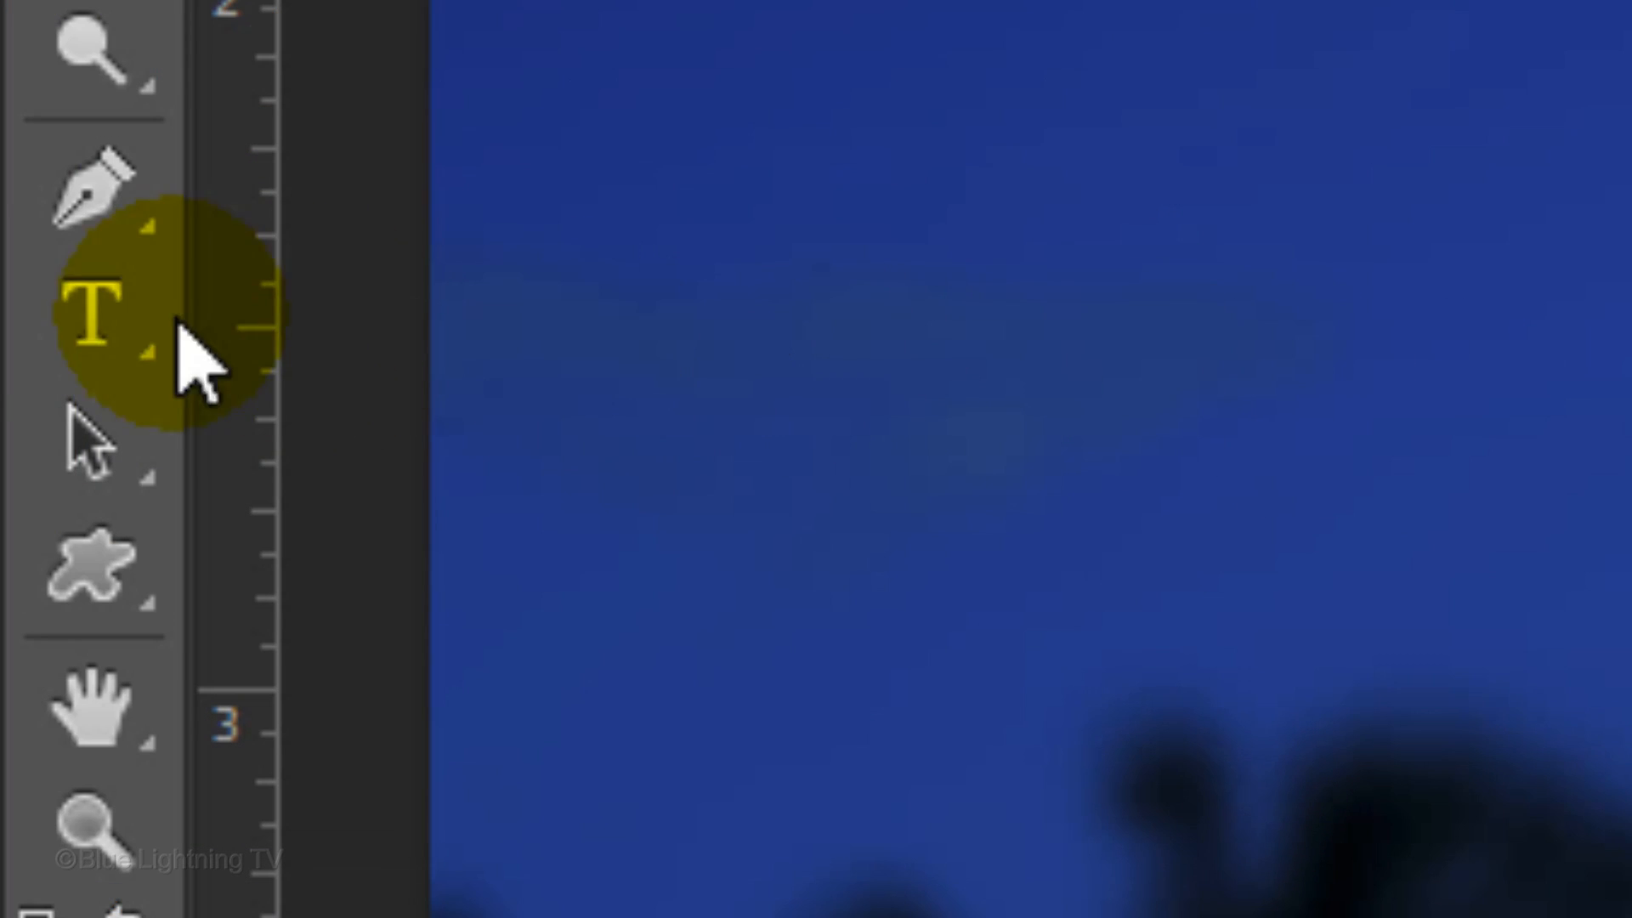
Add the white (ffffff) text "ElectroRide" in the upper middle of the canvas, centred, in Uppen Arms NF Regular at 84 pt
drag(31, 433, 102, 422)
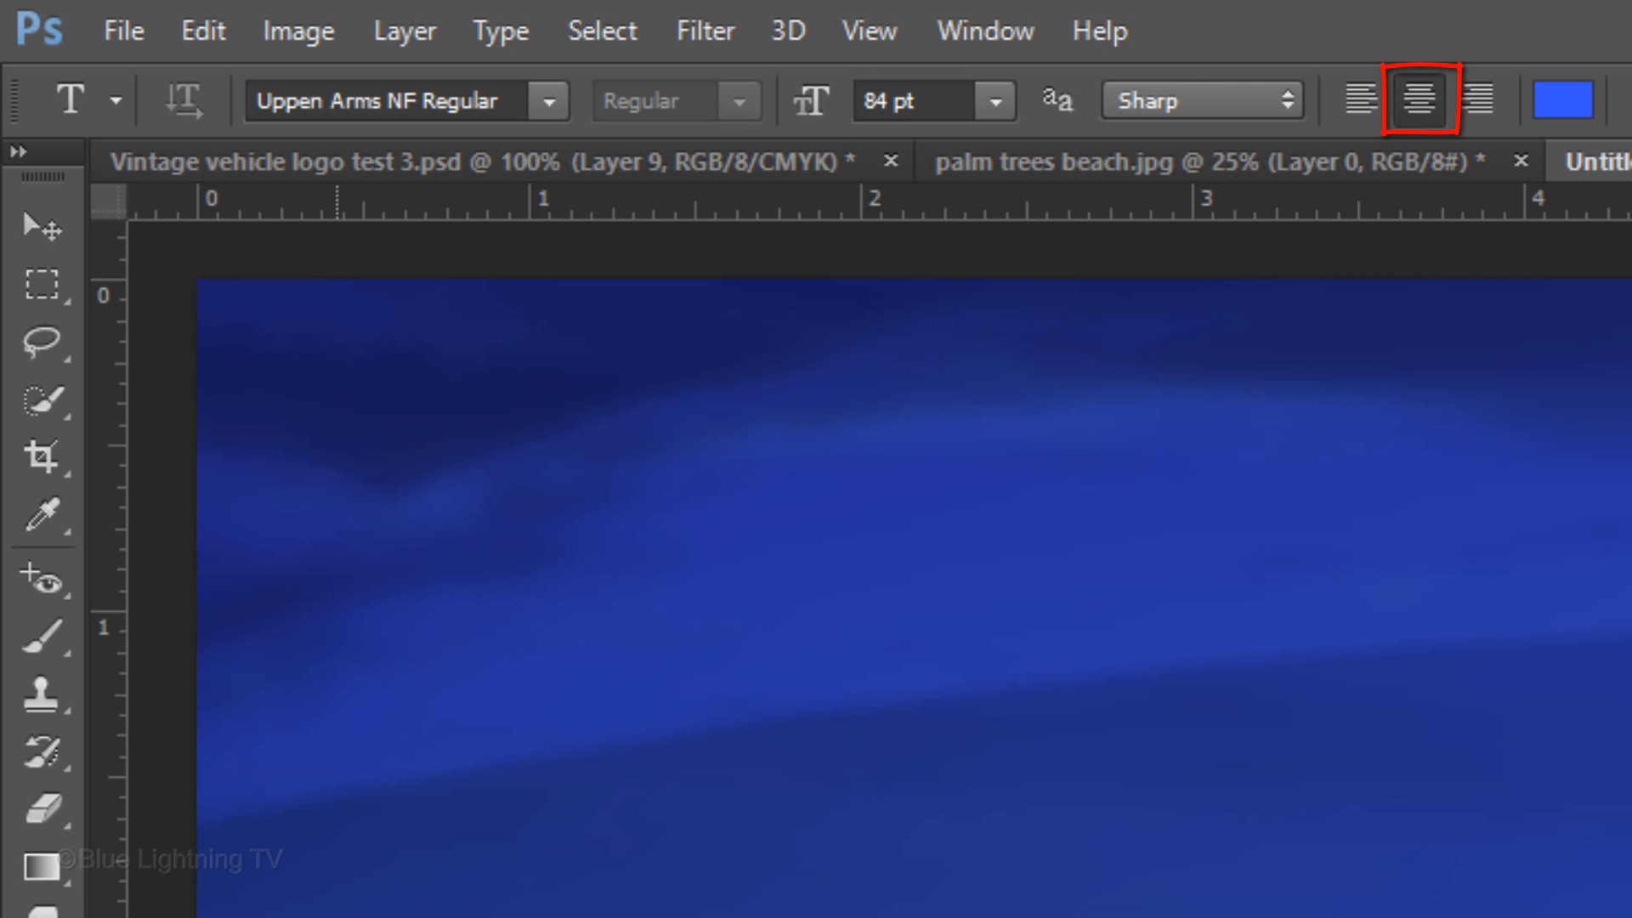
click(1564, 111)
drag(400, 263, 275, 159)
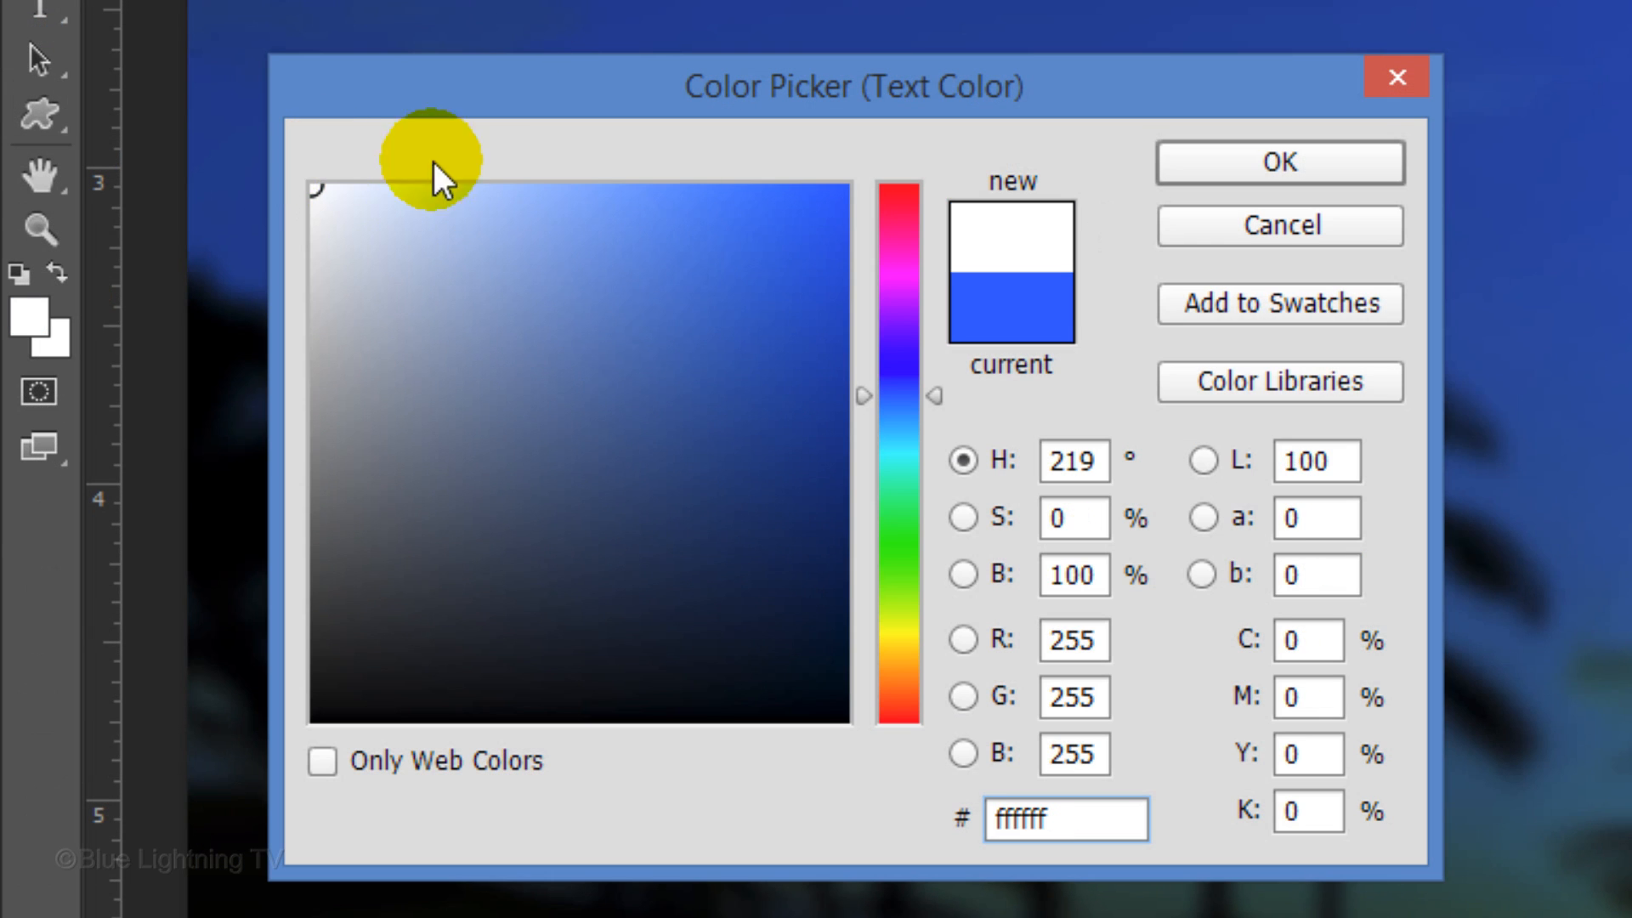
click(1282, 162)
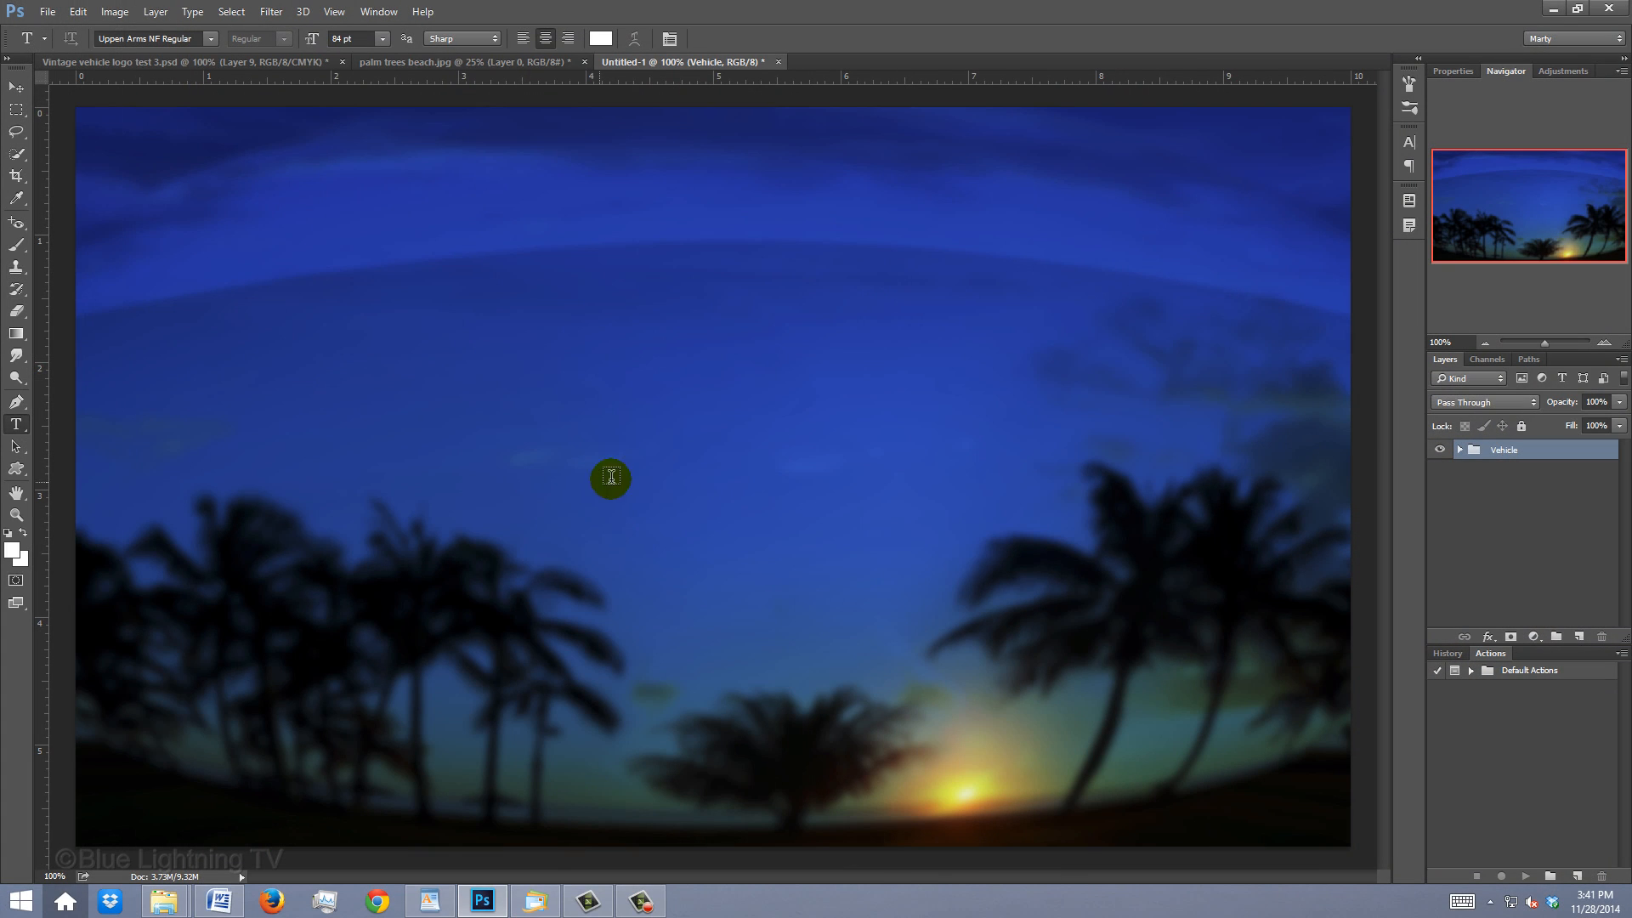
click(724, 443)
text(E)
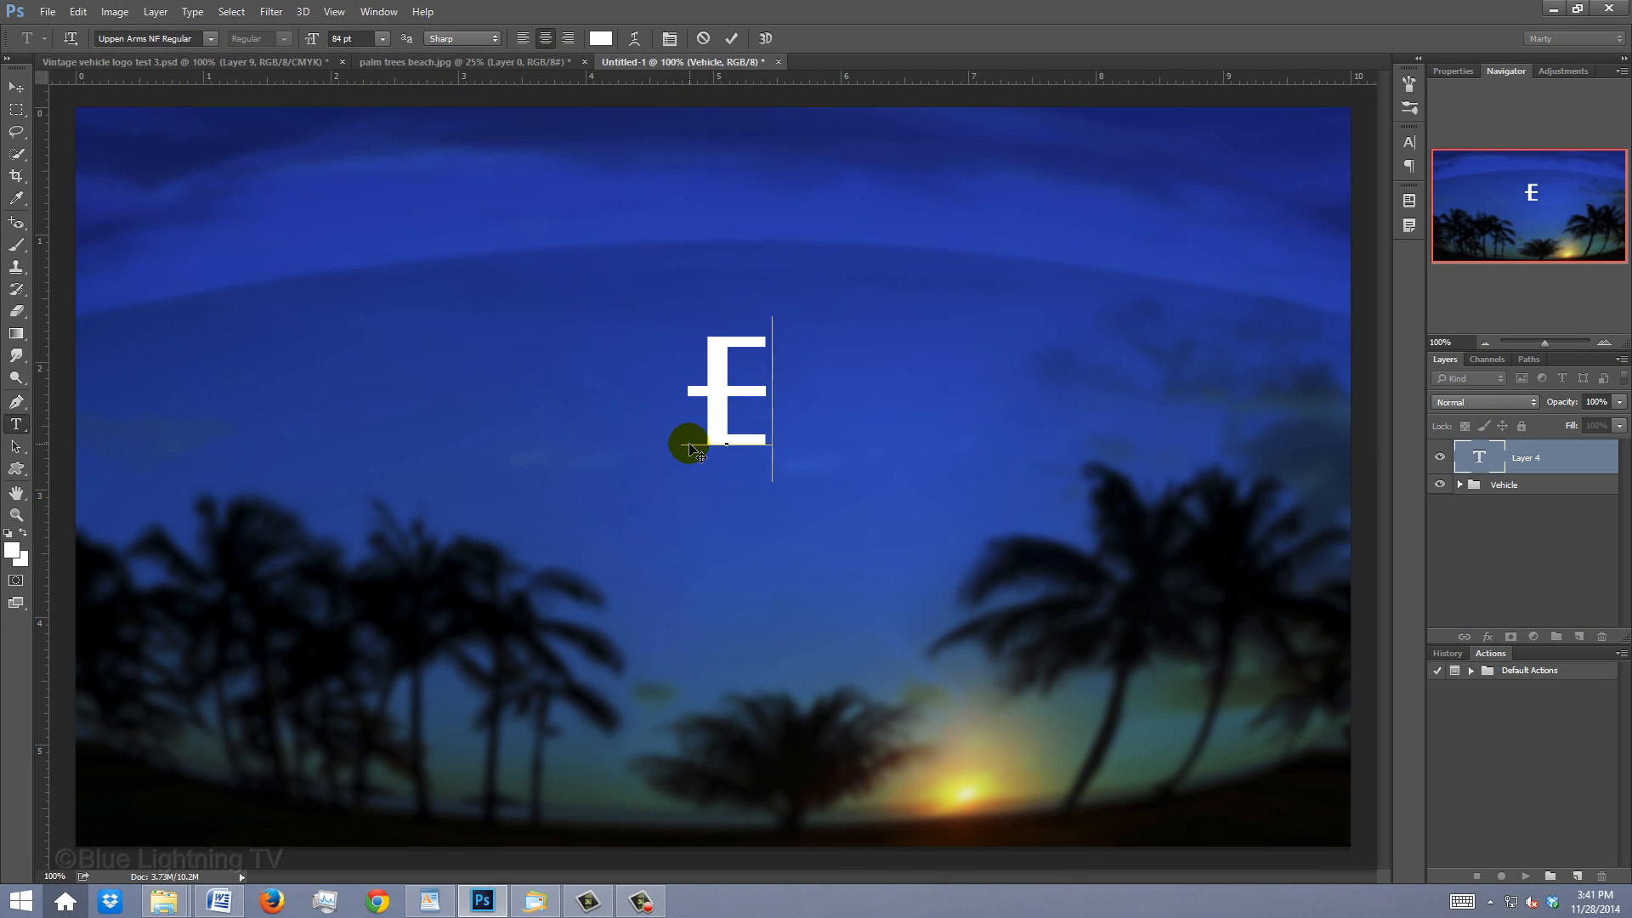
text(lectroRide)
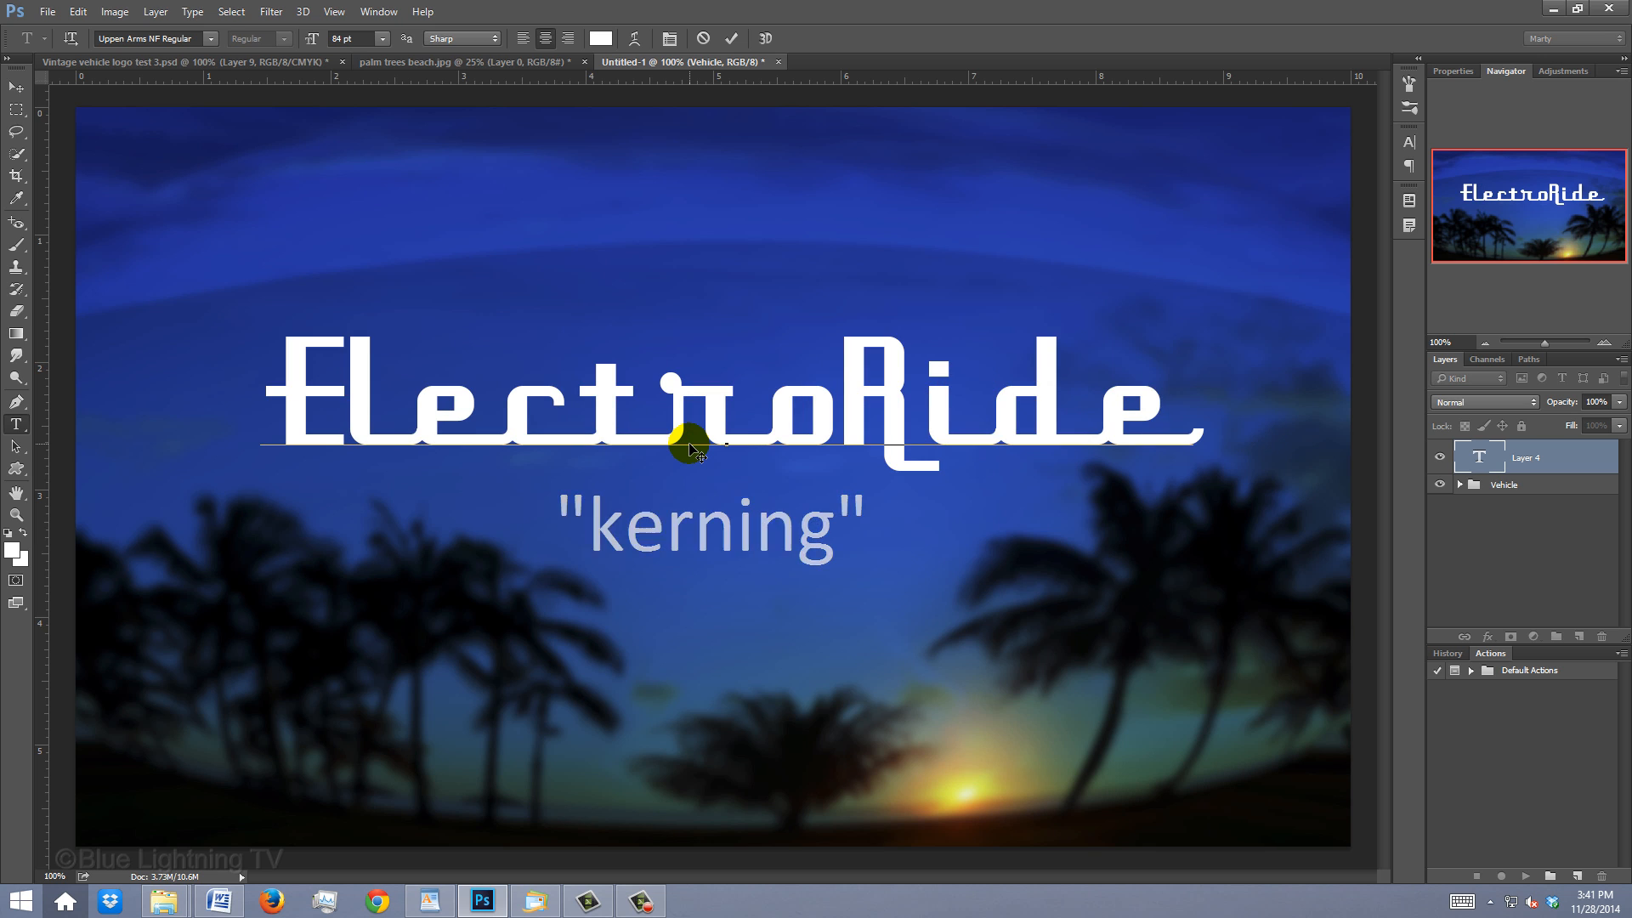
Widen the kerning between the "o" and the "R" of ElectroRide by five increments
click(840, 406)
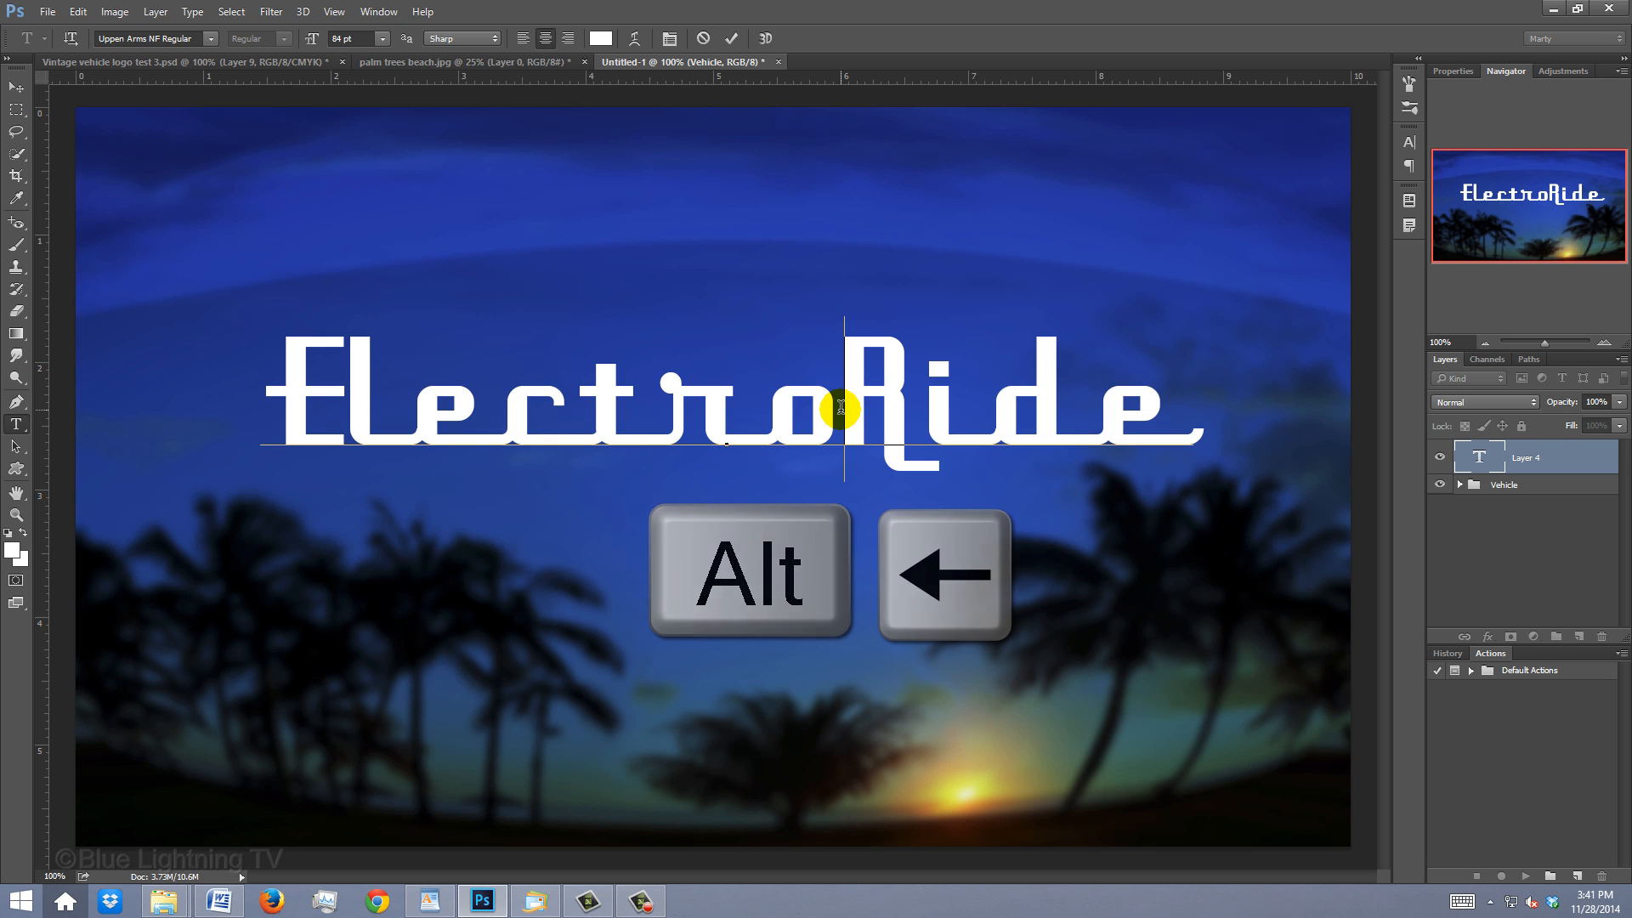
key(alt+Right)
key(alt+Right)
key(alt+Right)
key(alt+Right)
key(alt+Right)
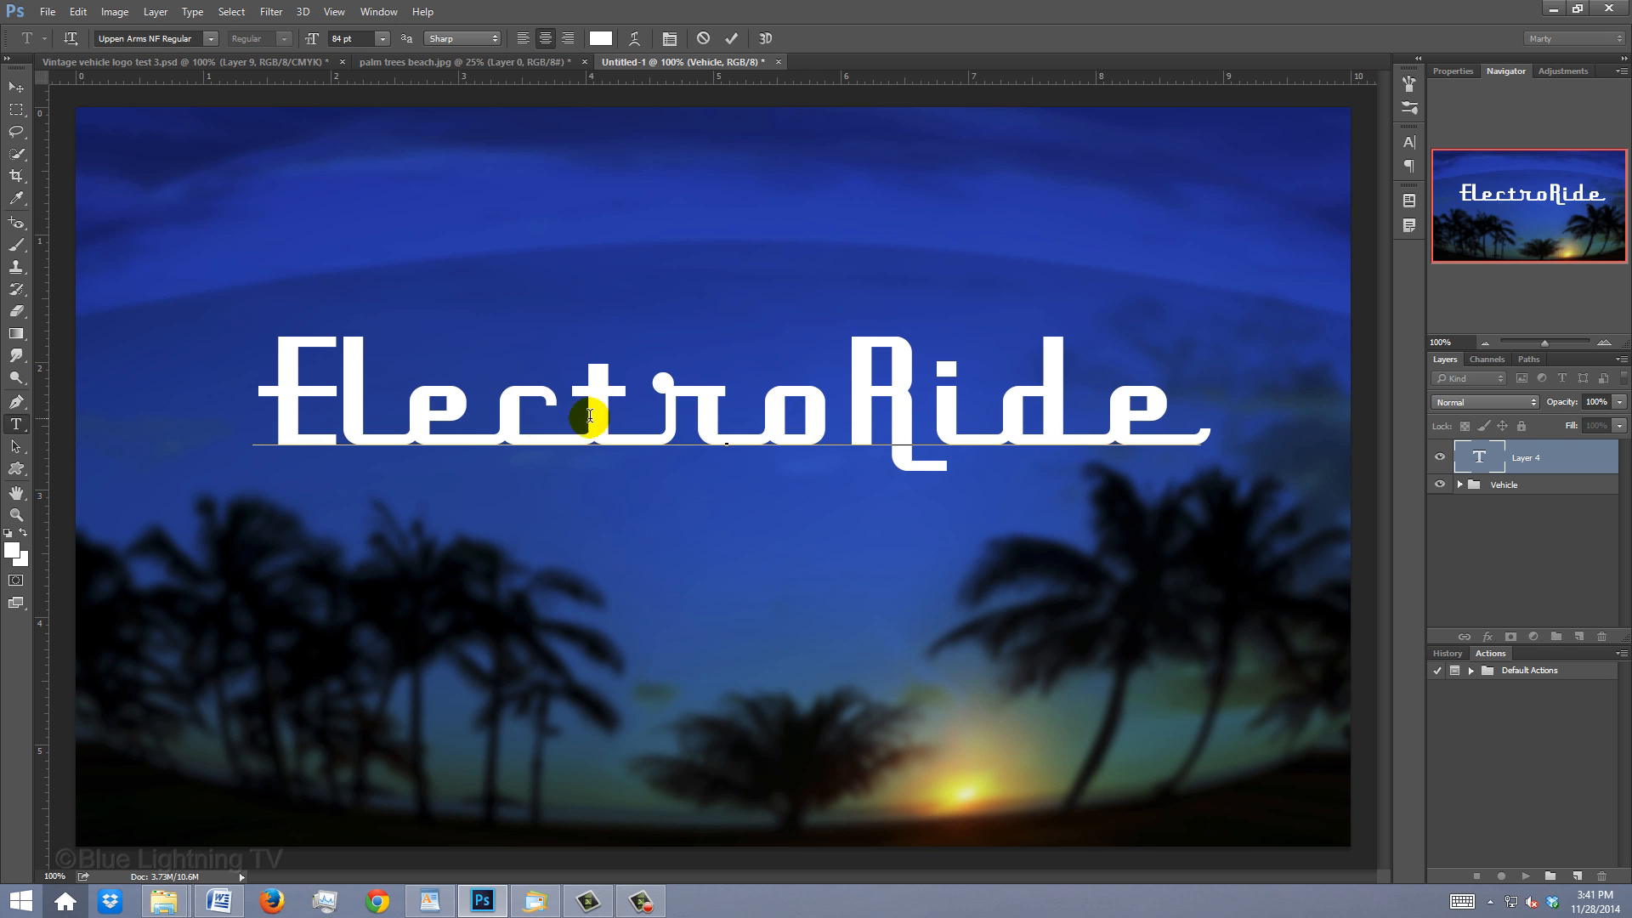
Widen the kerning between the "E" and the "l" of ElectroRide by four increments
click(337, 400)
key(alt+Right)
key(alt+Right)
key(alt+Right)
key(alt+Right)
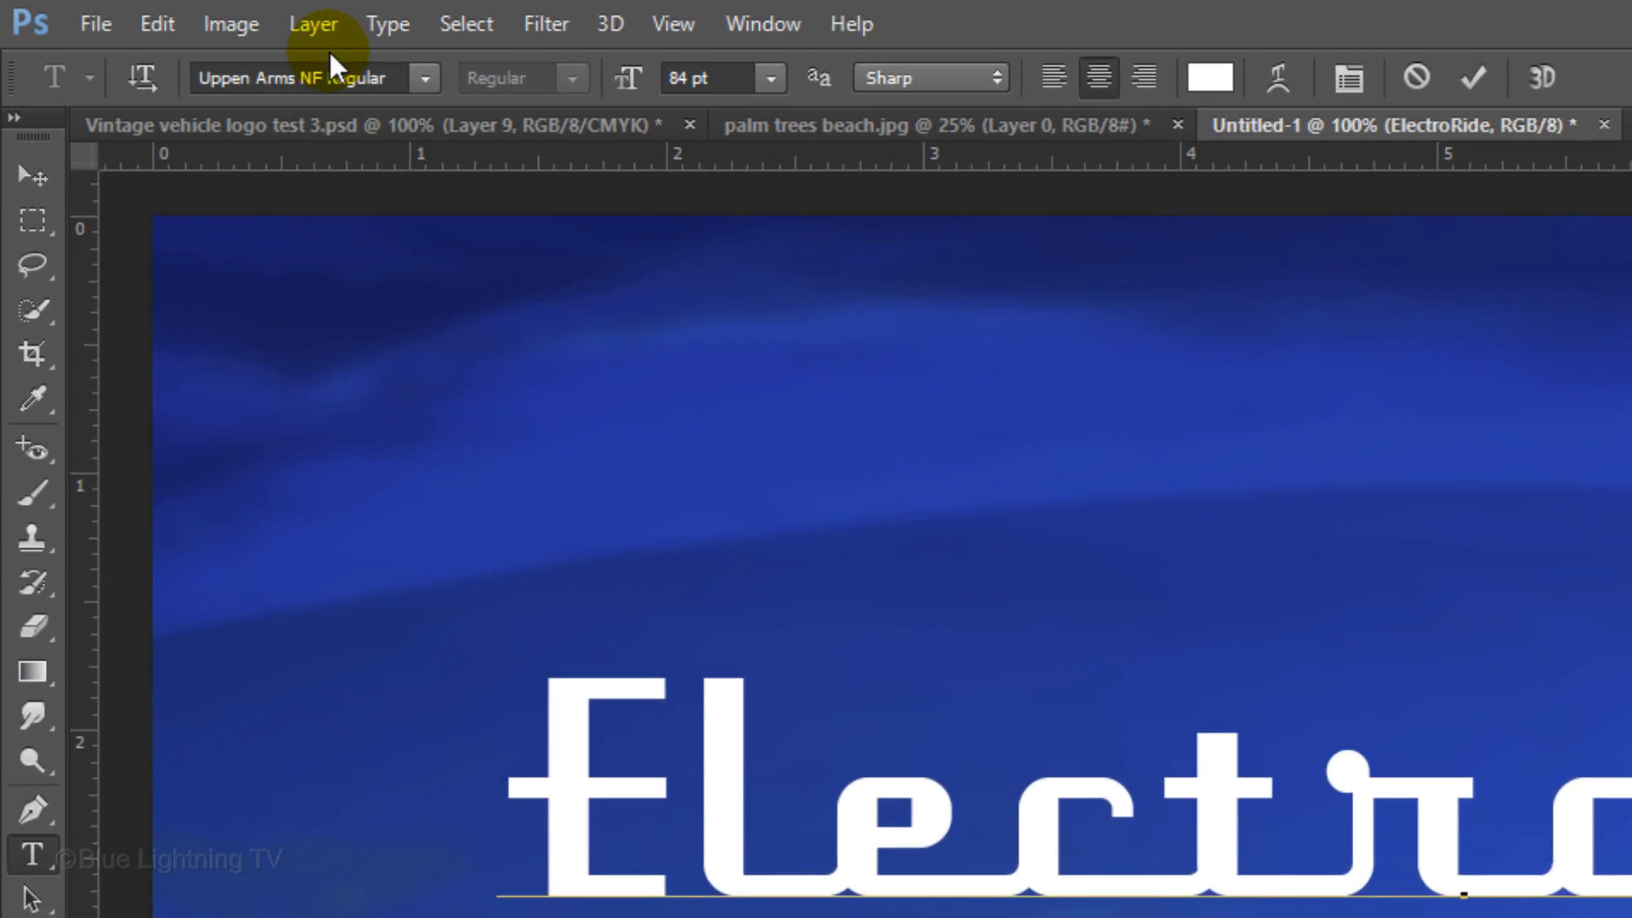
Rasterize the ElectroRide text layer
click(155, 11)
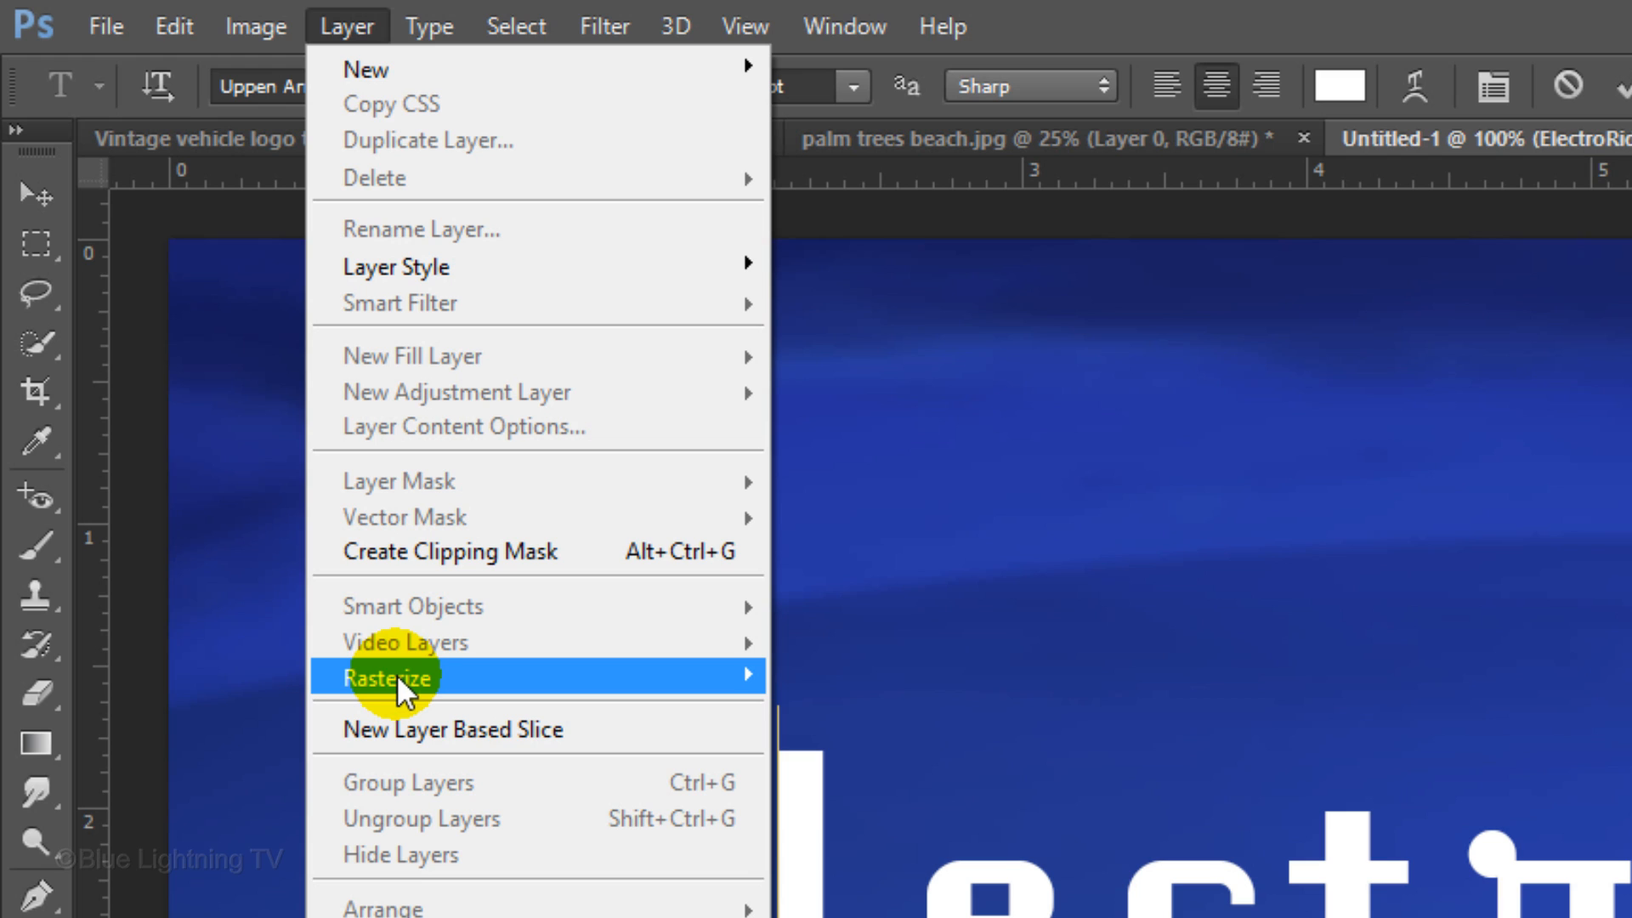
mouse_move(396, 675)
click(179, 676)
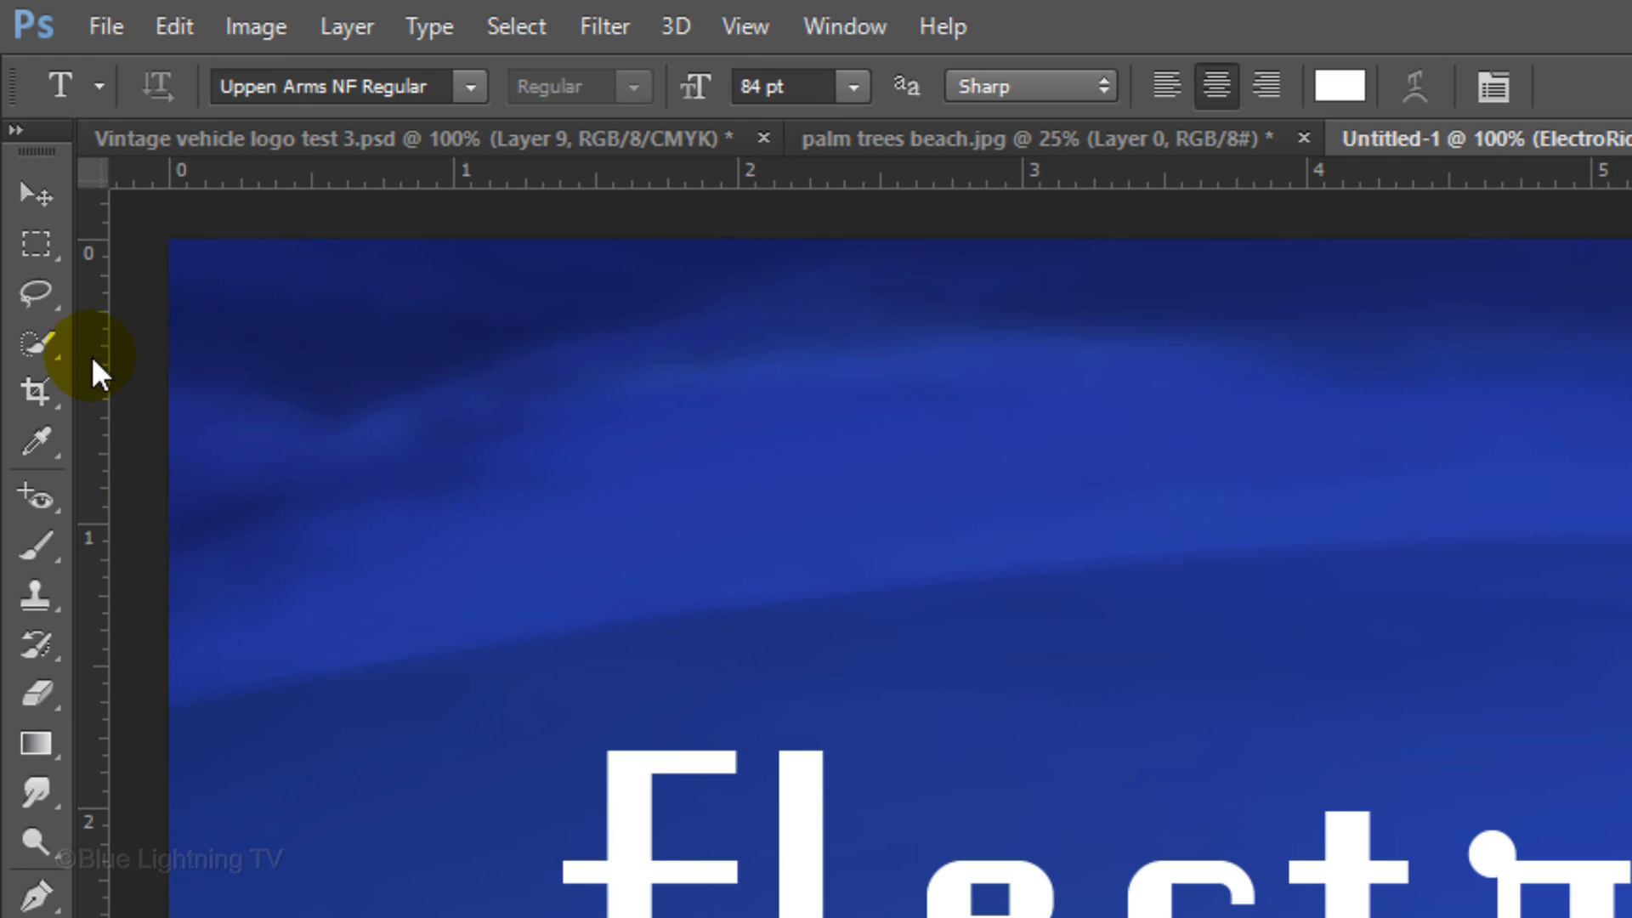
Centre the ElectroRide layer horizontally on the whole canvas with the Move tool, and clear the selection
click(40, 197)
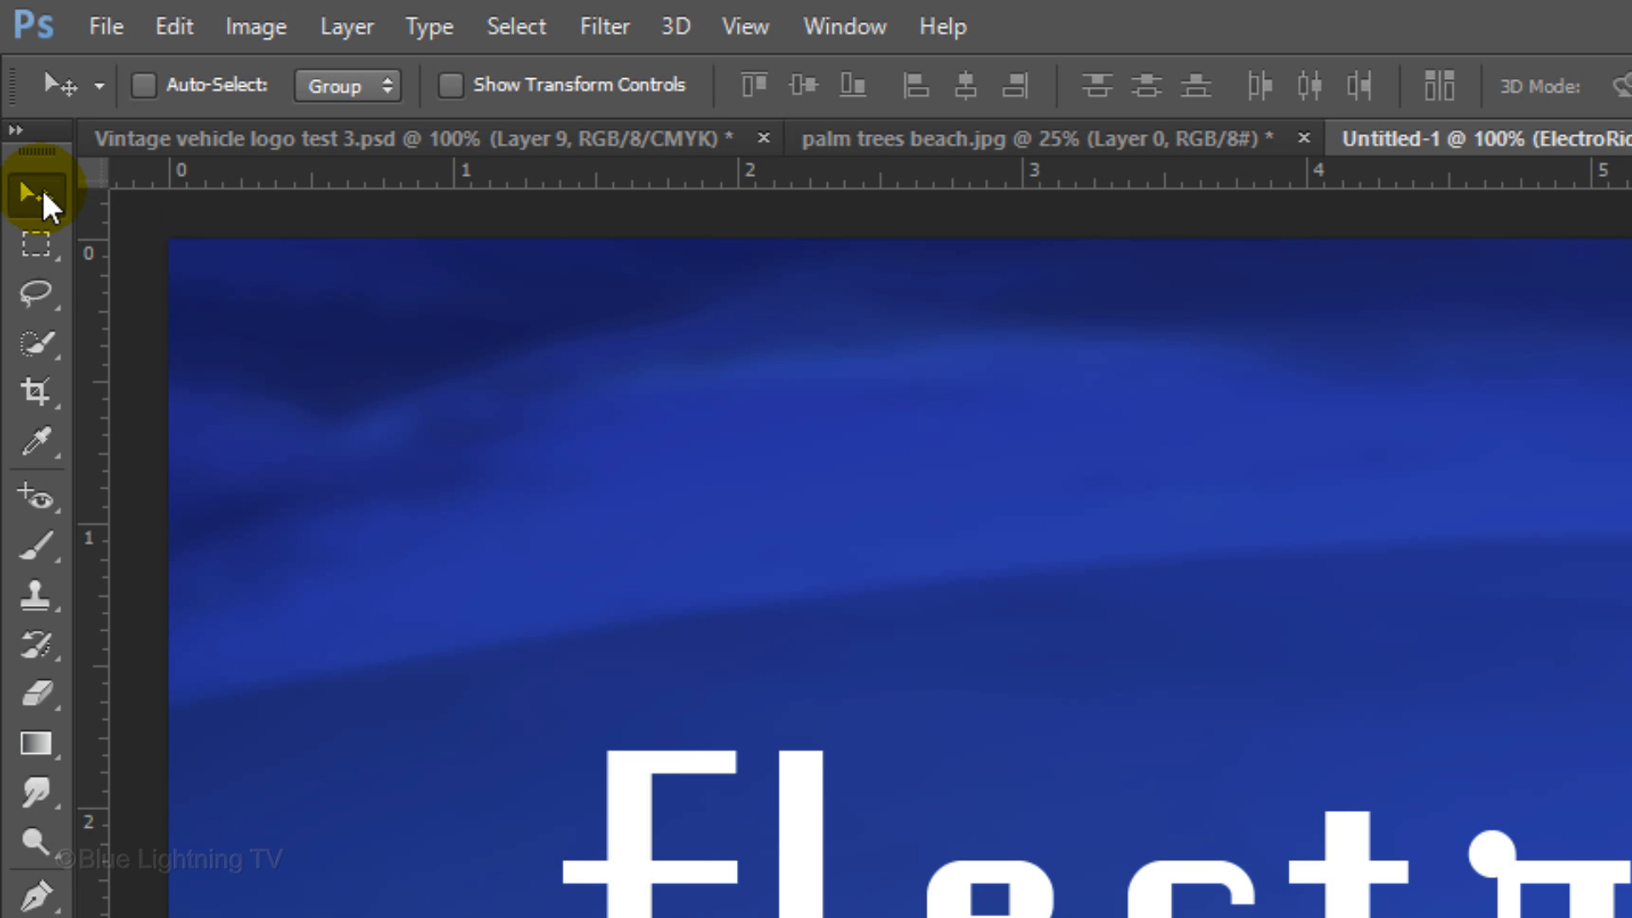
key(ctrl+a)
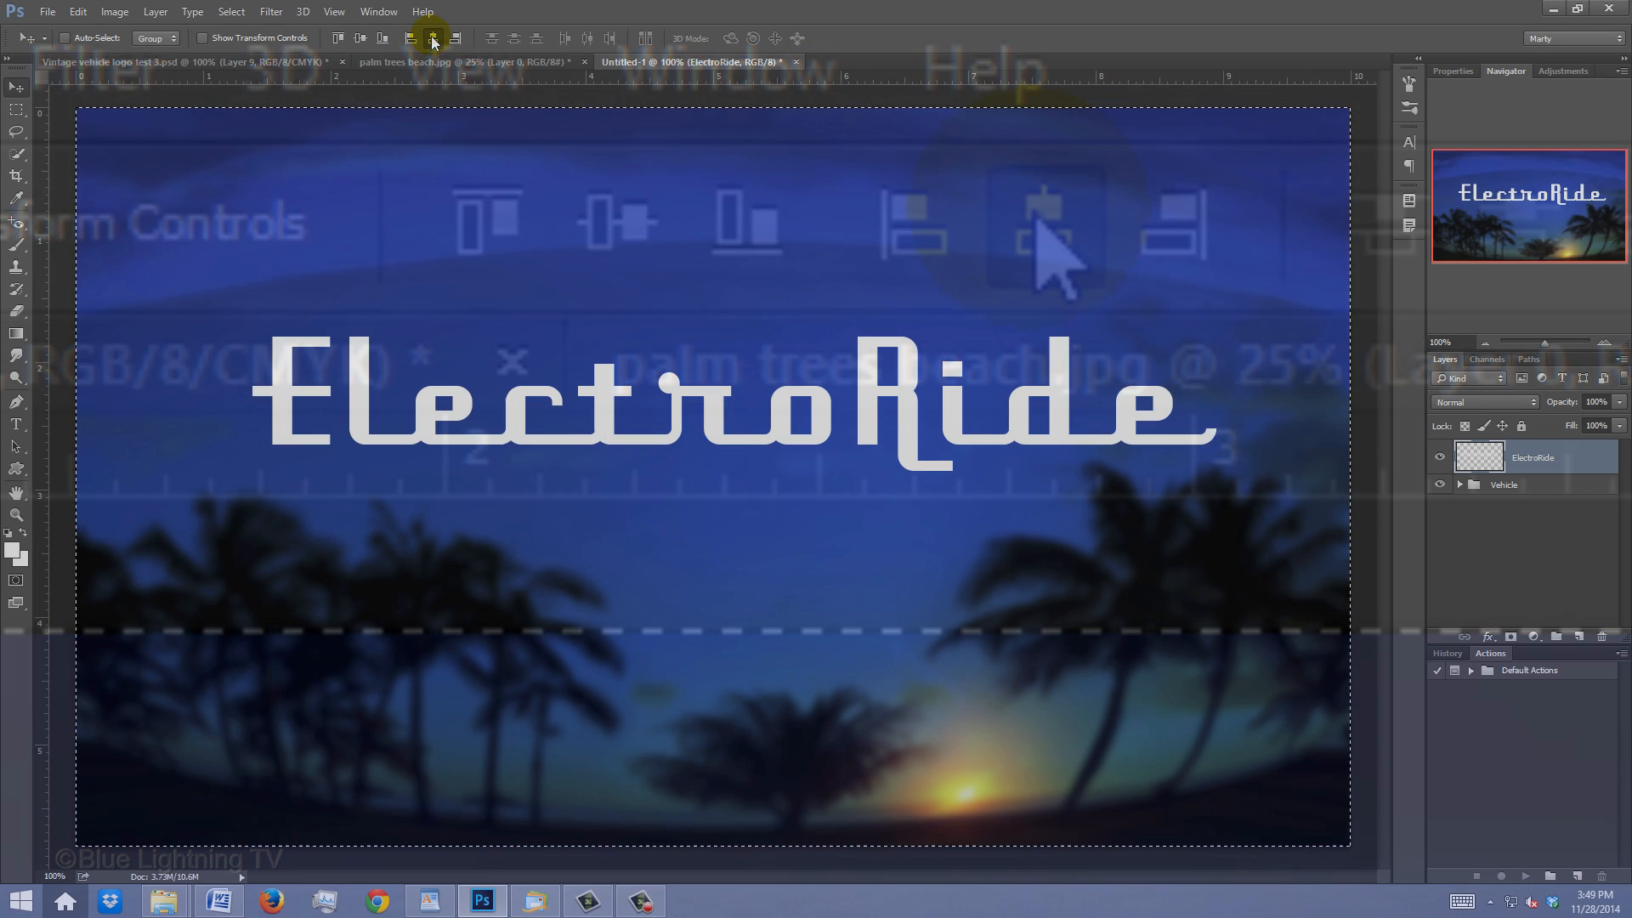
click(1041, 226)
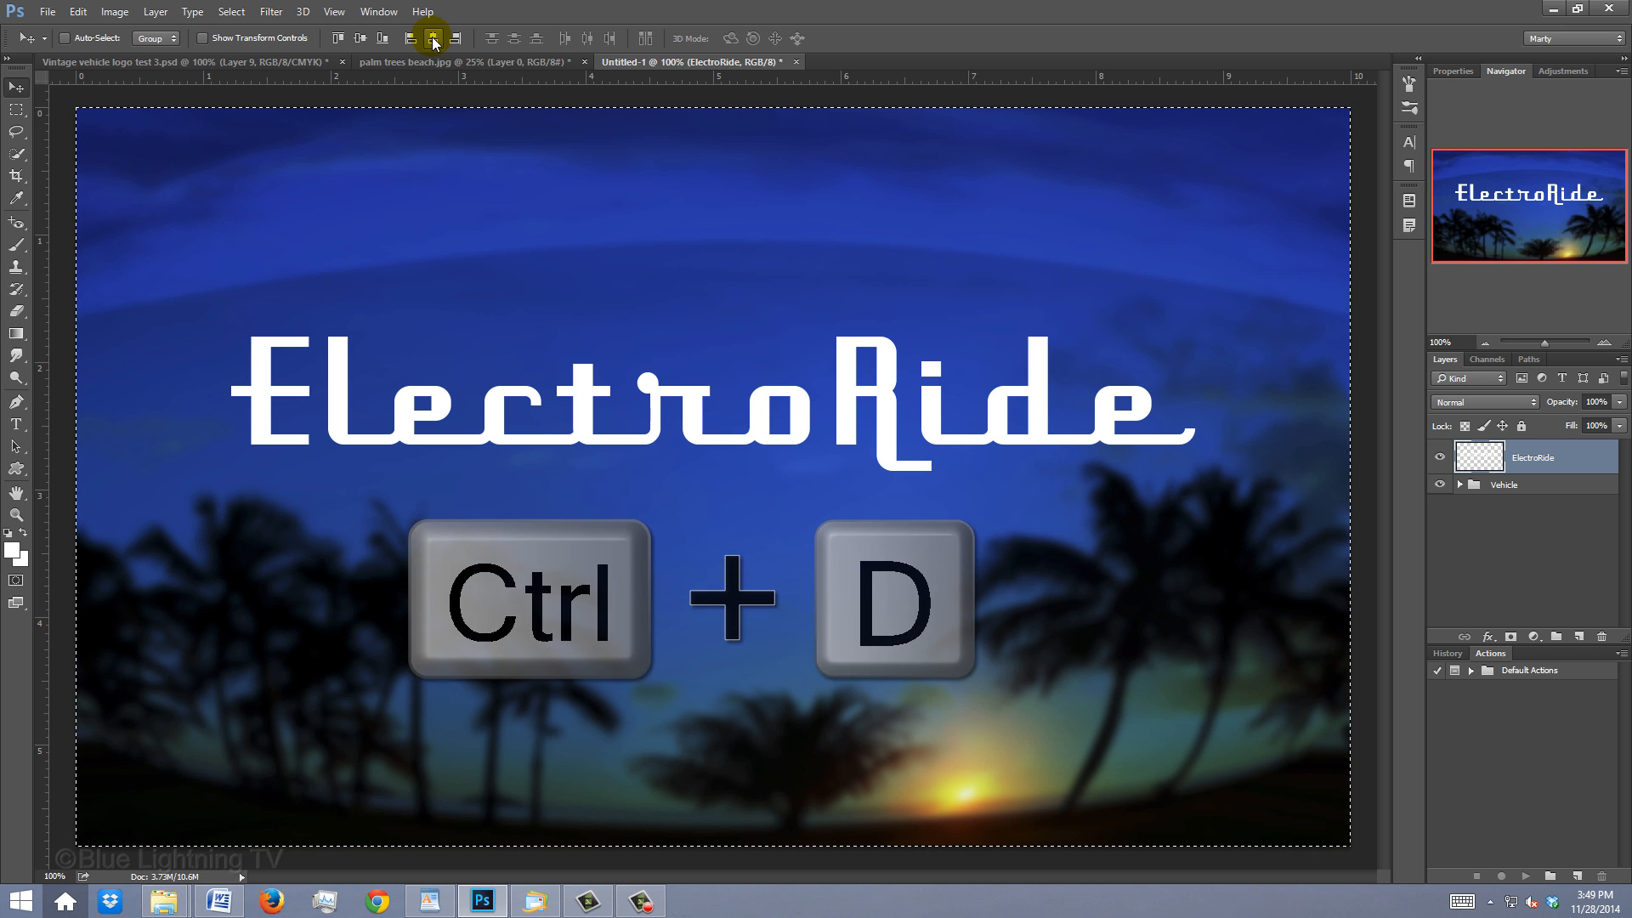
key(ctrl+d)
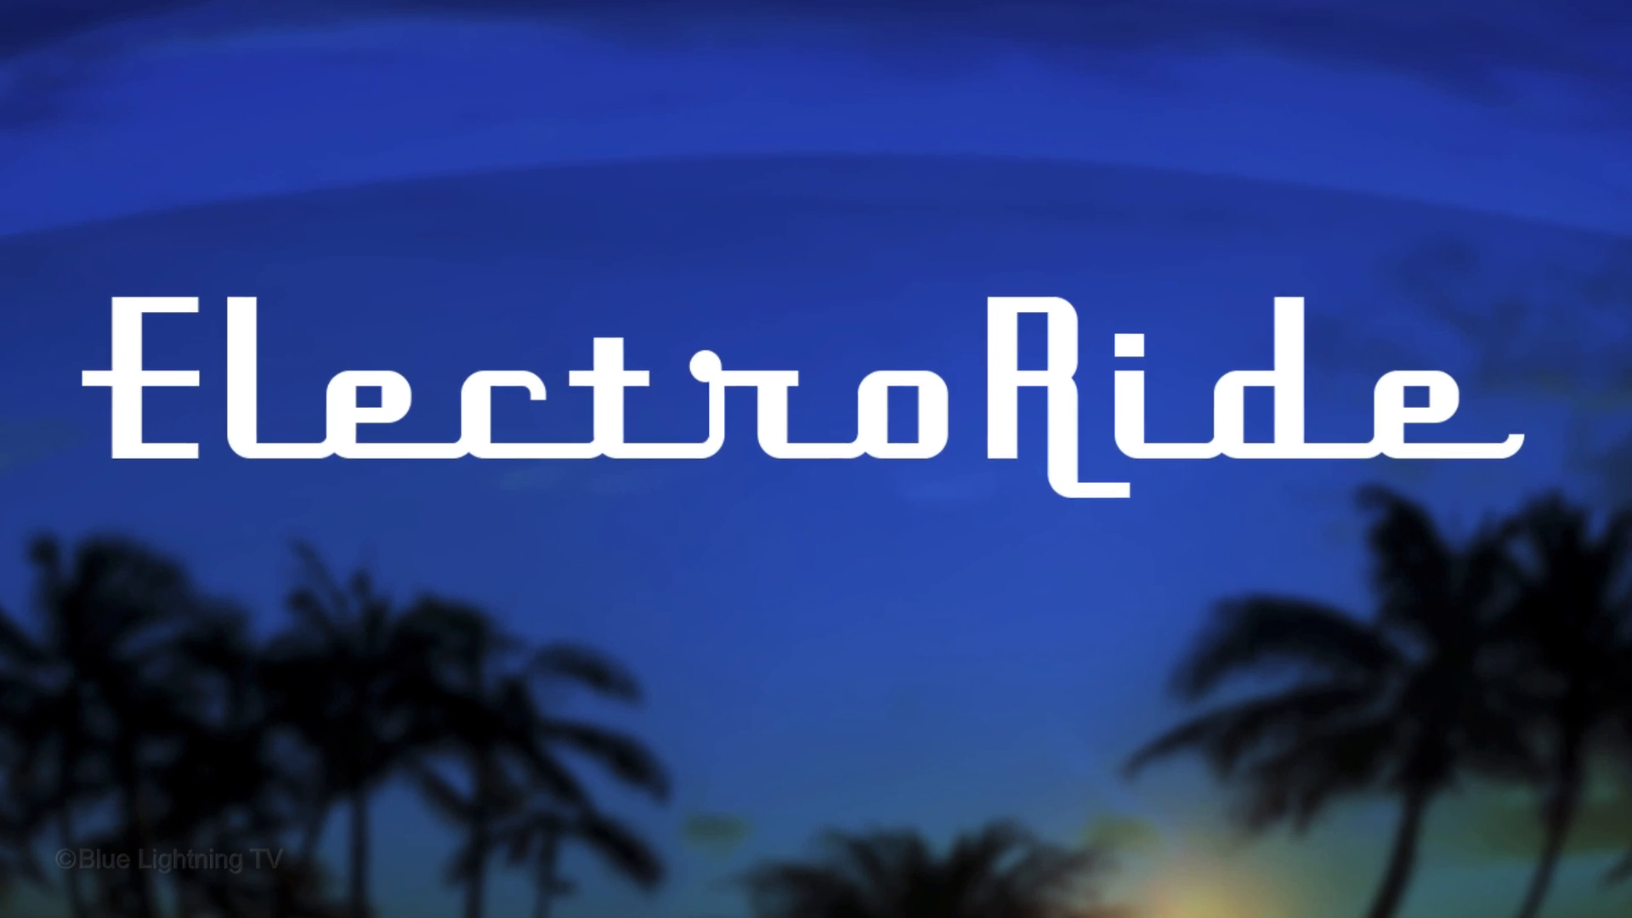